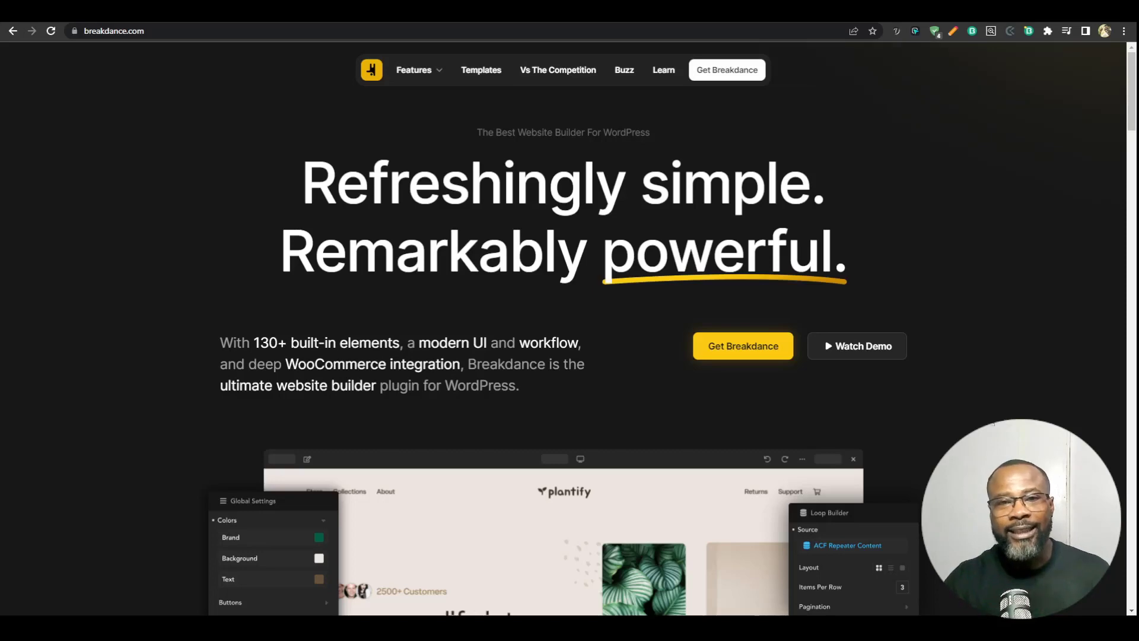
# Step: Switch to the WordPress admin site and open the License page of the Breakdance settings
pyautogui.click(908, 12)
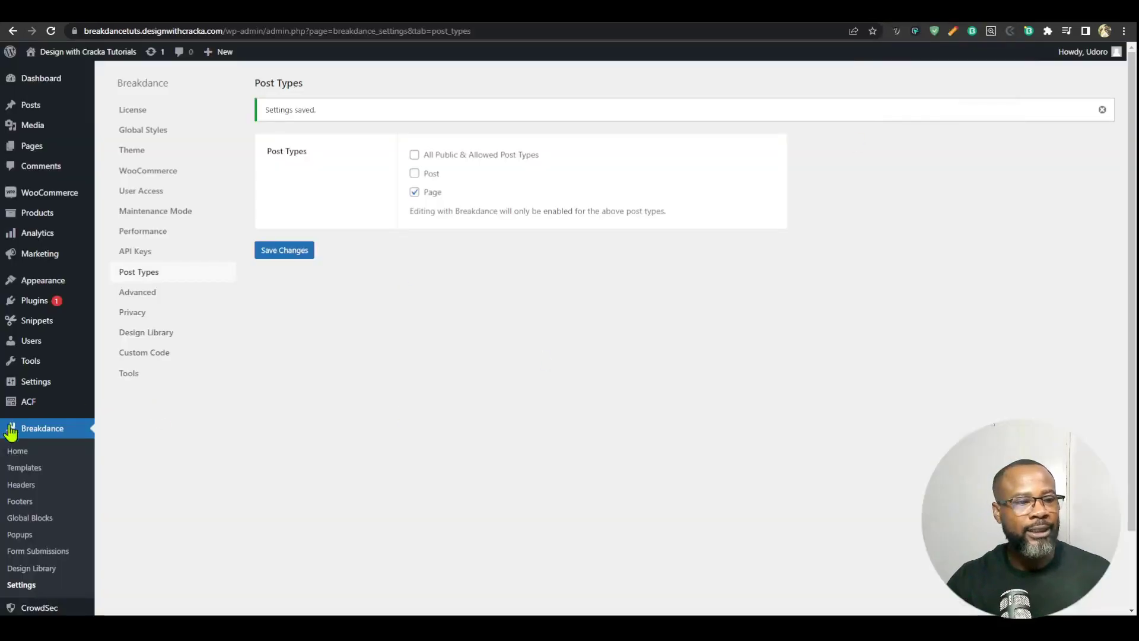
pyautogui.click(21, 586)
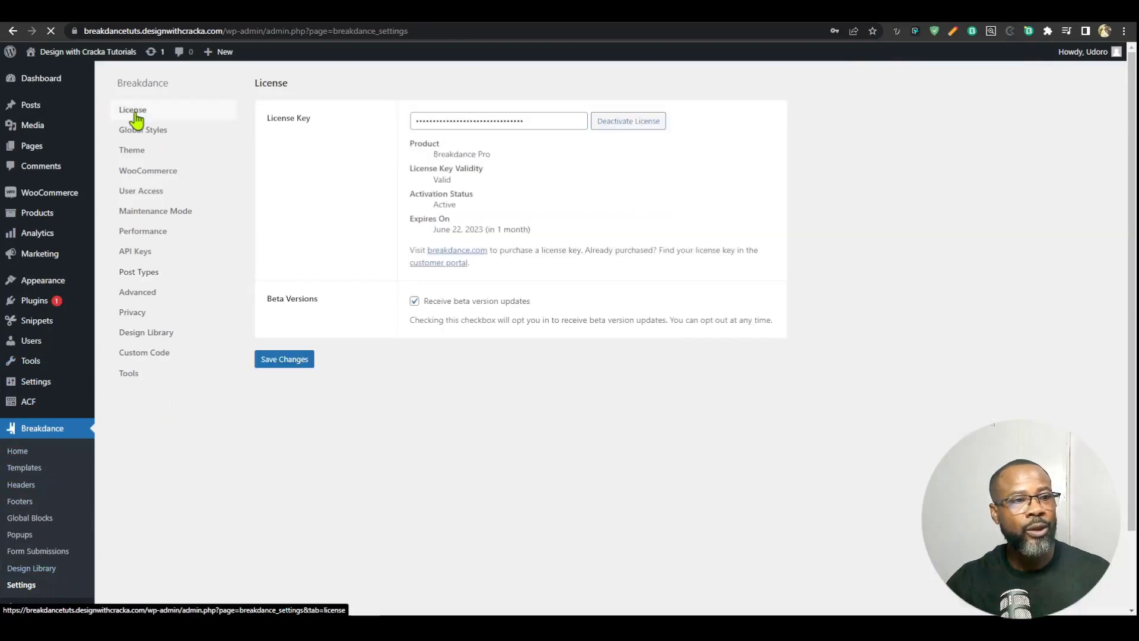
pyautogui.click(136, 118)
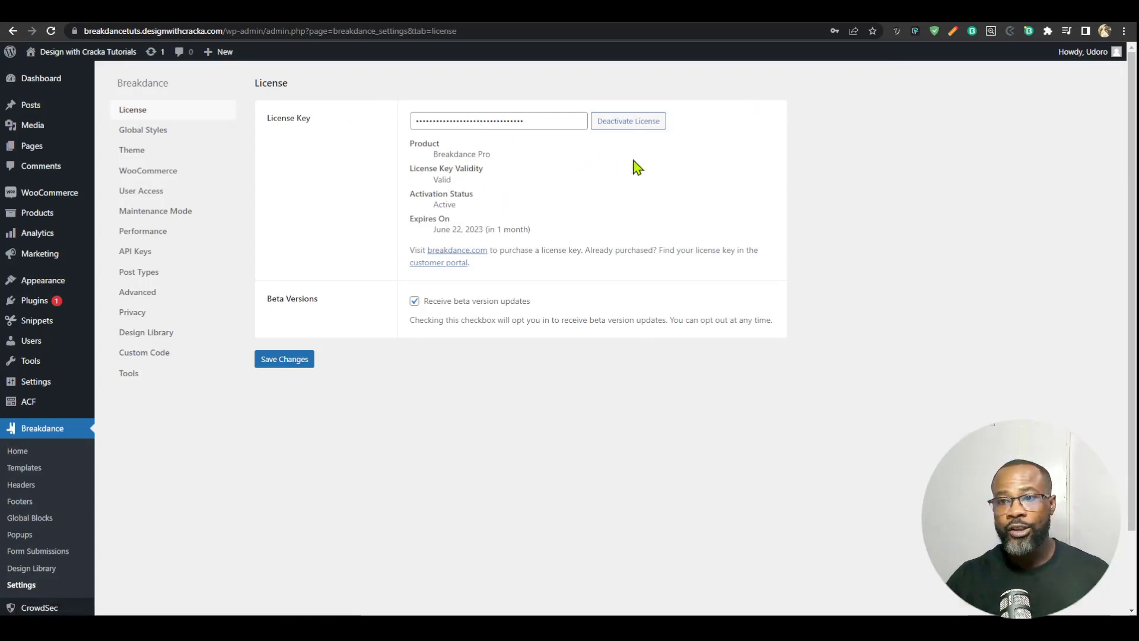
# Step: Log in to the Breakdance customer portal from the breakdance.com footer link and view the account's license keys
pyautogui.click(964, 12)
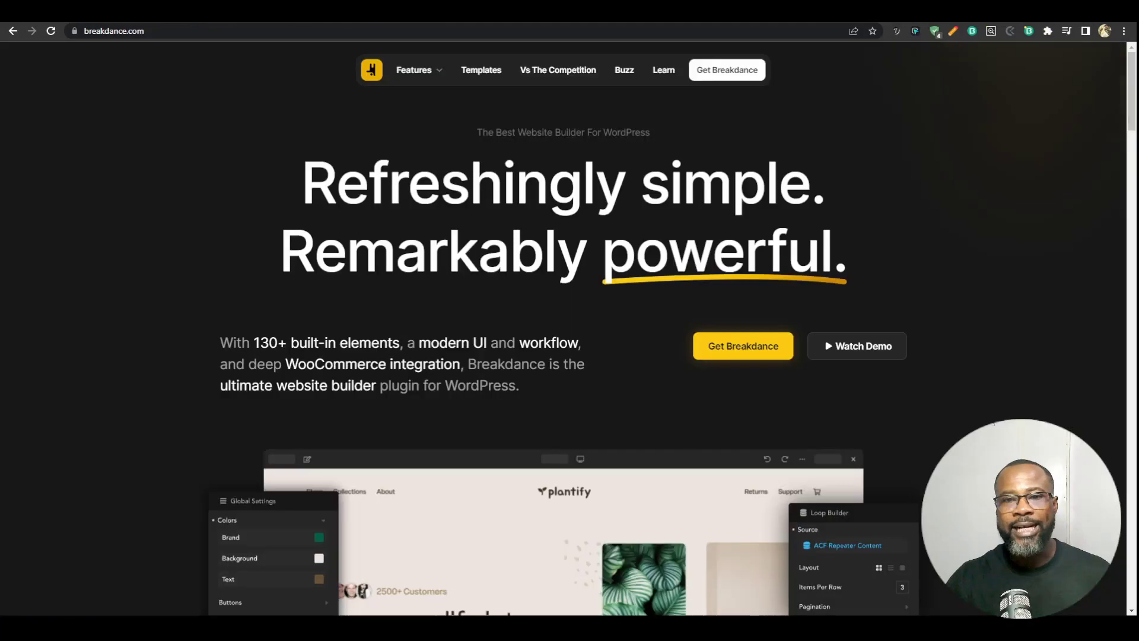
pyautogui.scroll(-20, 1101, 318)
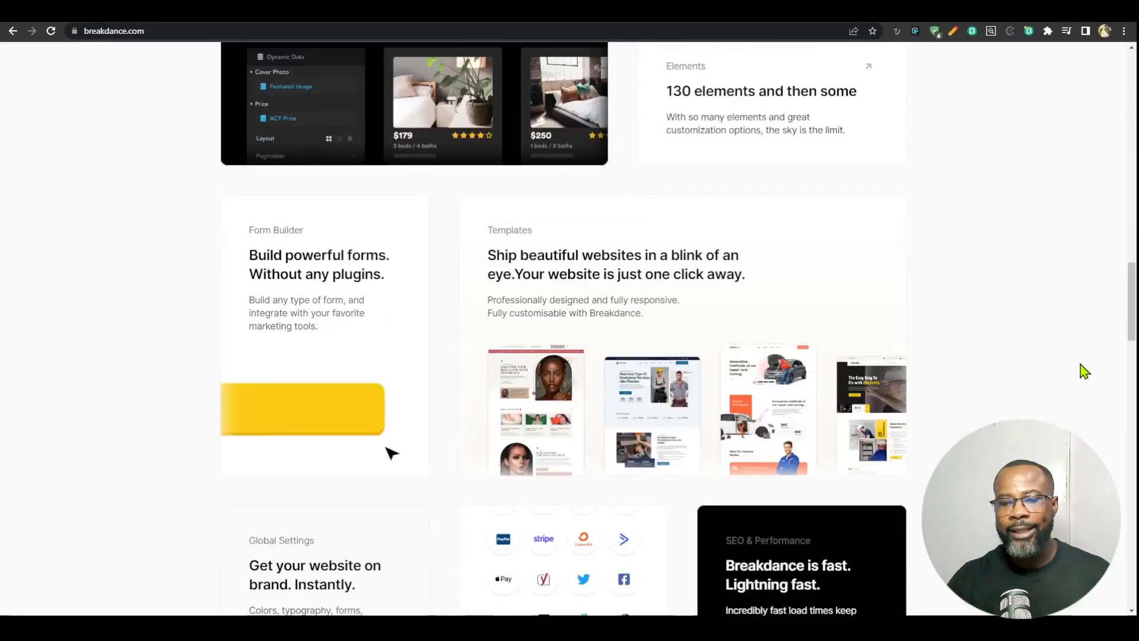
pyautogui.scroll(-15, 1081, 369)
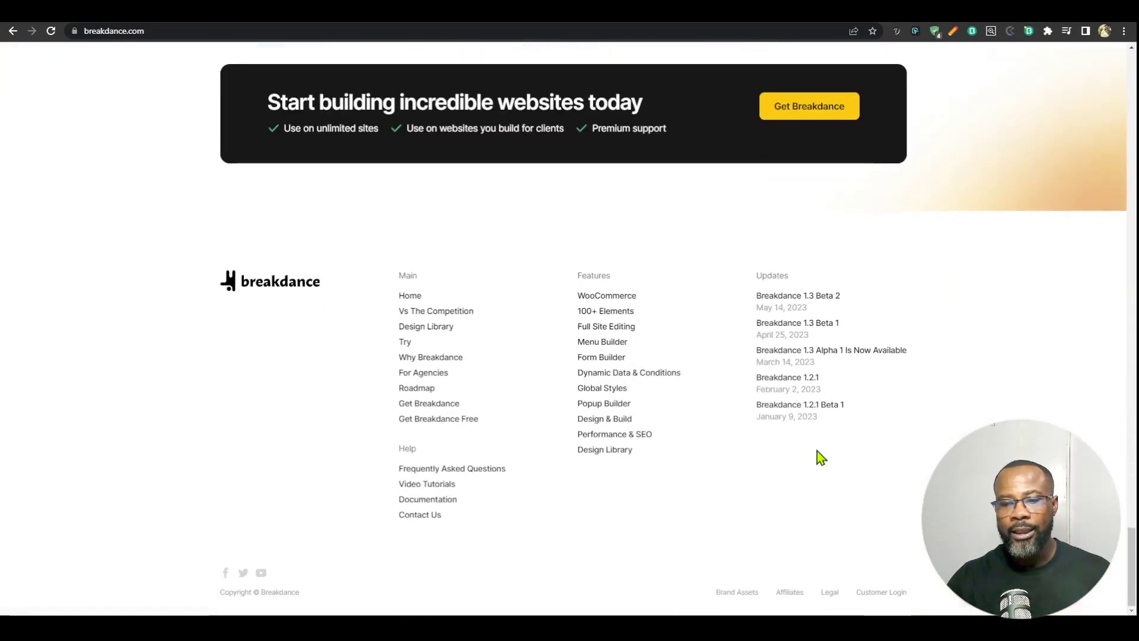
pyautogui.click(886, 593)
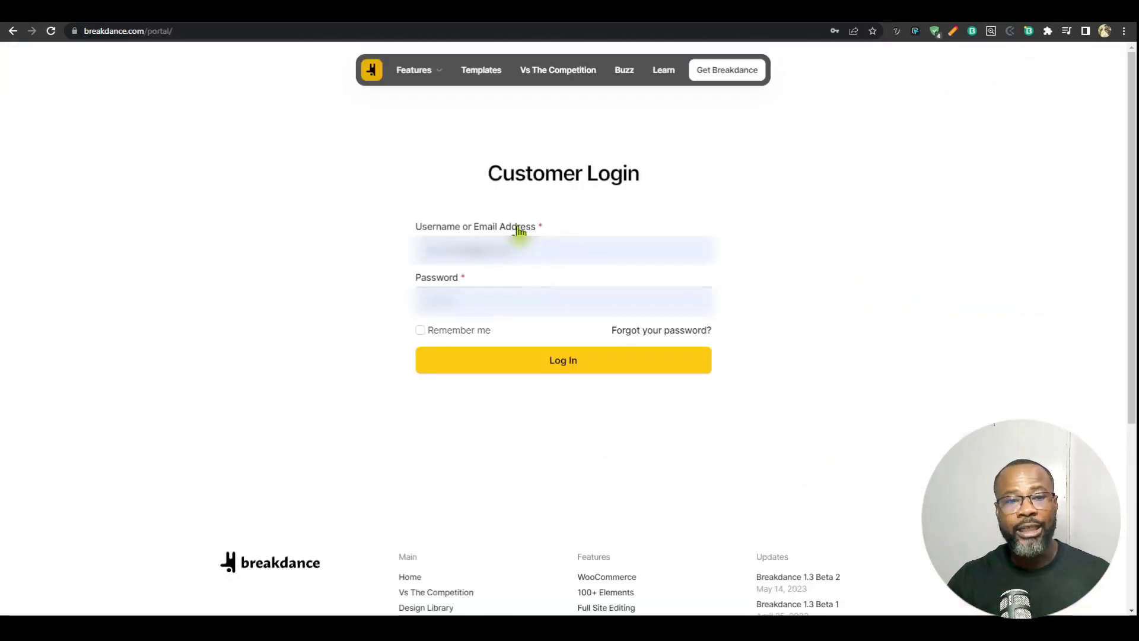
pyautogui.click(554, 368)
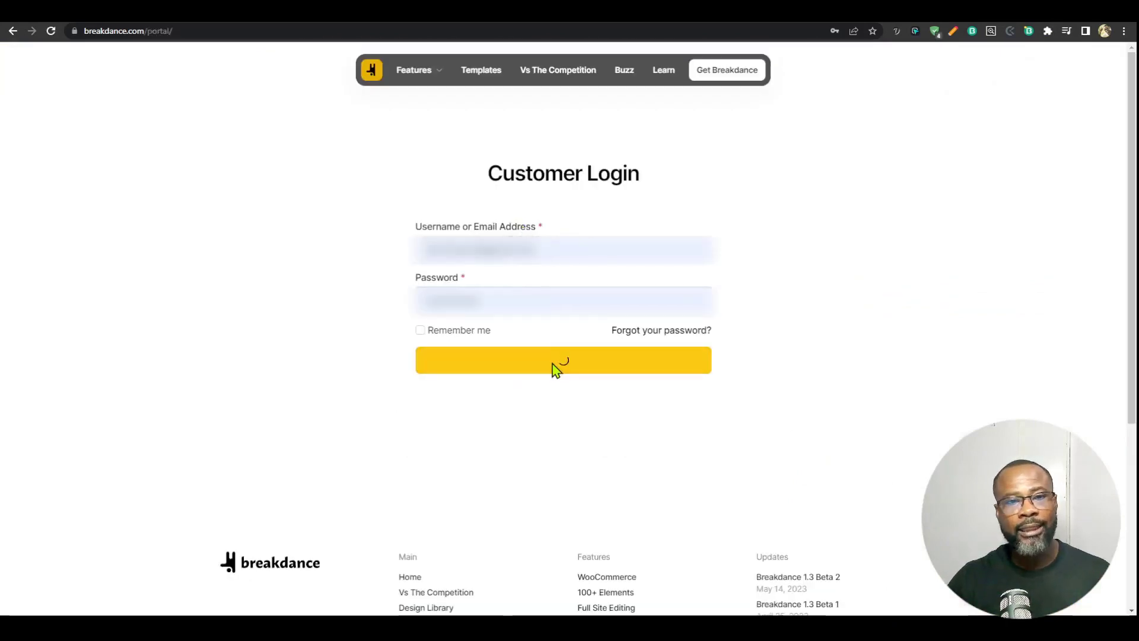
pyautogui.click(504, 149)
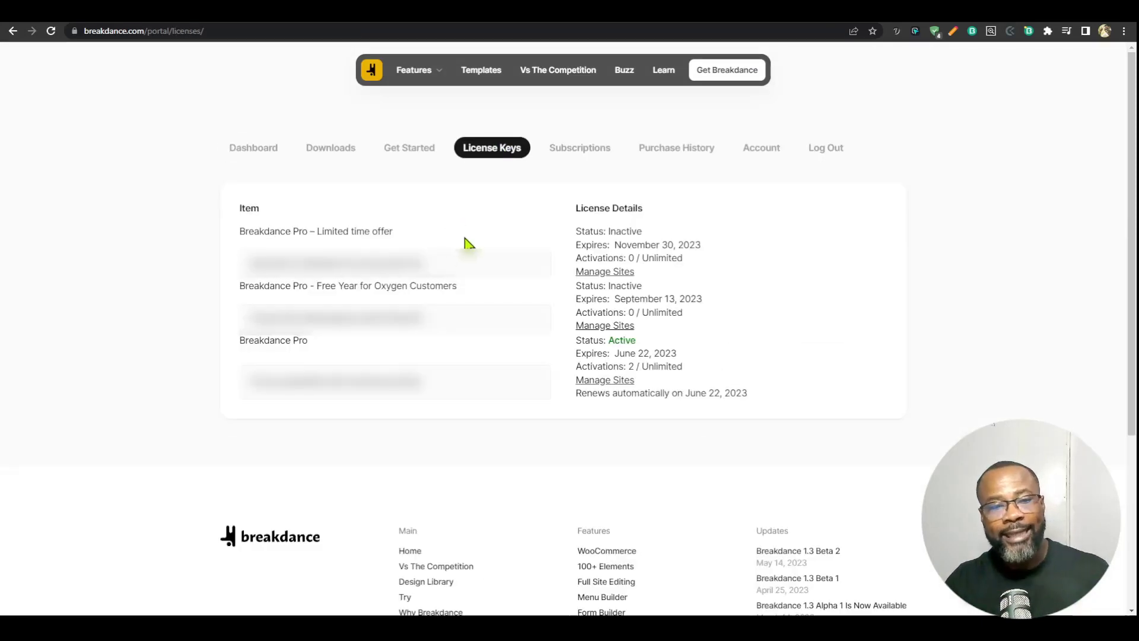
# Step: Select the license key of the Breakdance Pro limited time offer, then locate the License Key field in the WordPress Breakdance settings
pyautogui.moveTo(441, 267); pyautogui.dragTo(249, 280)
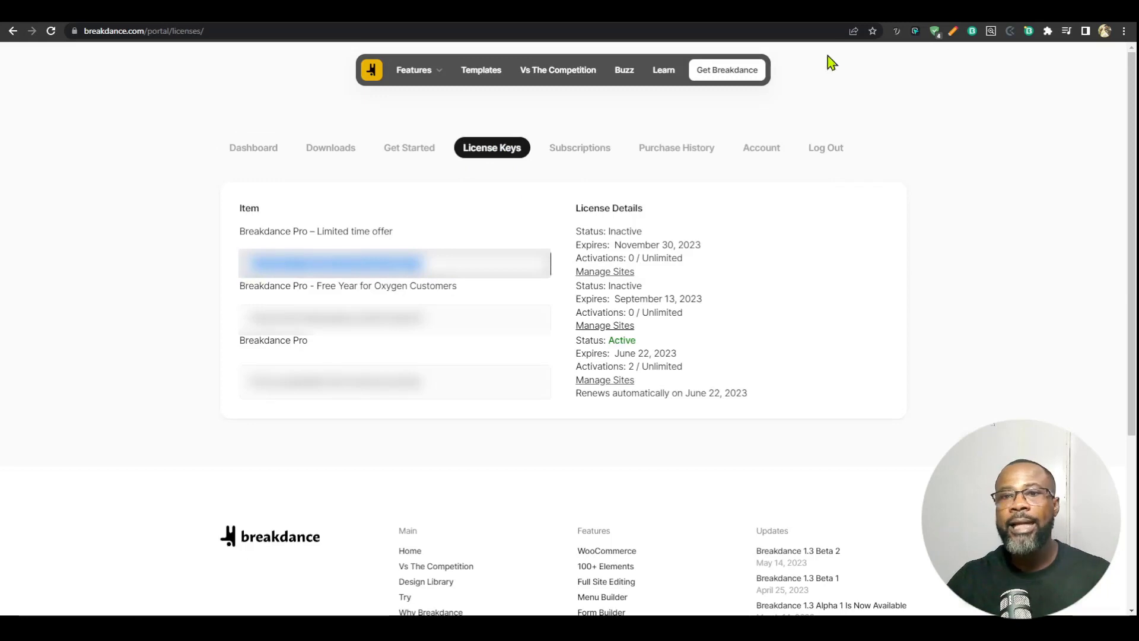
pyautogui.click(889, 14)
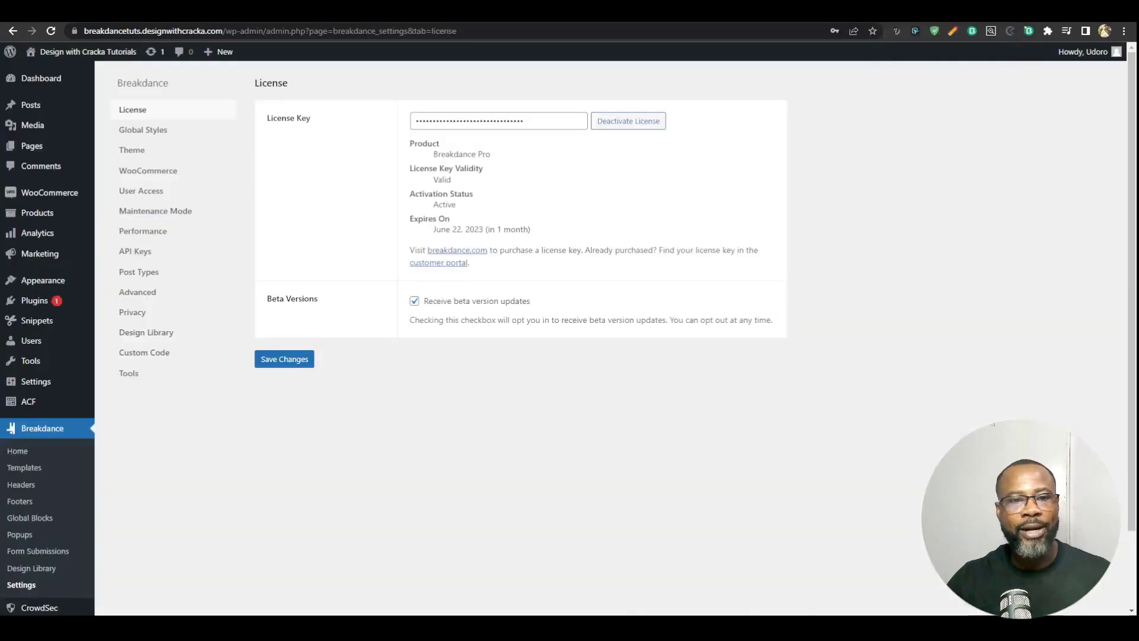
pyautogui.click(532, 114)
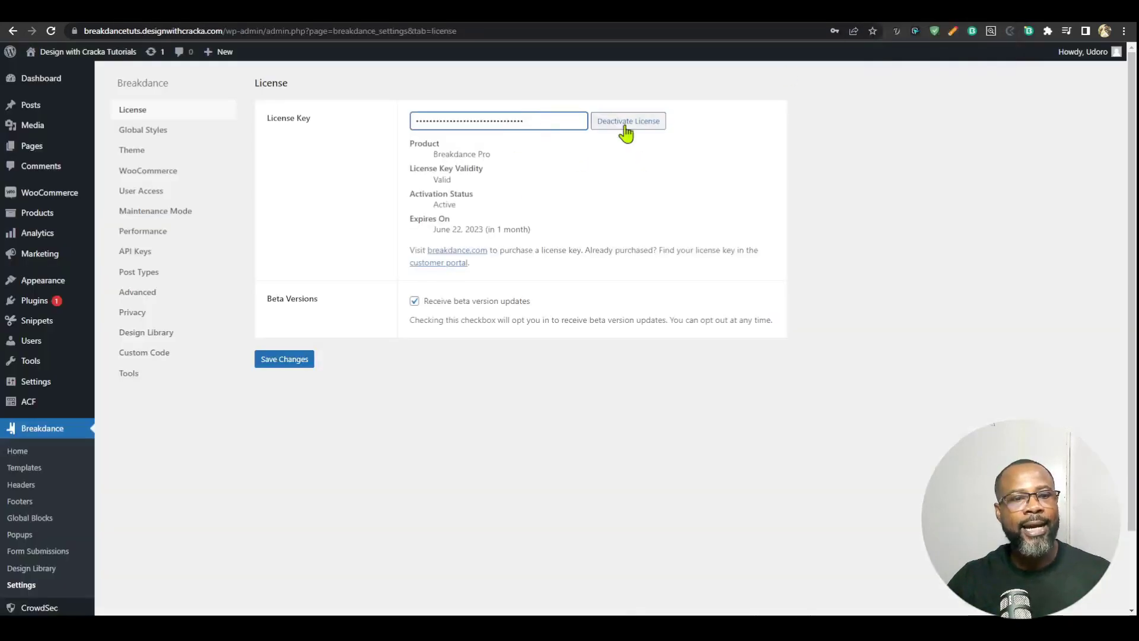
pyautogui.click(677, 349)
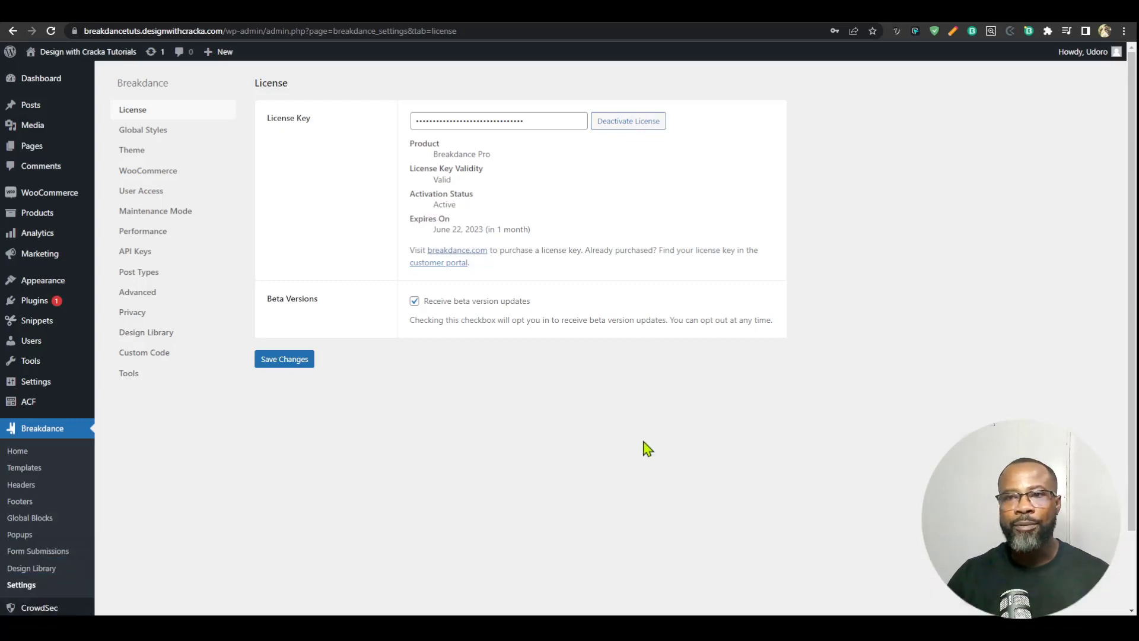
# Step: Review the Performance settings from Gutenberg Blocks CSS down to RSS Feed without enabling any option
pyautogui.click(138, 234)
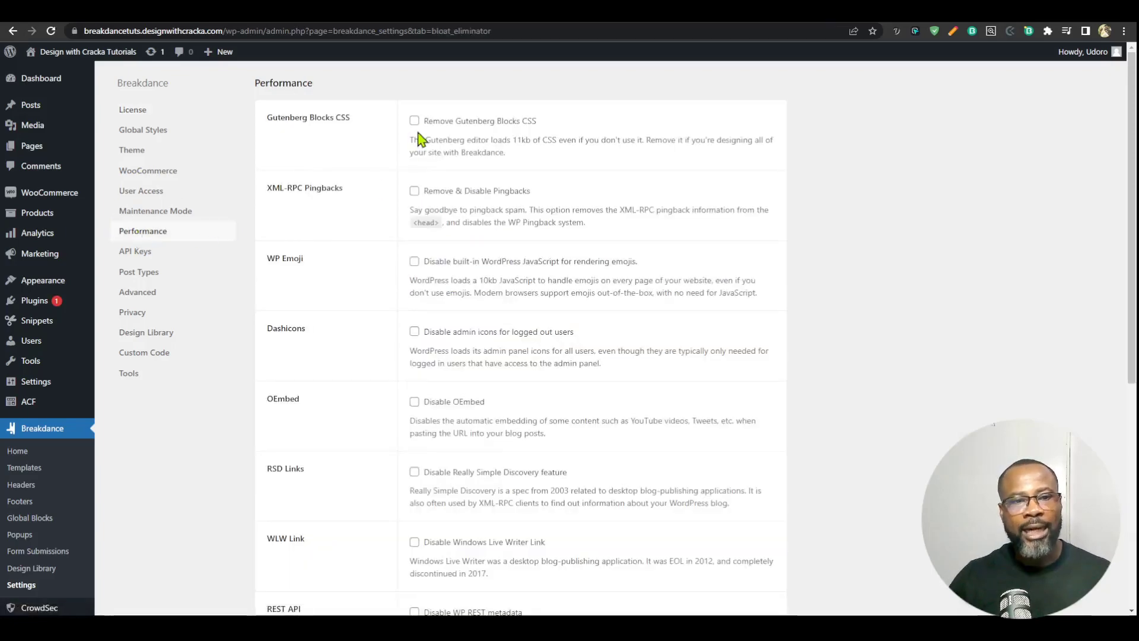
pyautogui.scroll(-5, 413, 350)
pyautogui.scroll(5, 415, 427)
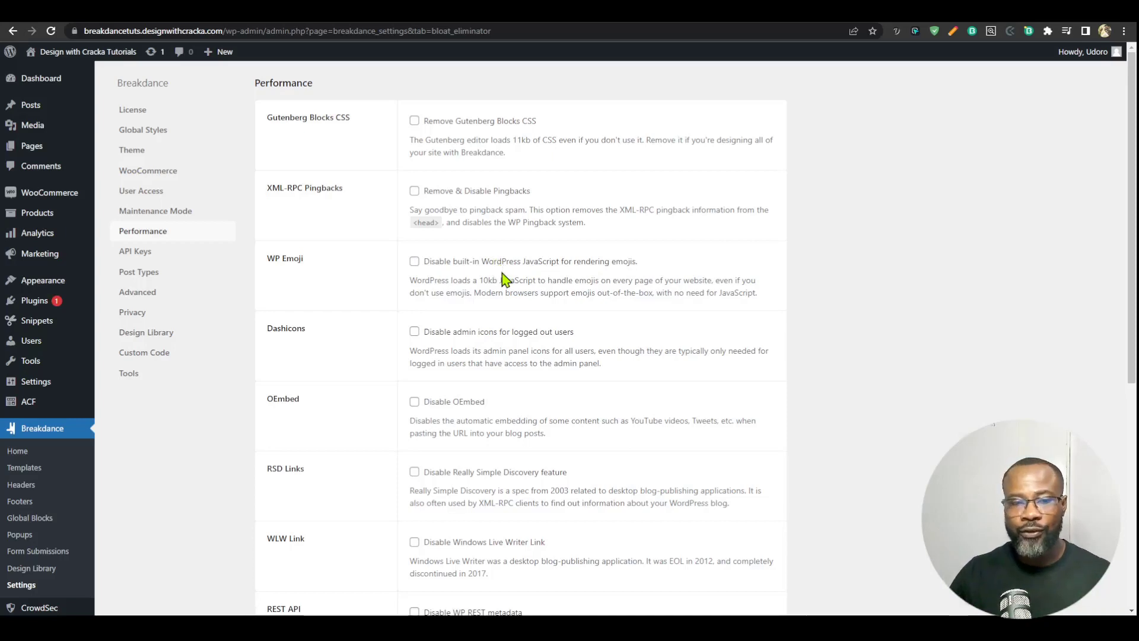
pyautogui.scroll(-2, 418, 217)
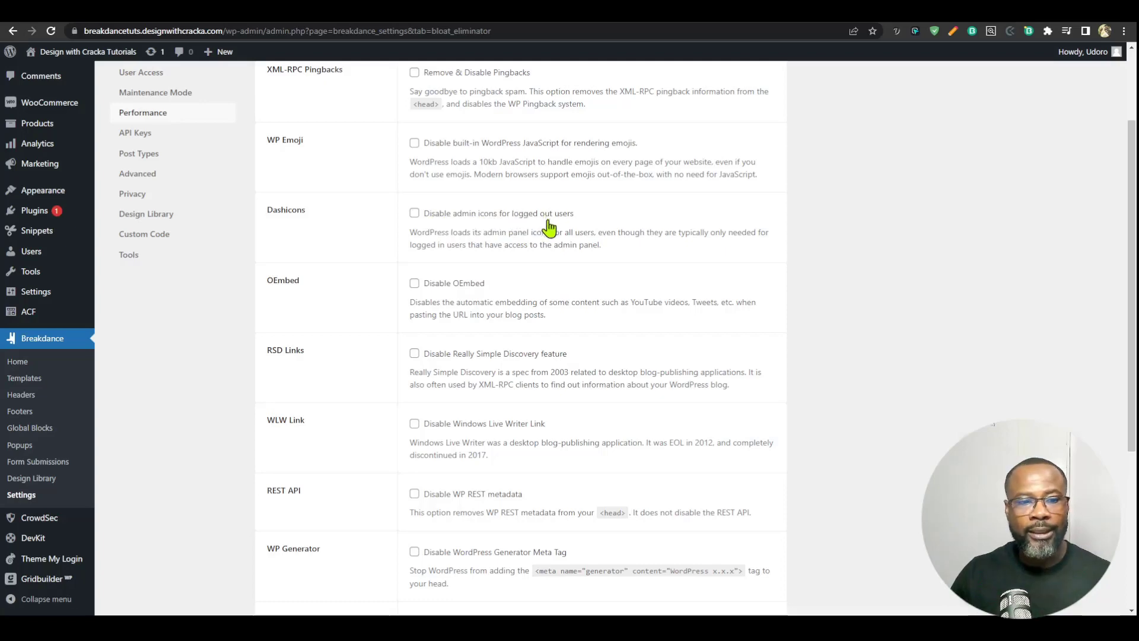
pyautogui.scroll(-2, 544, 224)
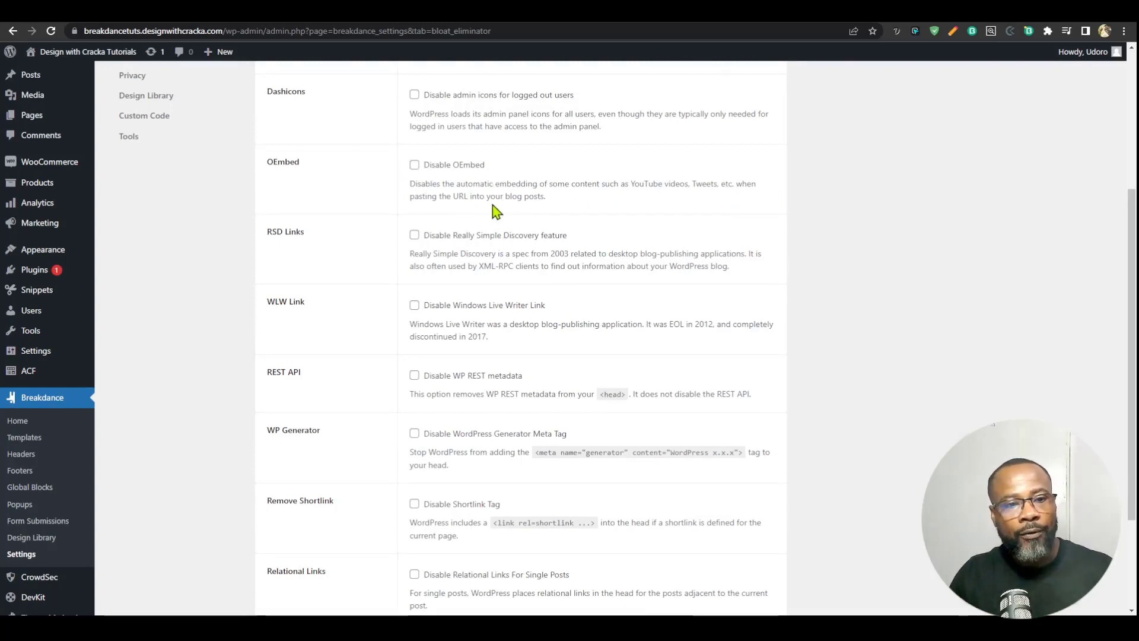
pyautogui.scroll(-3, 428, 208)
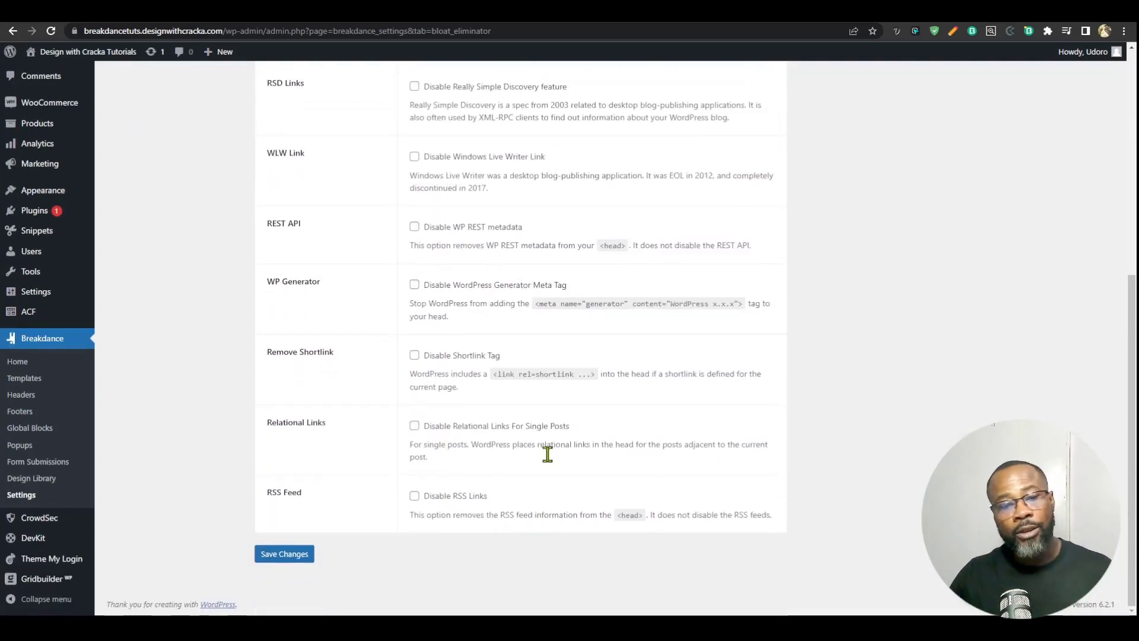
pyautogui.scroll(8, 447, 424)
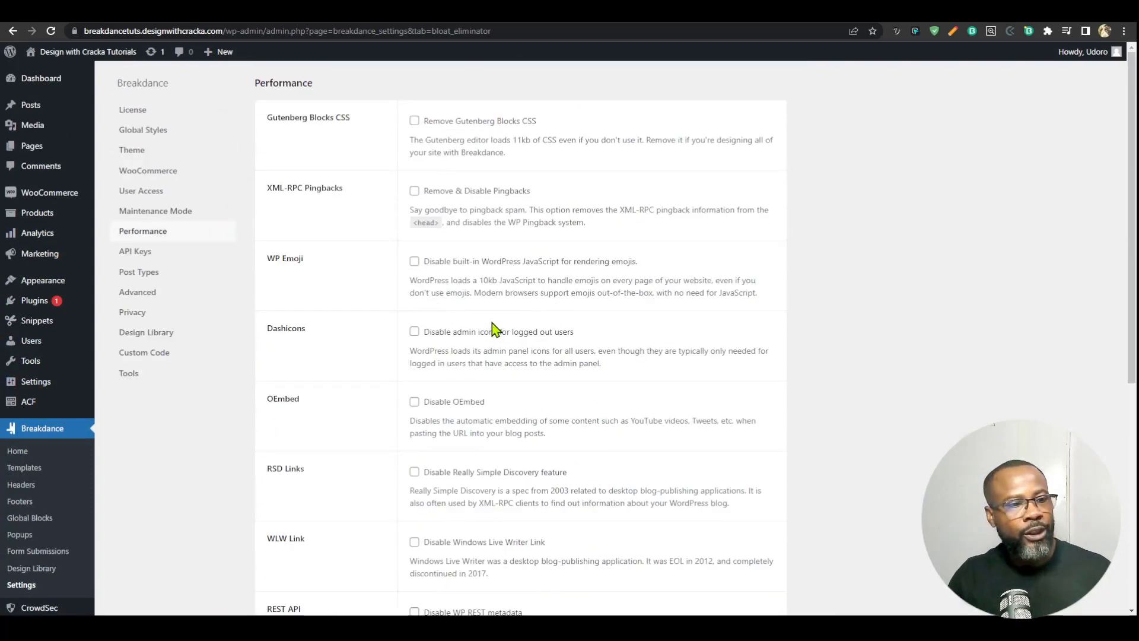
# Step: Review the API Keys settings, from the reCAPTCHA v3 keys down to the Facebook App ID
pyautogui.click(143, 255)
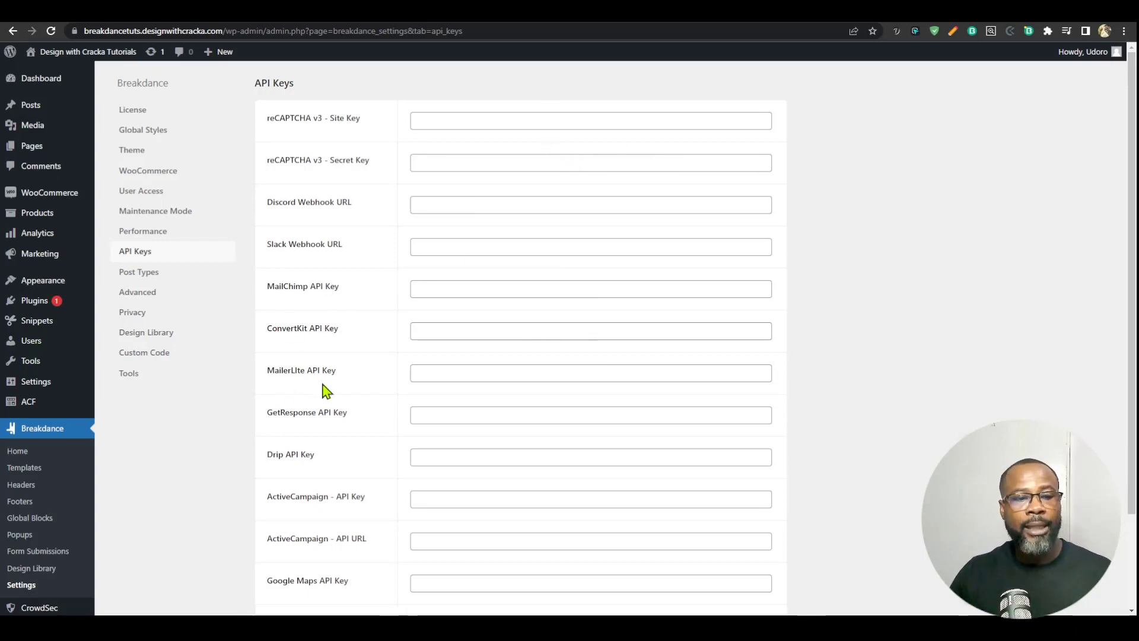
pyautogui.scroll(-2, 385, 403)
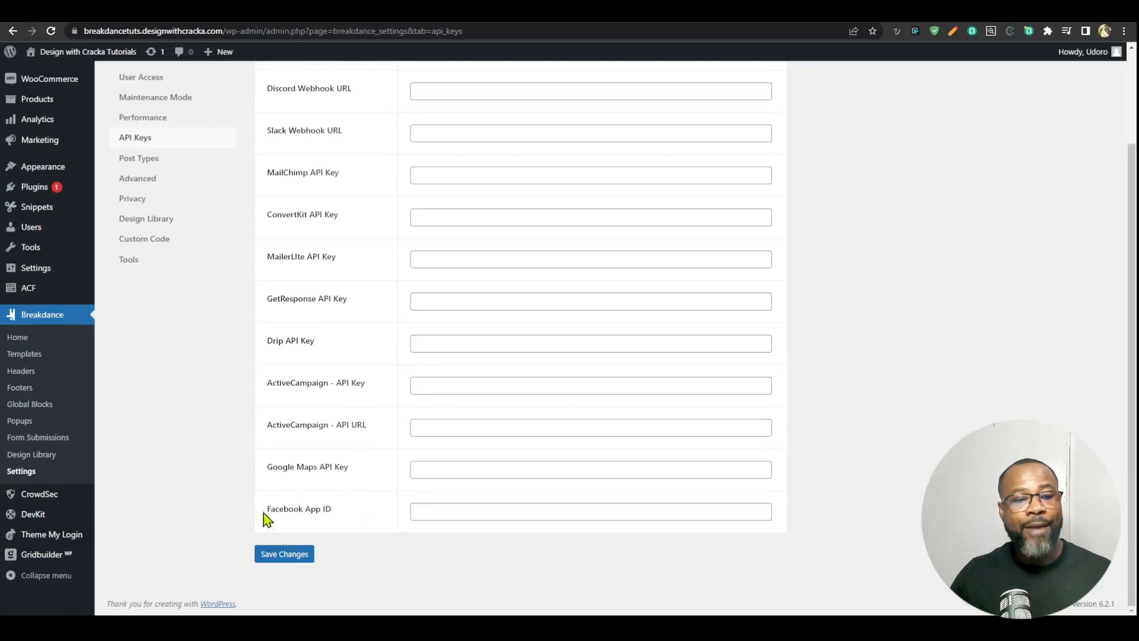
pyautogui.scroll(3, 371, 463)
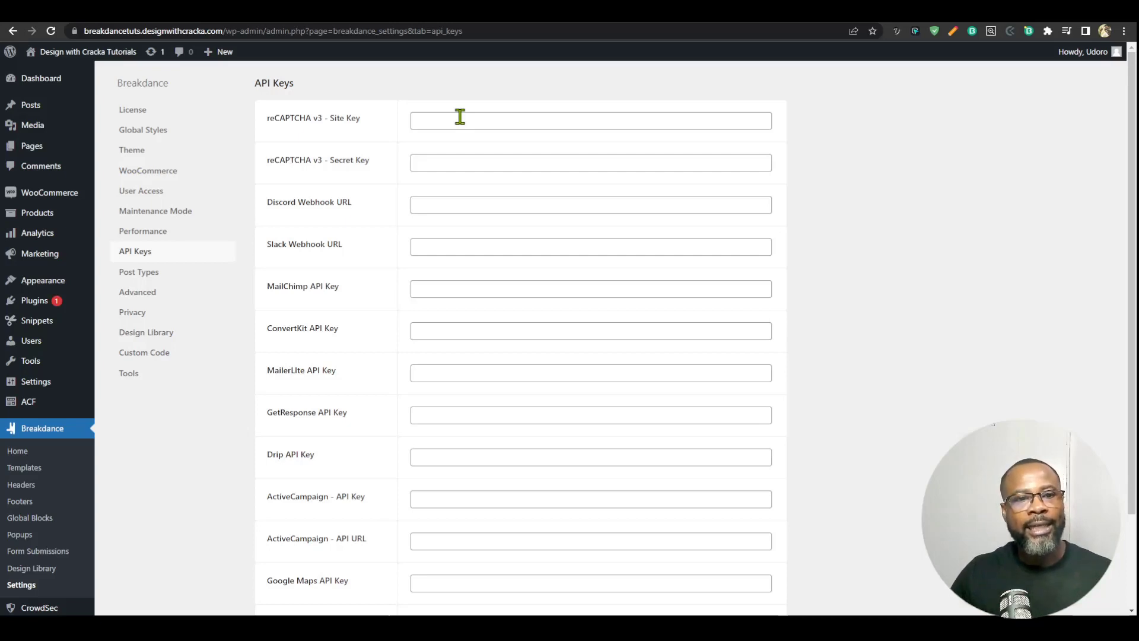
pyautogui.click(460, 117)
pyautogui.scroll(-3, 475, 284)
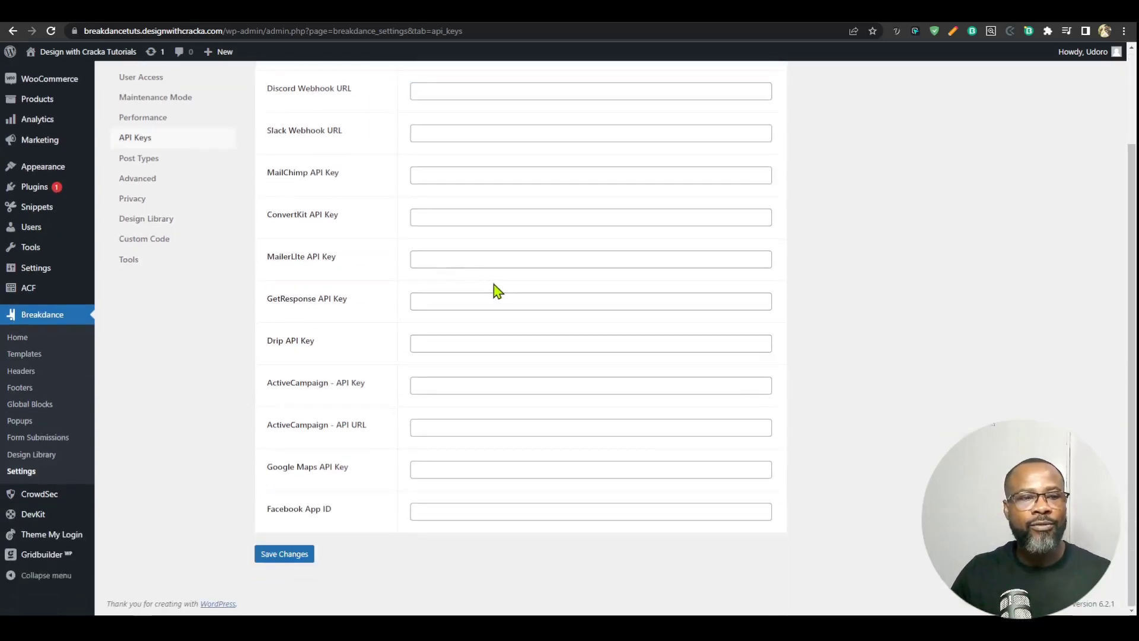
pyautogui.scroll(3, 496, 291)
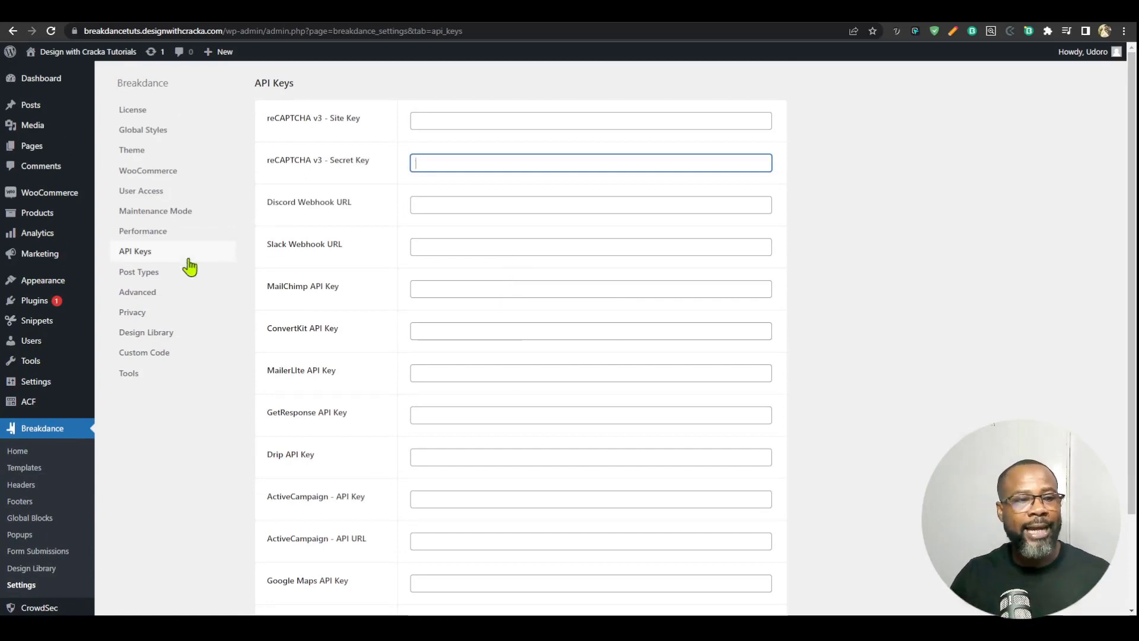
# Step: Open the Post Types settings, then check the new post editor for a Breakdance editing option and return to the posts list
pyautogui.click(147, 274)
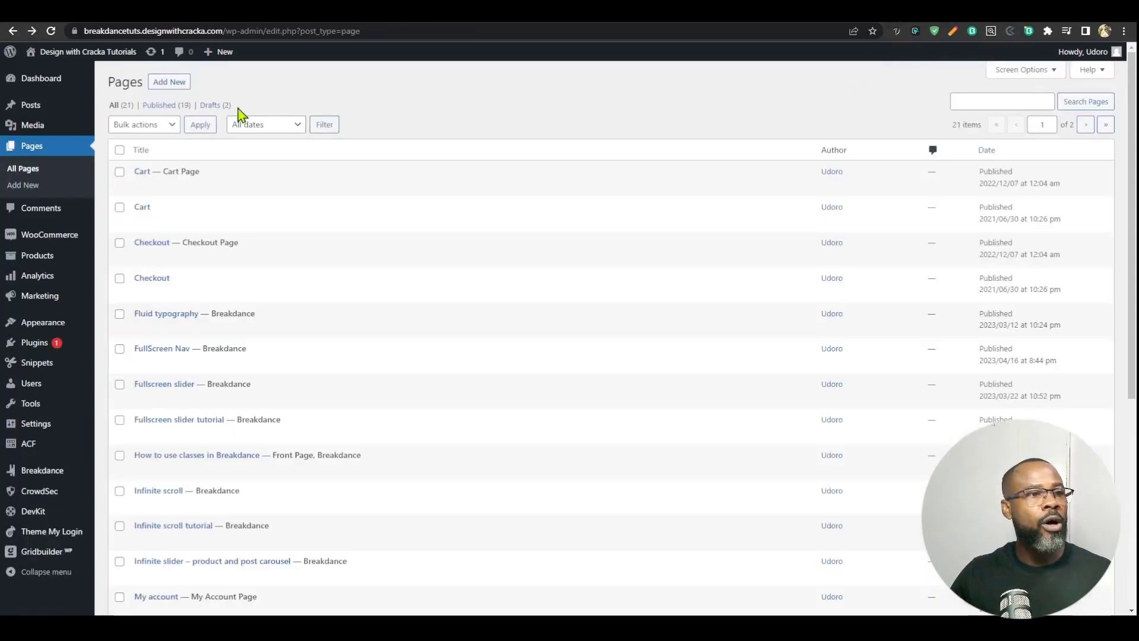
pyautogui.click(29, 111)
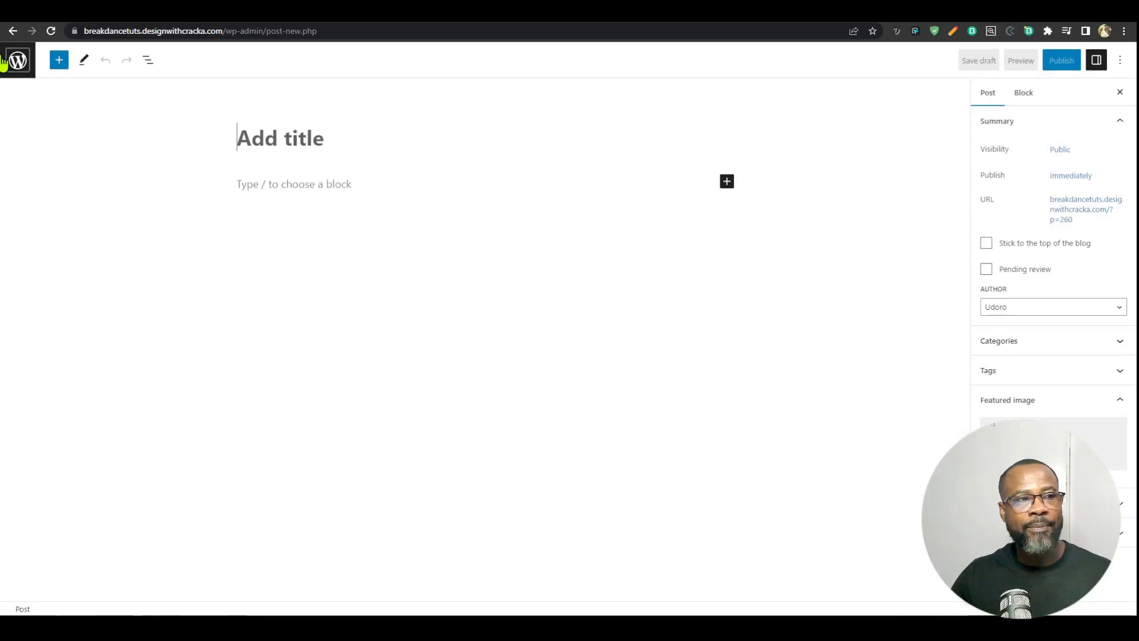
pyautogui.click(9, 63)
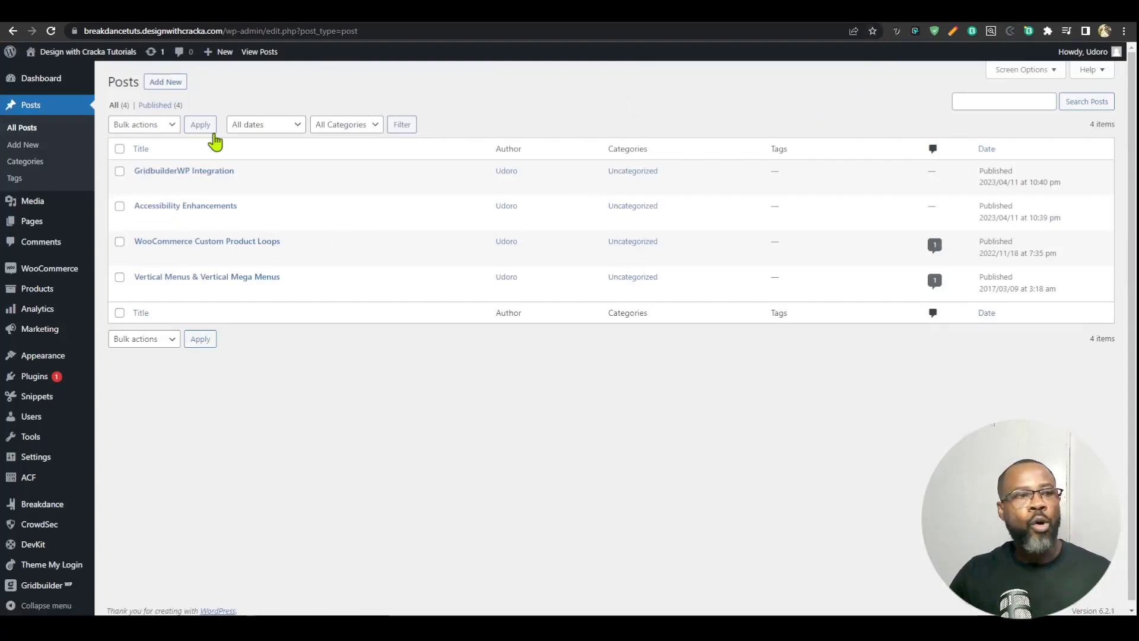
# Step: Check the new page editor for the Edit in Breakdance option and leave it without creating a page
pyautogui.click(32, 221)
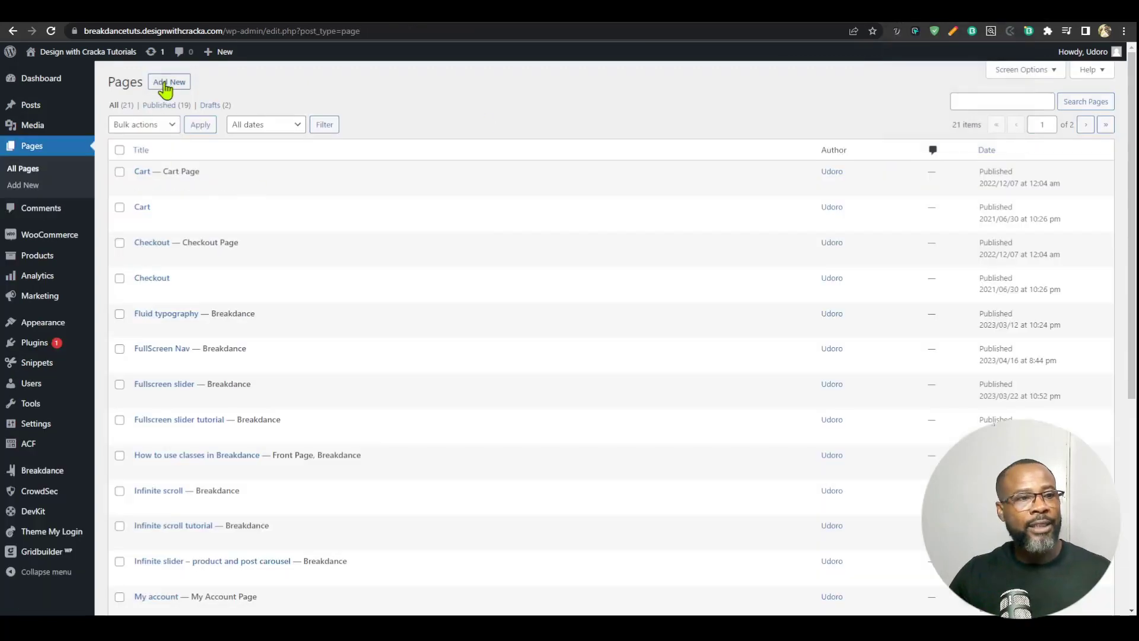
pyautogui.click(166, 83)
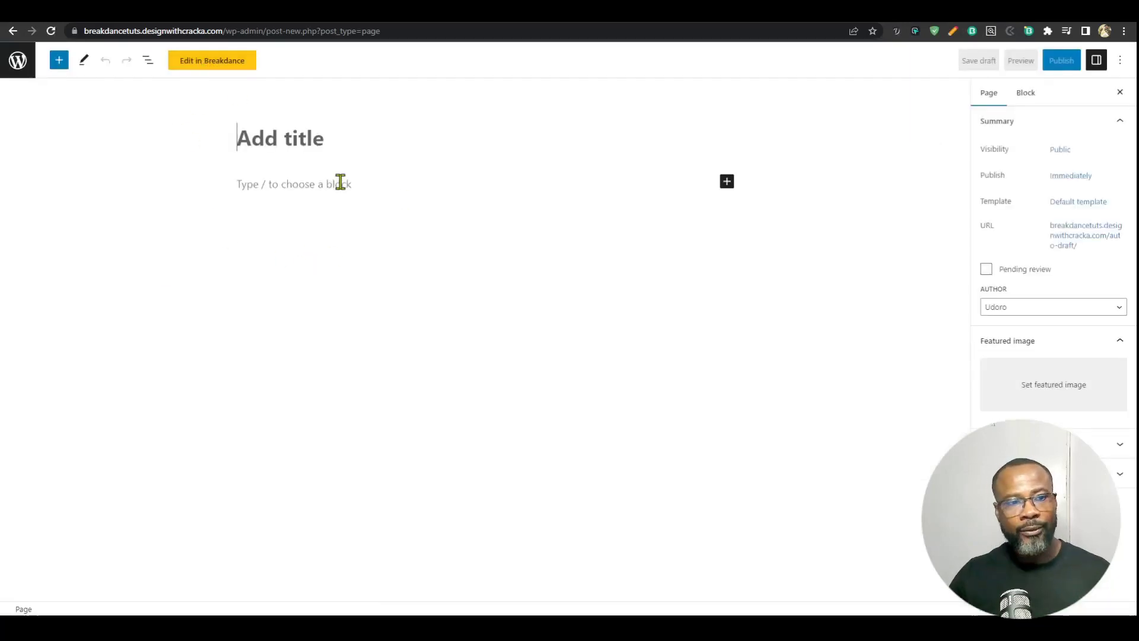
pyautogui.click(13, 66)
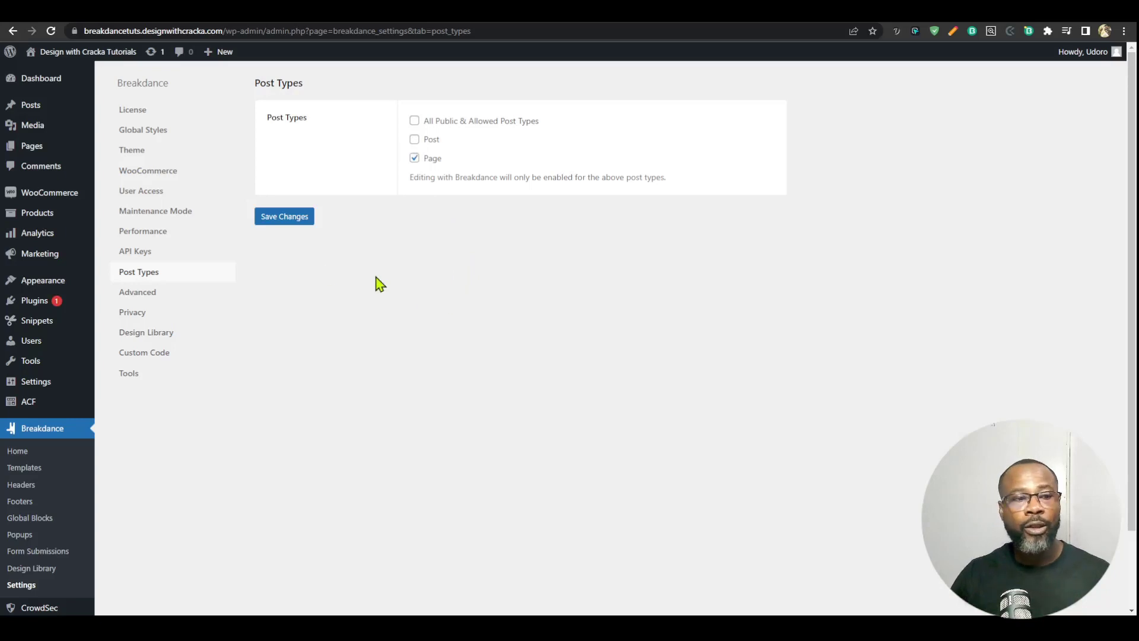
# Step: Review the Advanced settings for SVG uploads, the_content filter, performance debugging and revisions
pyautogui.click(138, 295)
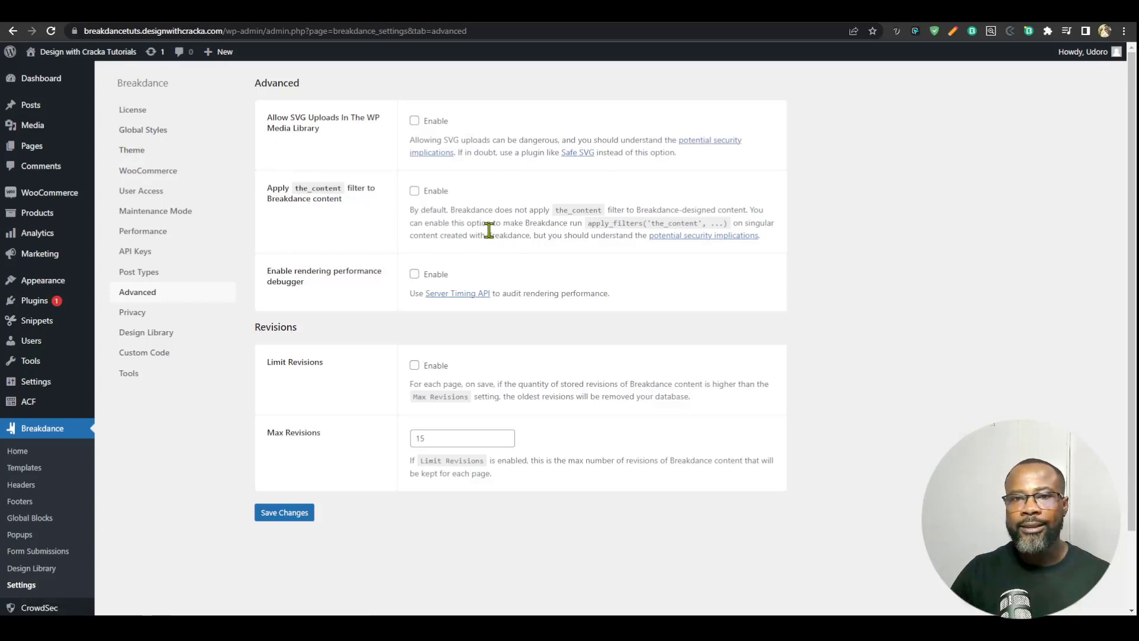
# Step: Launch the Breakdance builder from the Global Styles settings and set the global Brand colour to #4D04E8FF
pyautogui.click(156, 132)
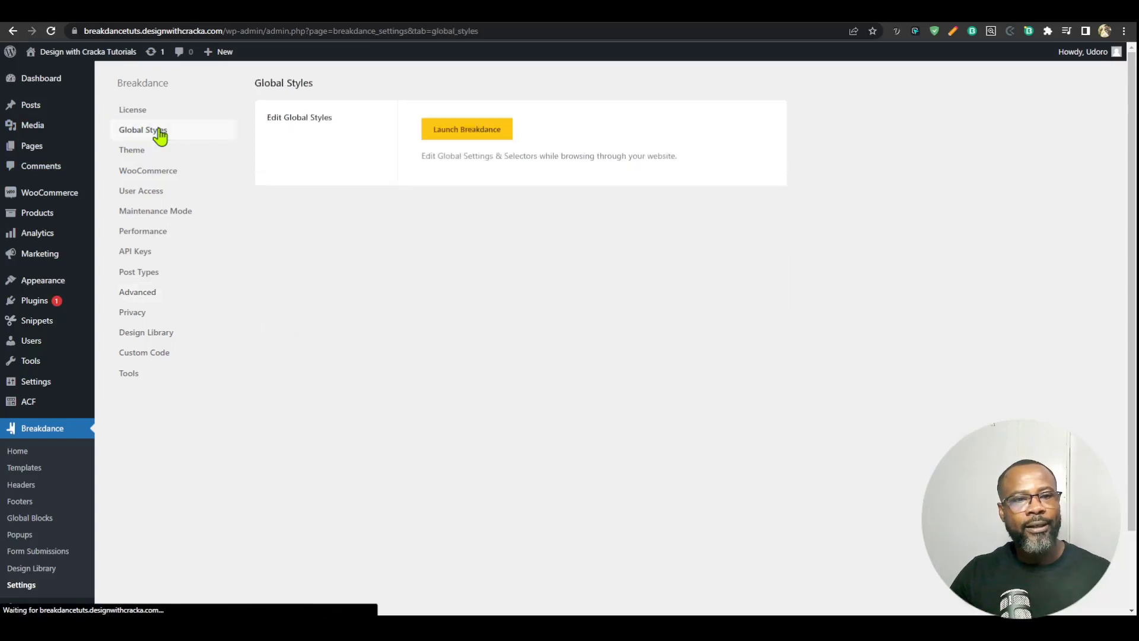
pyautogui.click(477, 131)
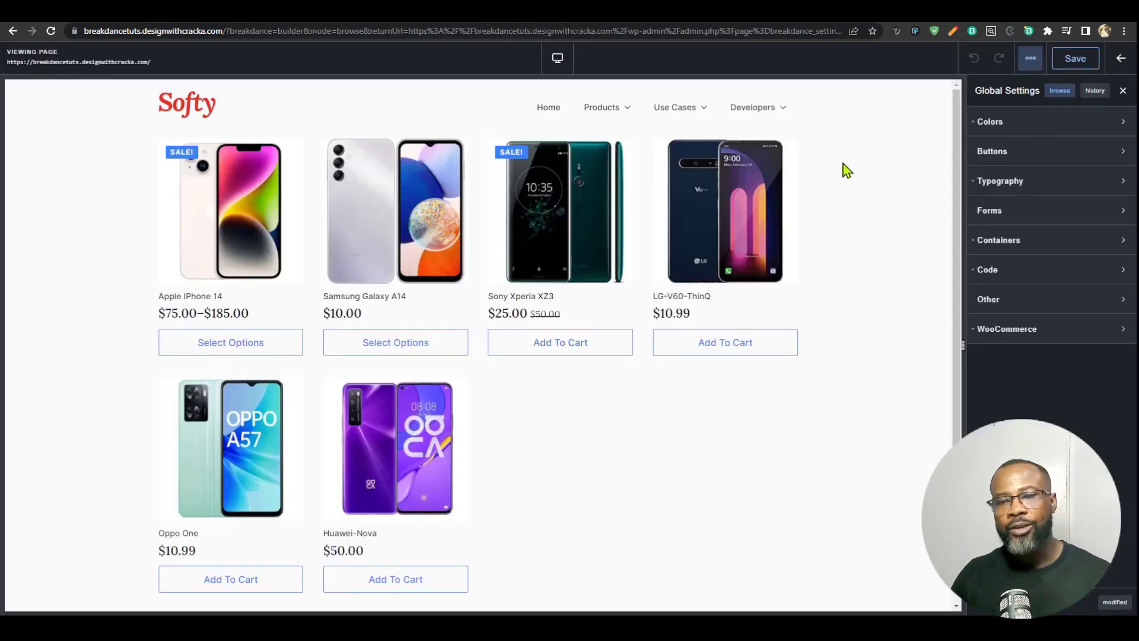
pyautogui.click(1057, 121)
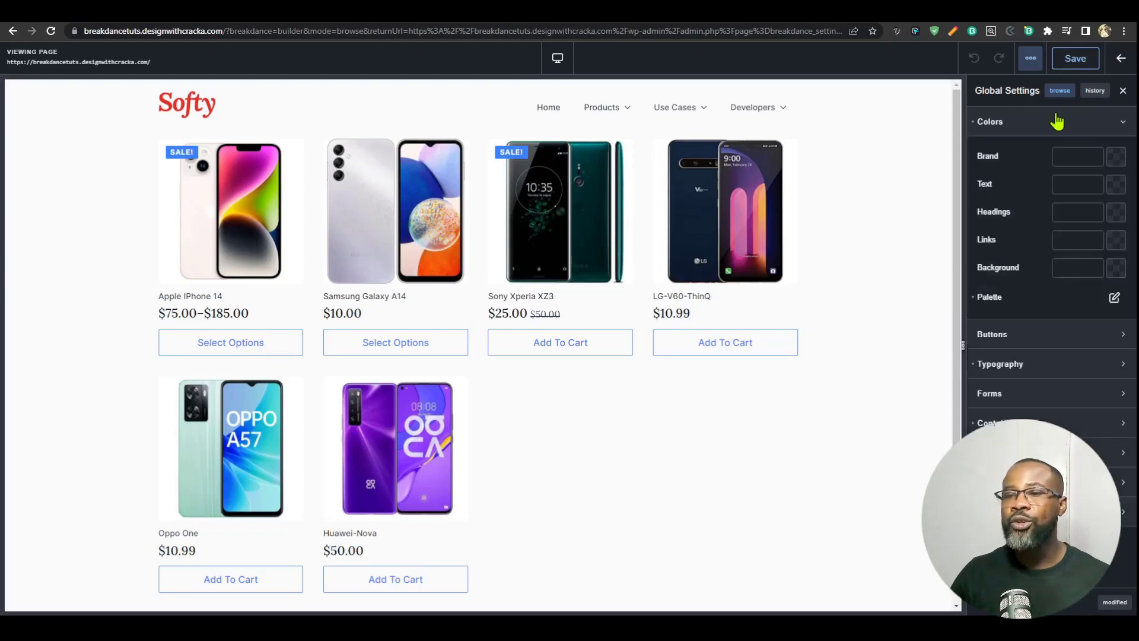
pyautogui.click(1116, 157)
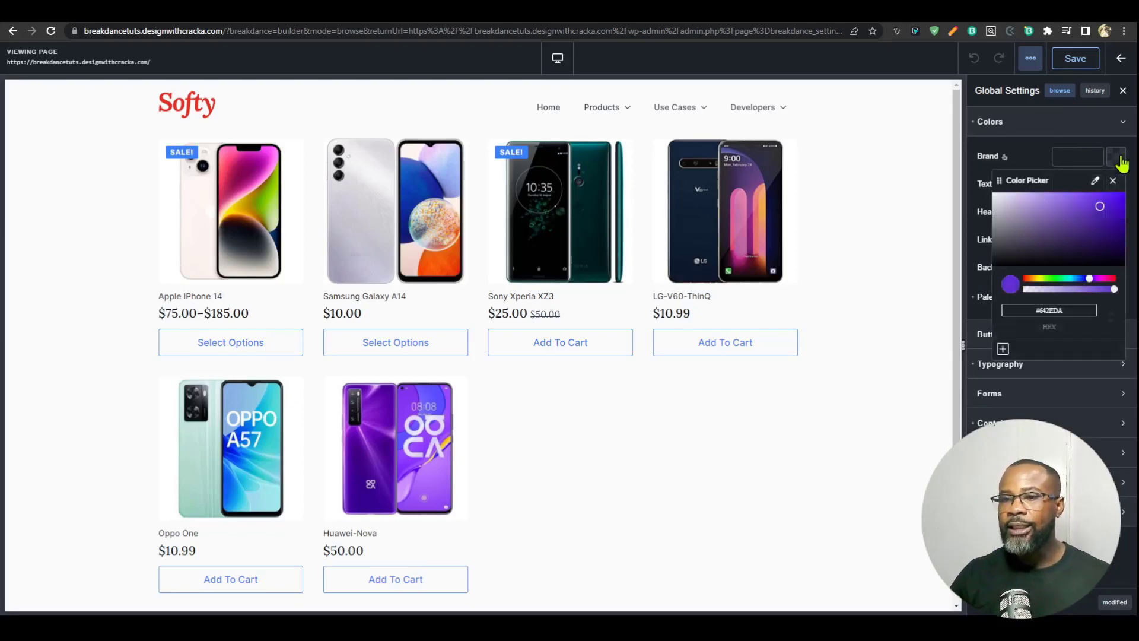
pyautogui.moveTo(1116, 208); pyautogui.dragTo(1121, 207)
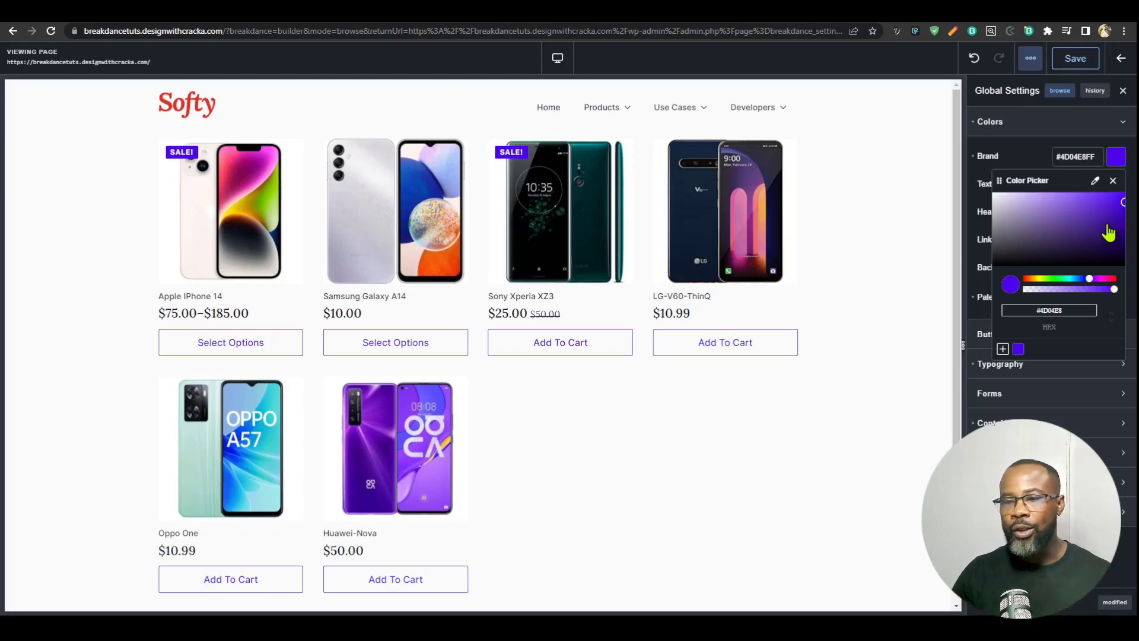
pyautogui.click(1077, 160)
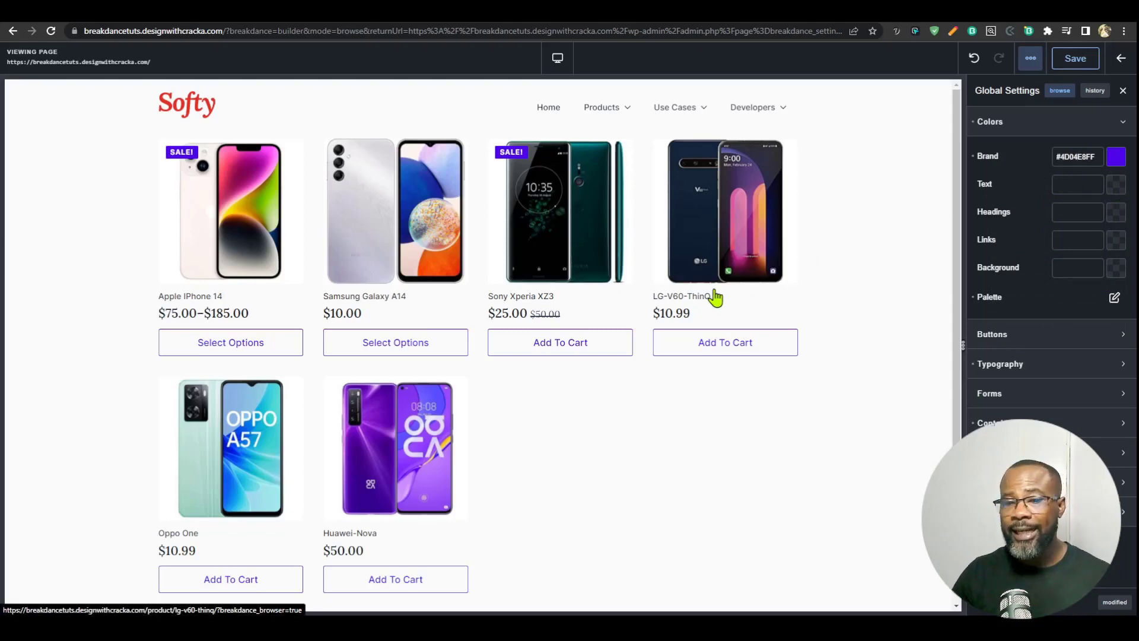
# Step: Set the global Text colour to #4A4A4AFF and the Headings colour to #150000FF
pyautogui.click(1116, 185)
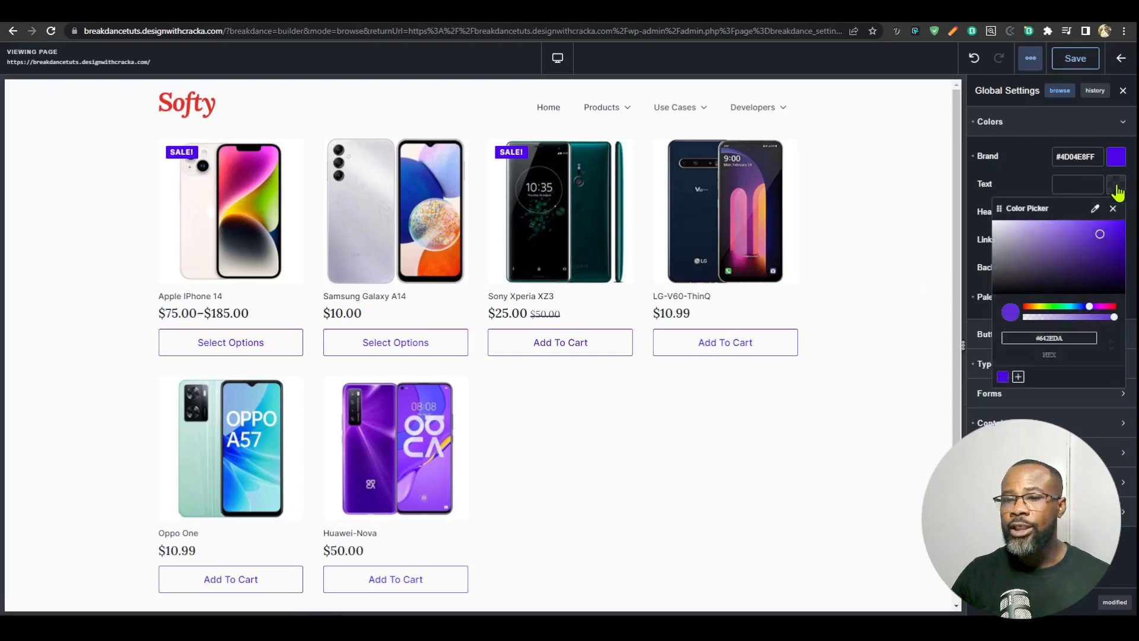
pyautogui.moveTo(1094, 291); pyautogui.dragTo(1119, 302)
pyautogui.click(995, 276)
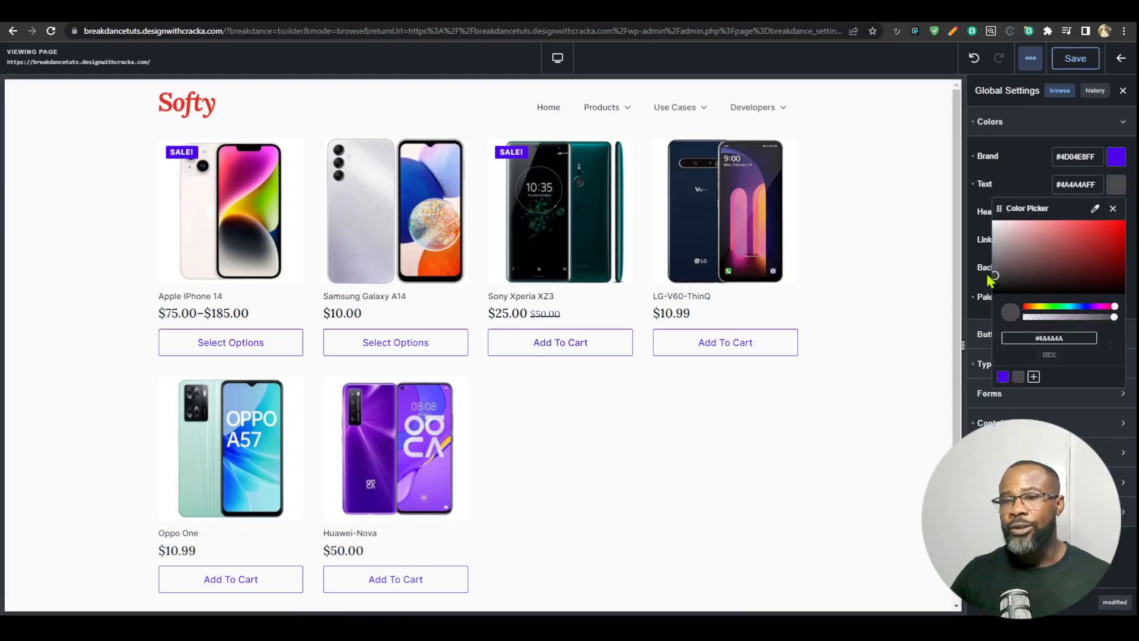
pyautogui.click(1067, 182)
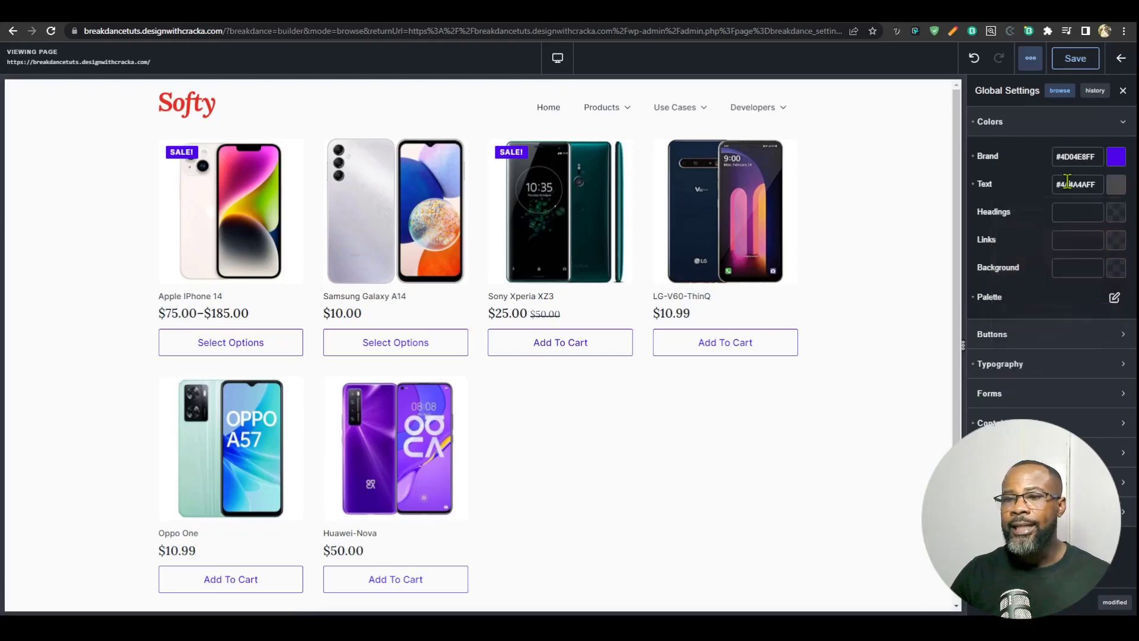
pyautogui.click(1116, 212)
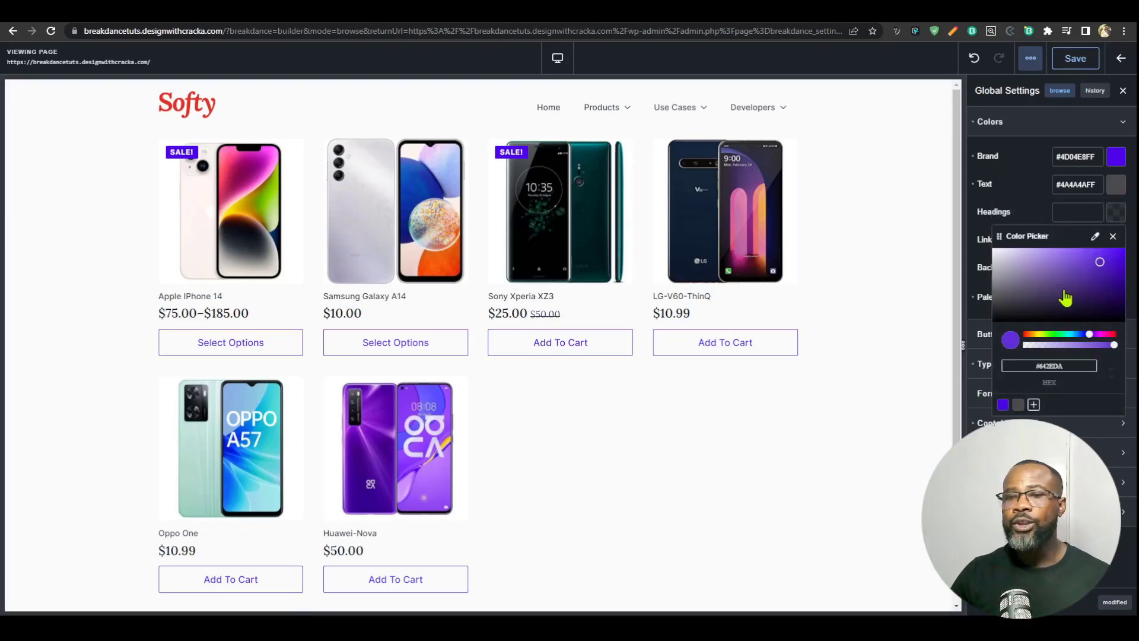
pyautogui.moveTo(1062, 298); pyautogui.dragTo(1123, 320)
pyautogui.moveTo(1043, 267)
pyautogui.mouseDown()
pyautogui.moveTo(1022, 252)
pyautogui.moveTo(1020, 302)
pyautogui.moveTo(1050, 322)
pyautogui.moveTo(1066, 240)
pyautogui.moveTo(1129, 336)
pyautogui.moveTo(1129, 316)
pyautogui.mouseUp()
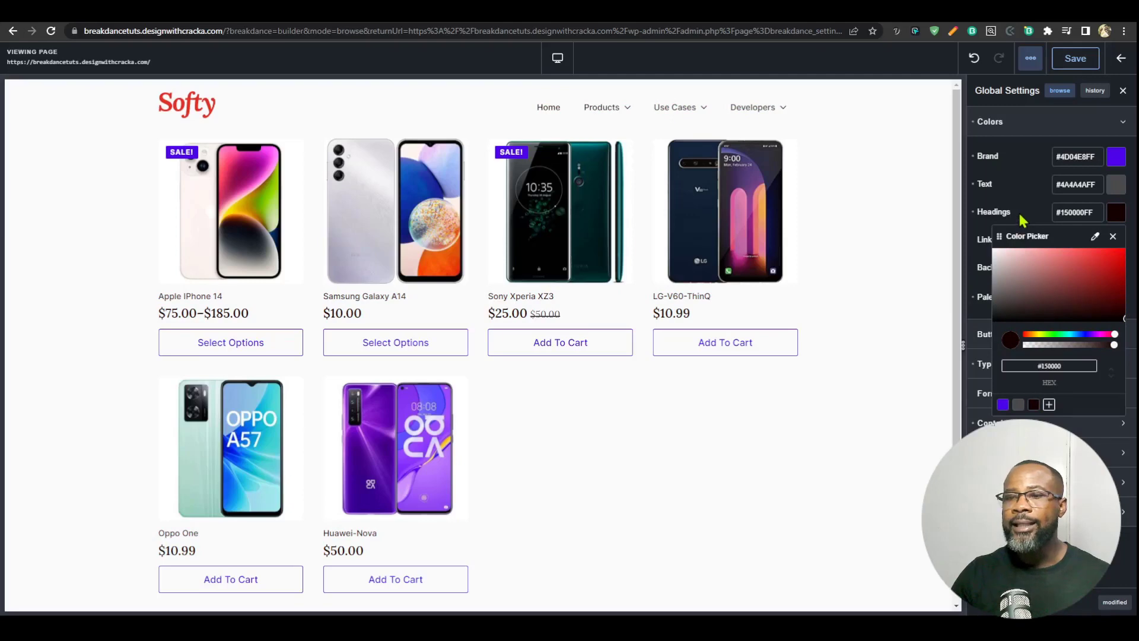
pyautogui.click(1019, 213)
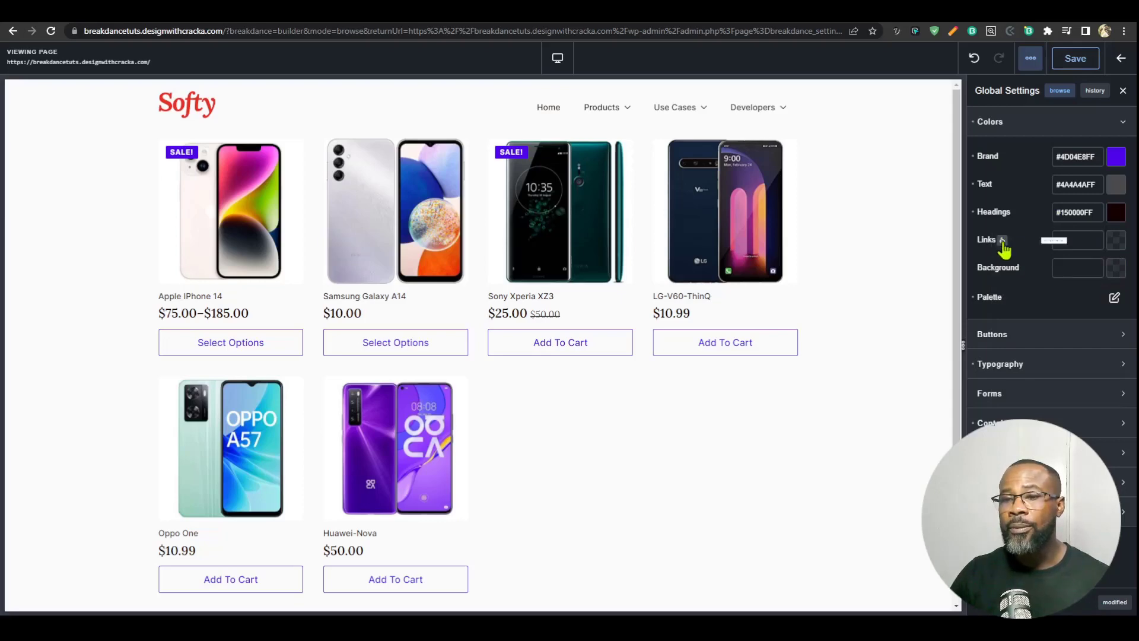
# Step: Set the global Links colour to #380D92FF
pyautogui.click(1117, 240)
pyautogui.moveTo(1113, 306); pyautogui.dragTo(1115, 317)
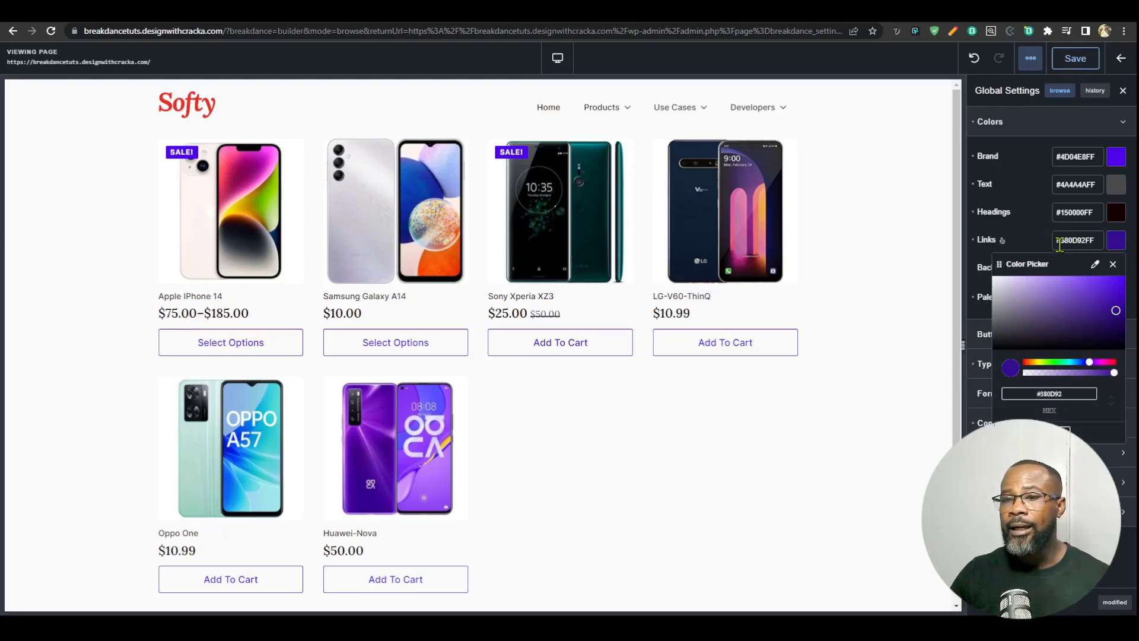
pyautogui.click(1094, 239)
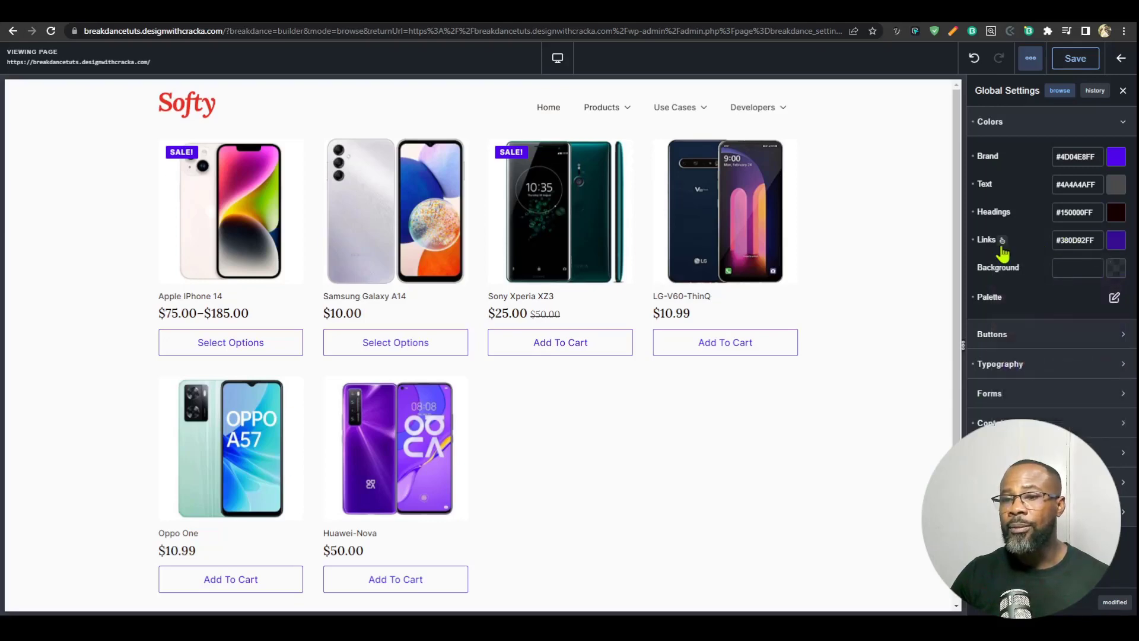
# Step: Give the global Links a hover colour of #D02EDAFF and switch back to their normal state
pyautogui.click(1002, 240)
pyautogui.click(1115, 244)
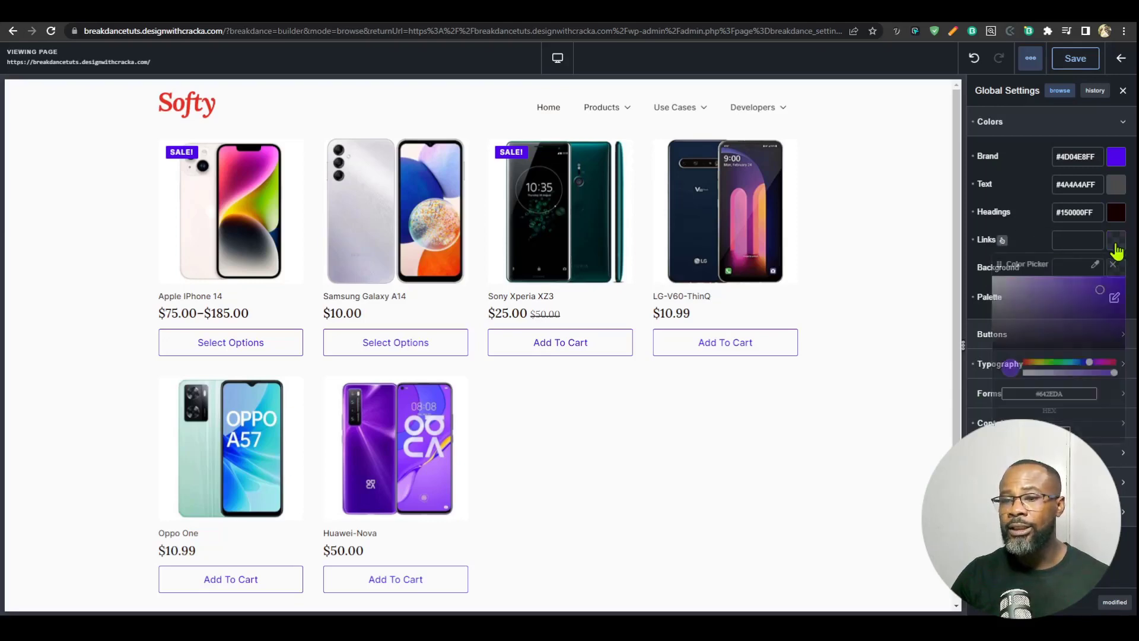
pyautogui.click(1099, 363)
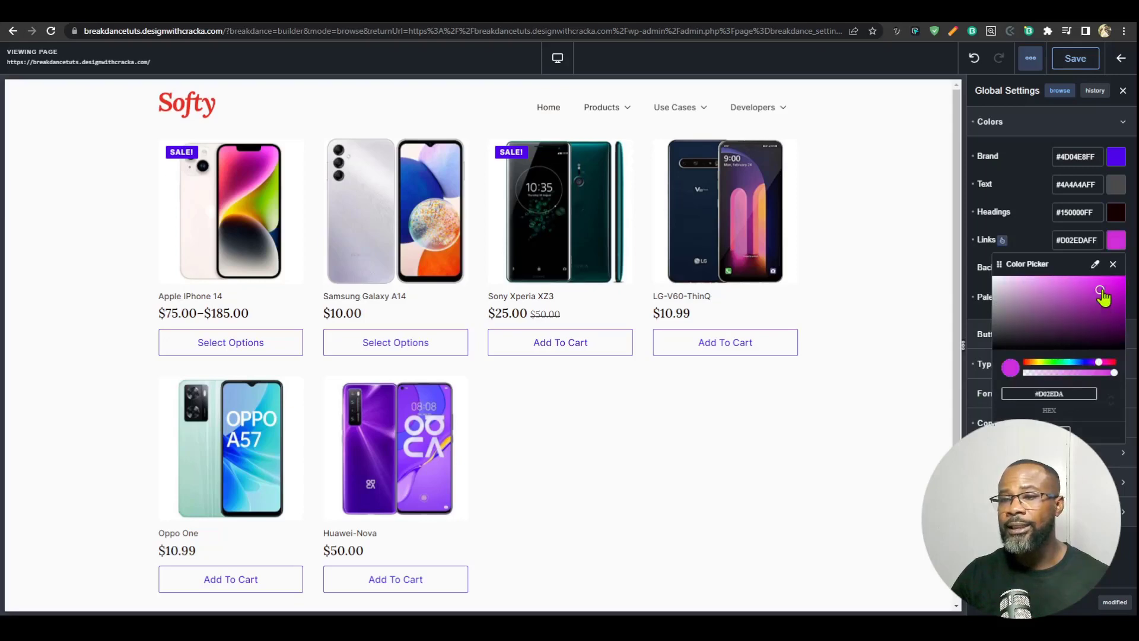
pyautogui.click(1002, 241)
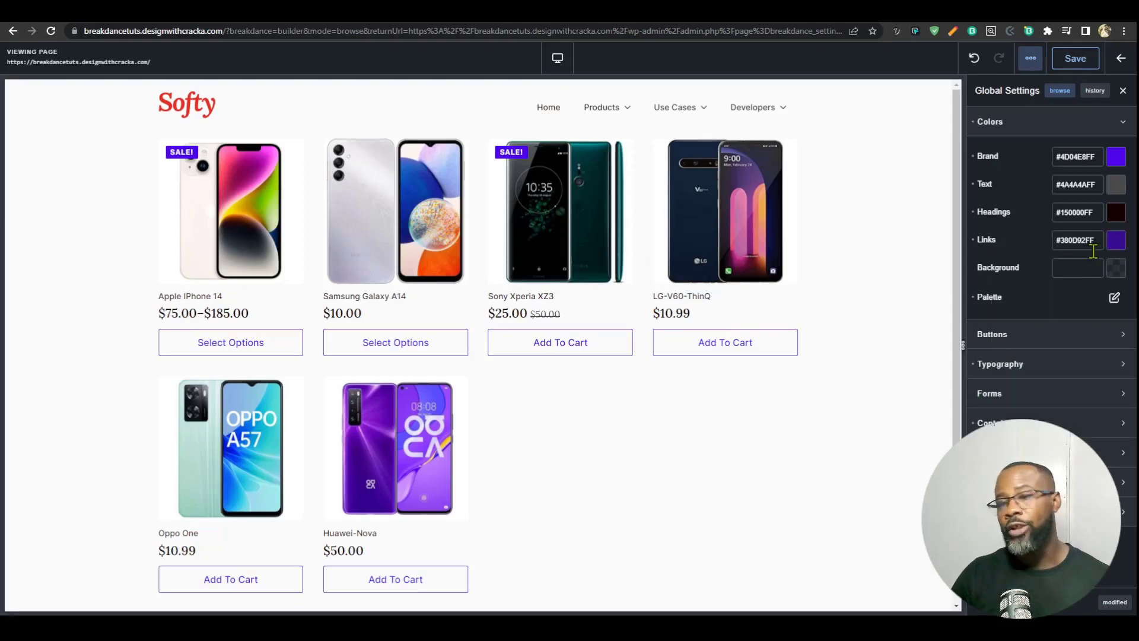
pyautogui.click(1002, 240)
pyautogui.click(1002, 240)
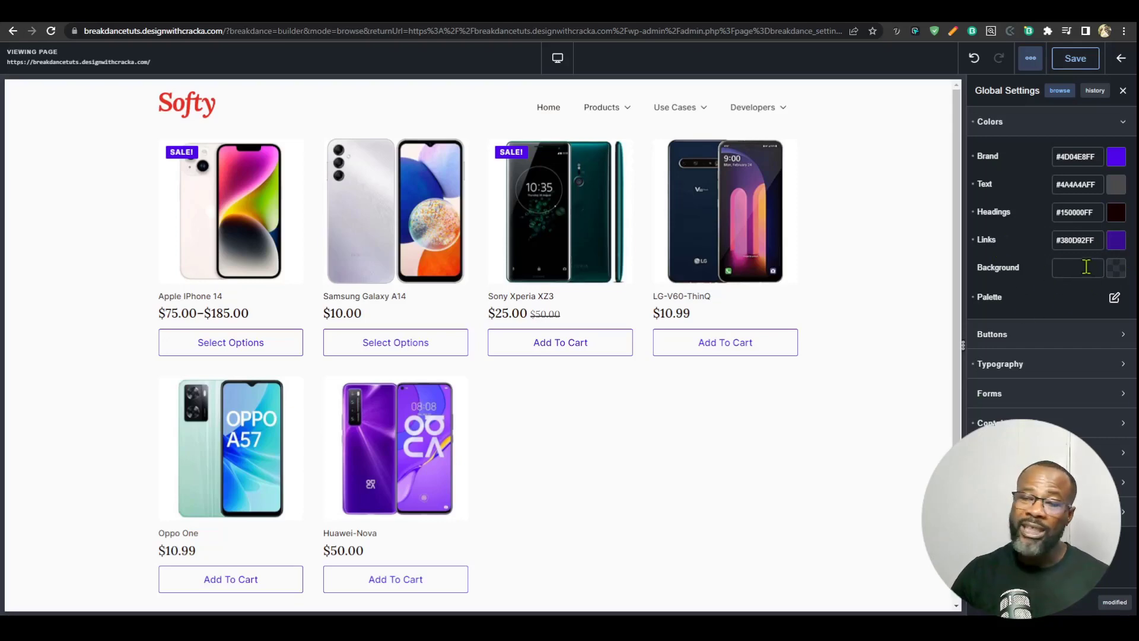
# Step: Try #822121FF as the global Background colour and clear it again
pyautogui.click(1113, 272)
pyautogui.moveTo(1101, 318); pyautogui.dragTo(1093, 344)
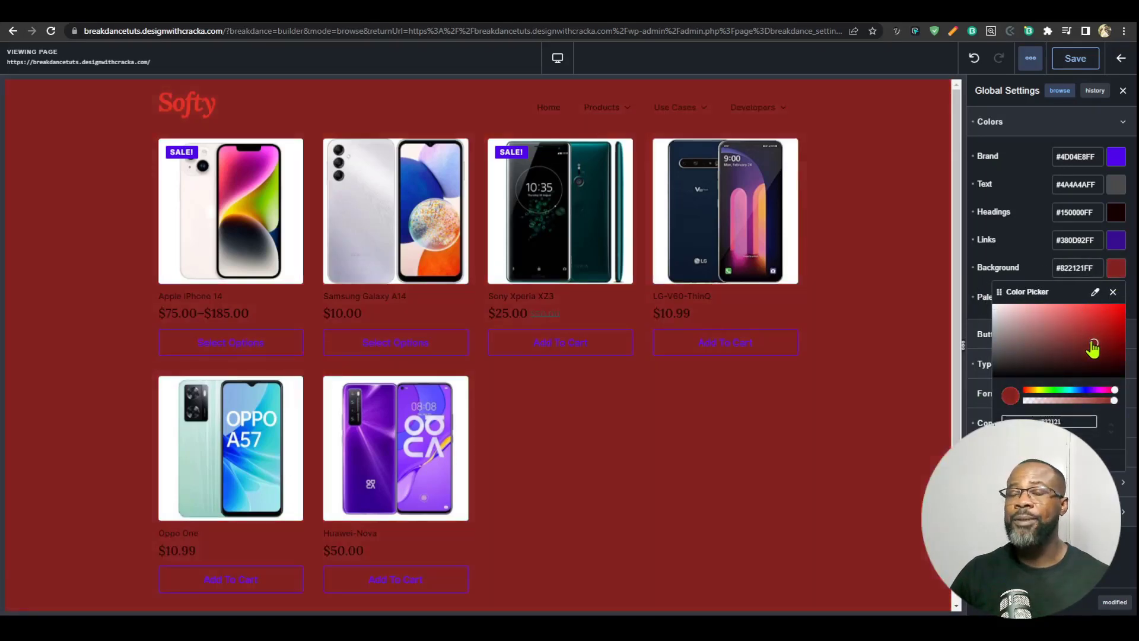
pyautogui.click(972, 268)
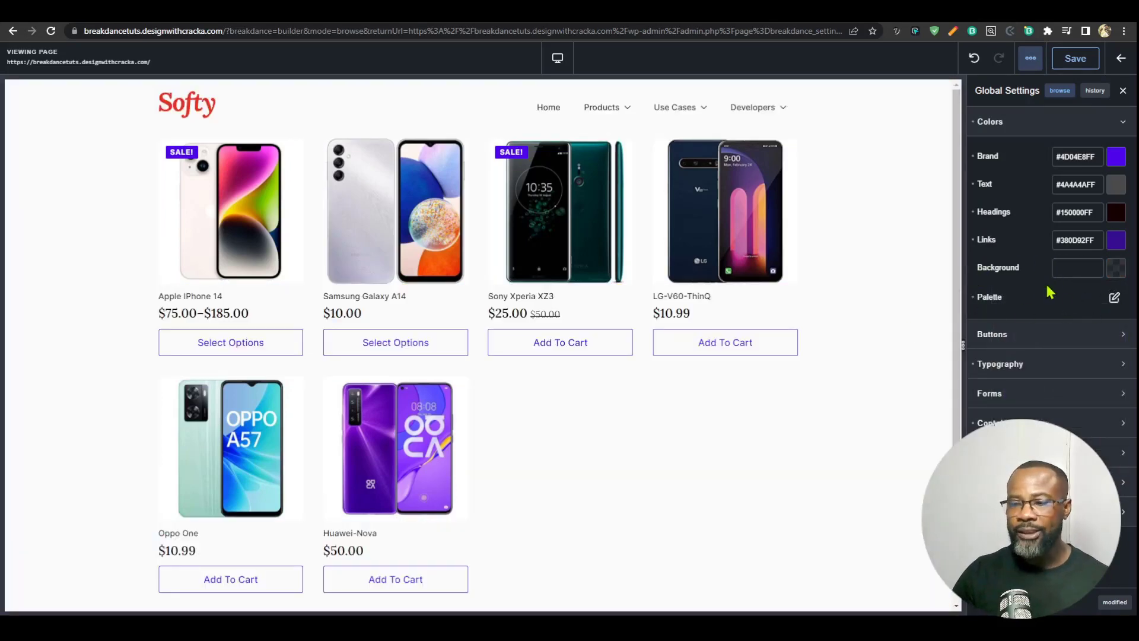
# Step: Review the global Primary button options, trying the Round, Custom and Square corners and clearing the corner choice
pyautogui.click(1024, 335)
pyautogui.click(1103, 359)
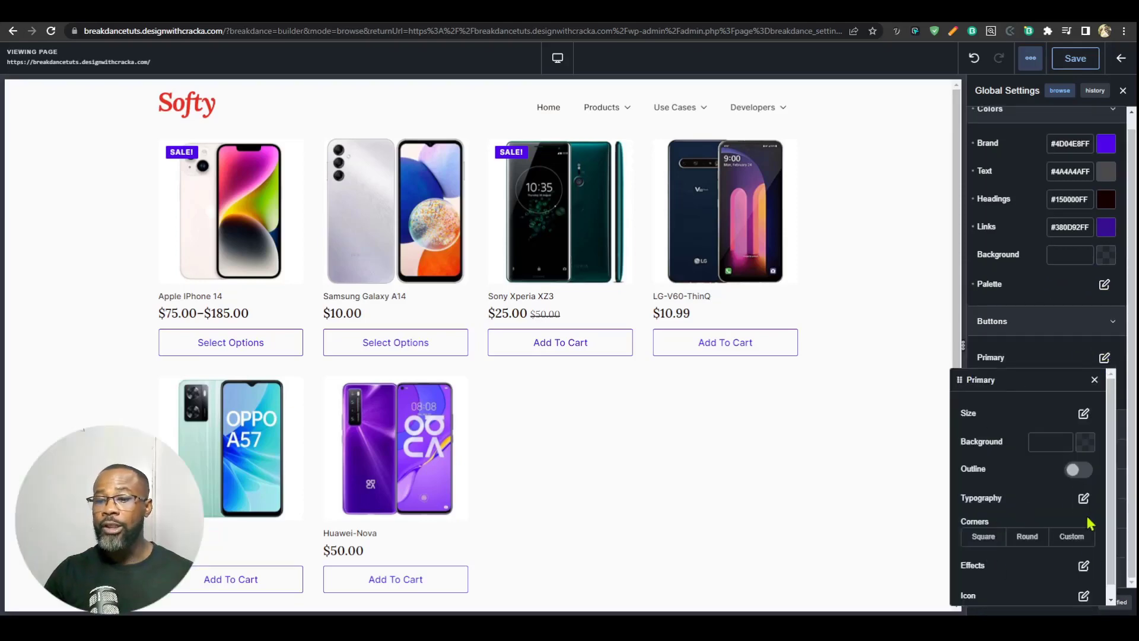
pyautogui.click(1024, 539)
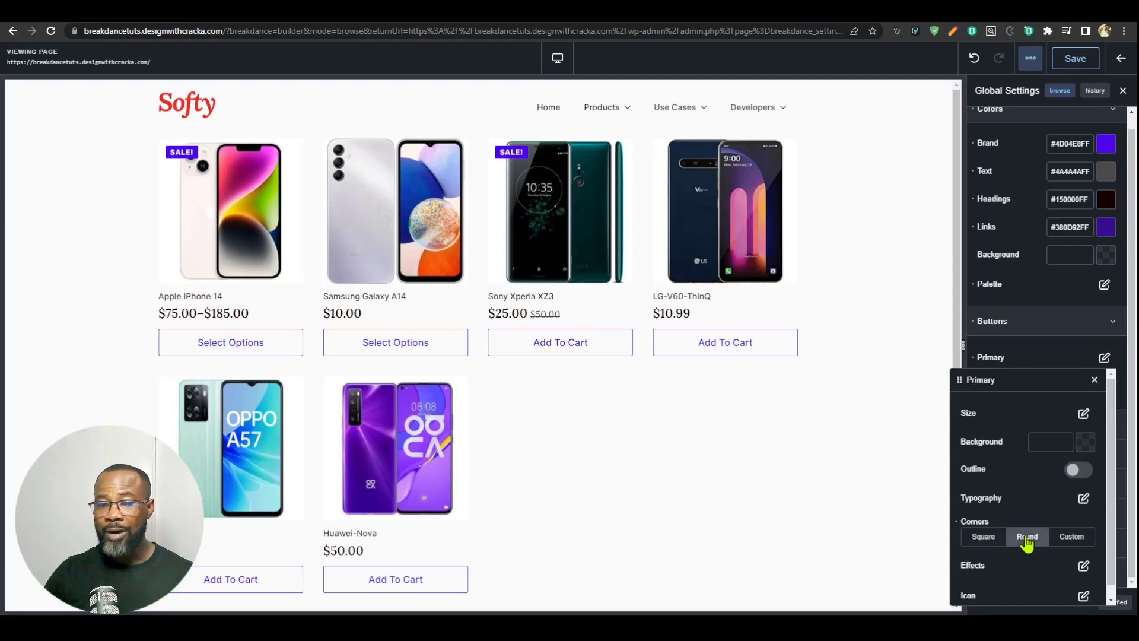
pyautogui.click(1070, 538)
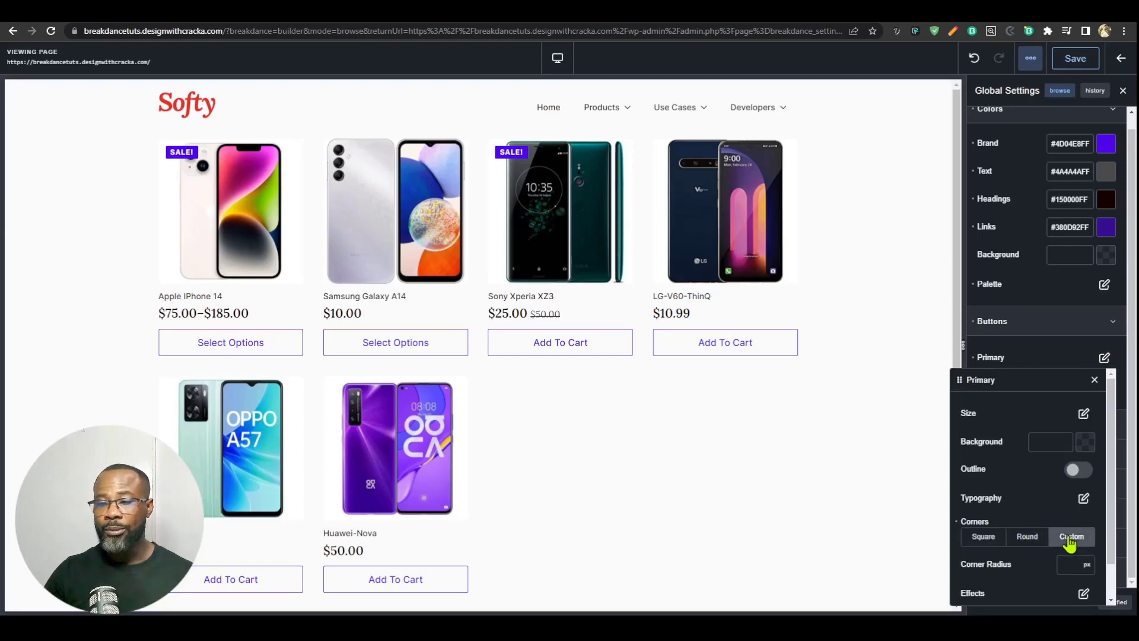
pyautogui.click(986, 539)
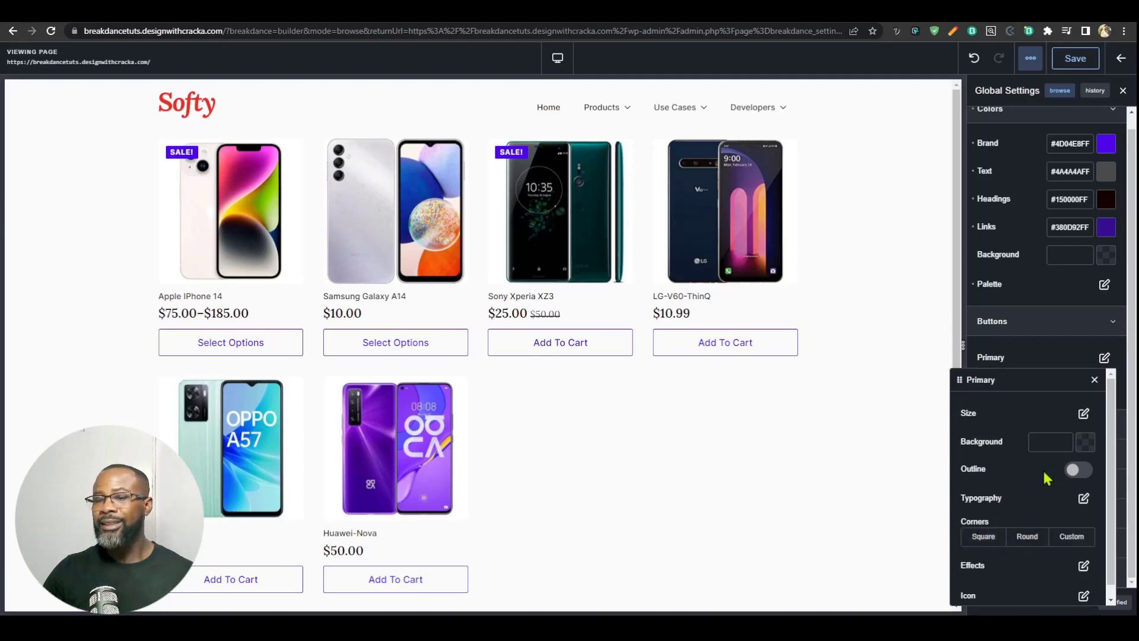
pyautogui.scroll(-1, 1060, 482)
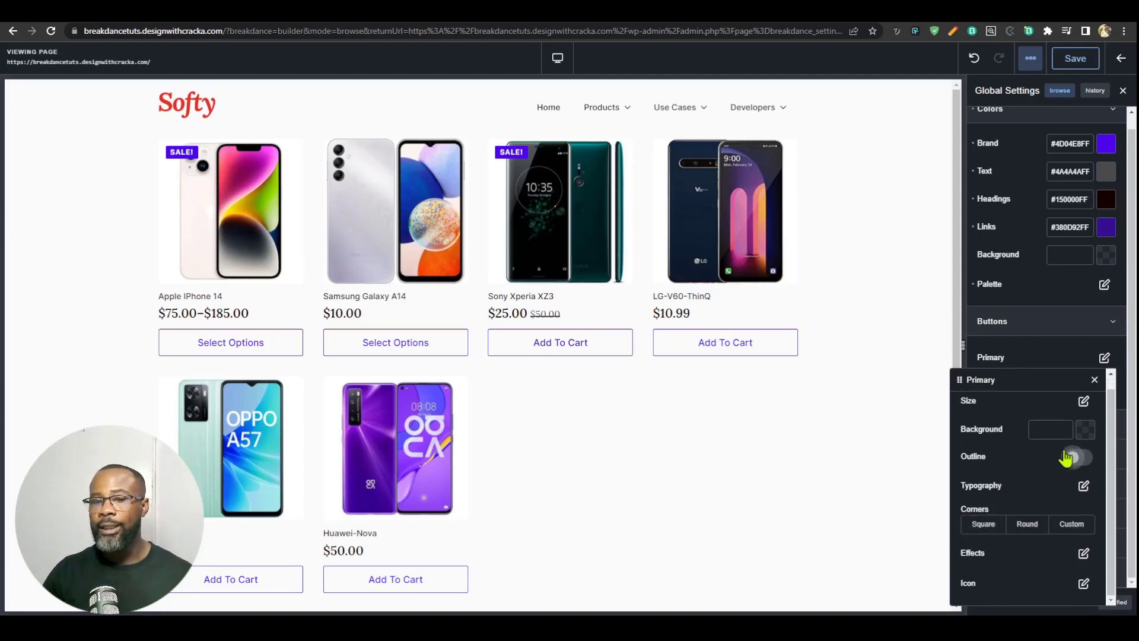
pyautogui.click(1034, 357)
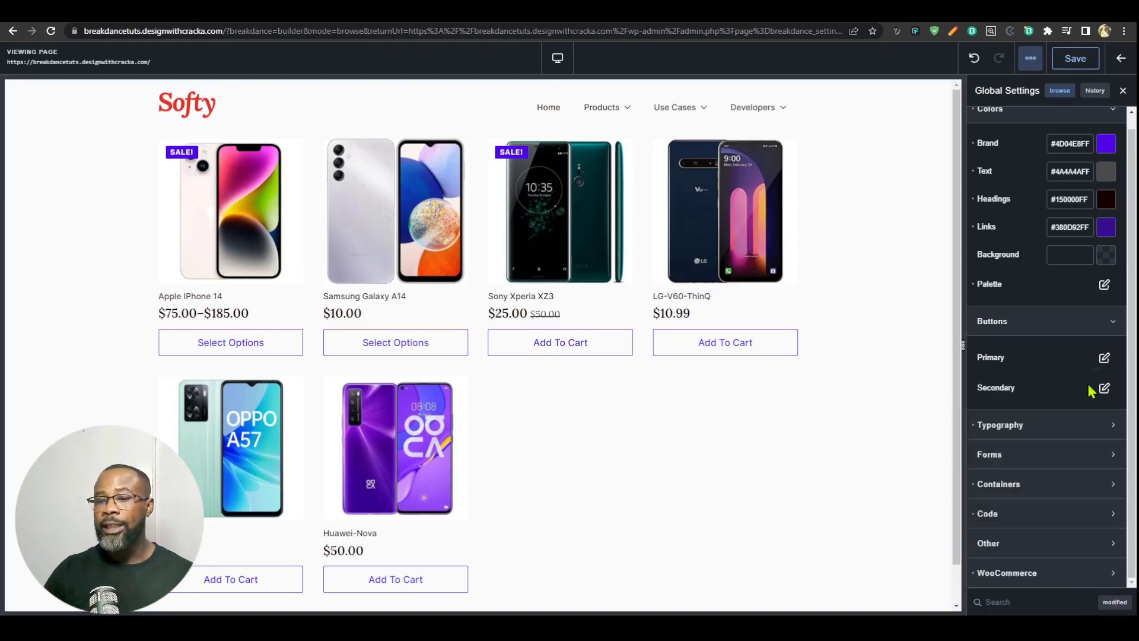
# Step: Review the global Secondary button options and the Typography settings for fonts, base size and ratio
pyautogui.click(1102, 388)
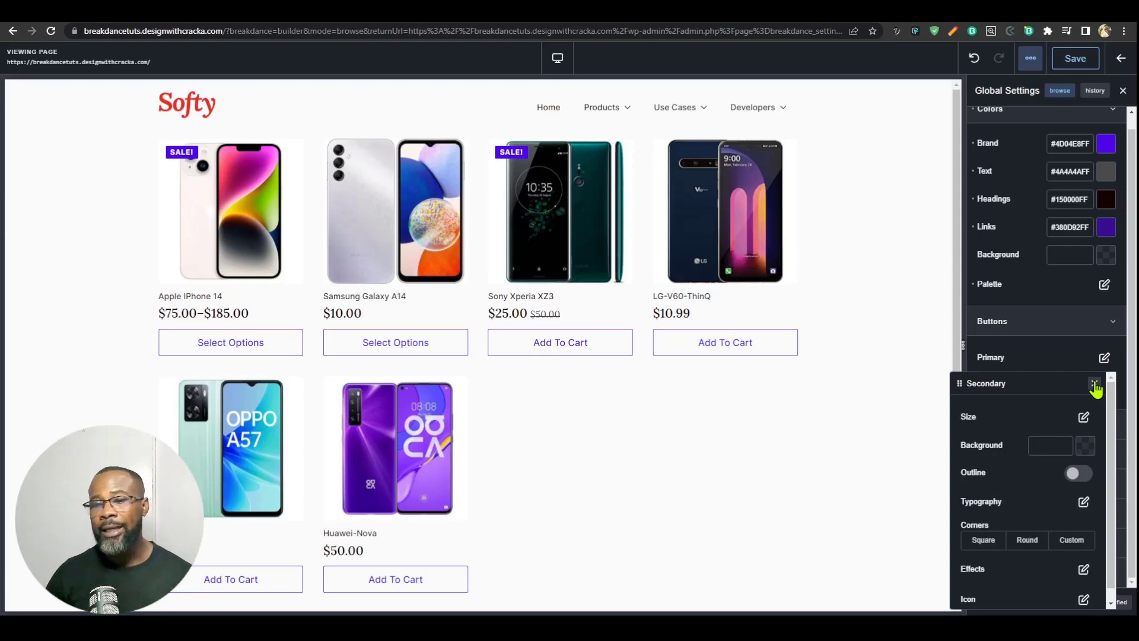
pyautogui.click(1094, 385)
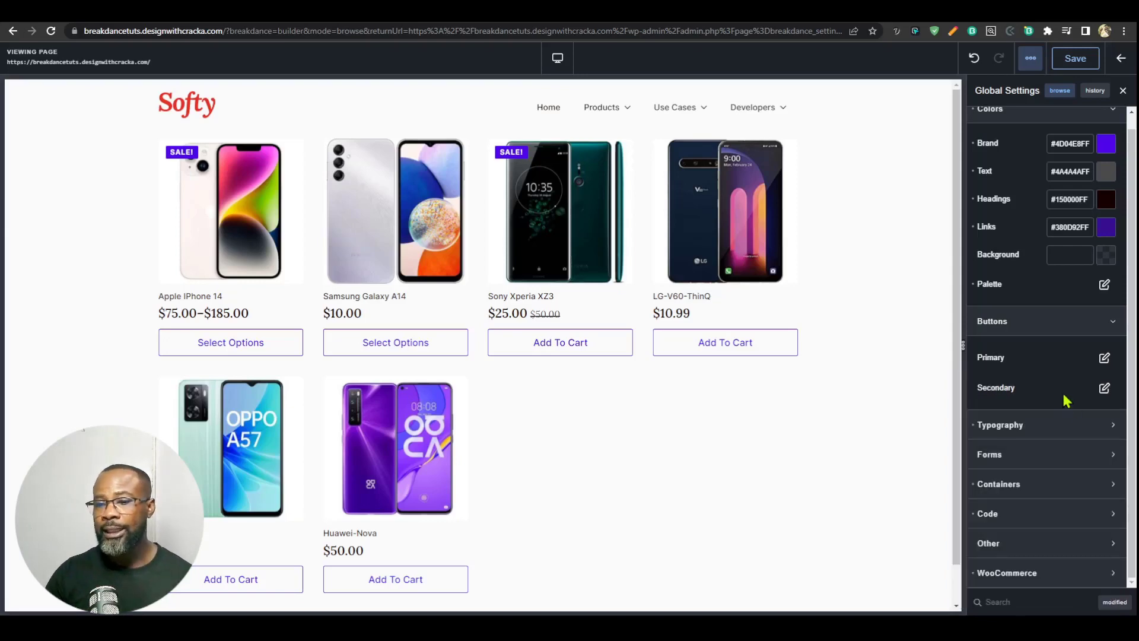
pyautogui.click(1011, 325)
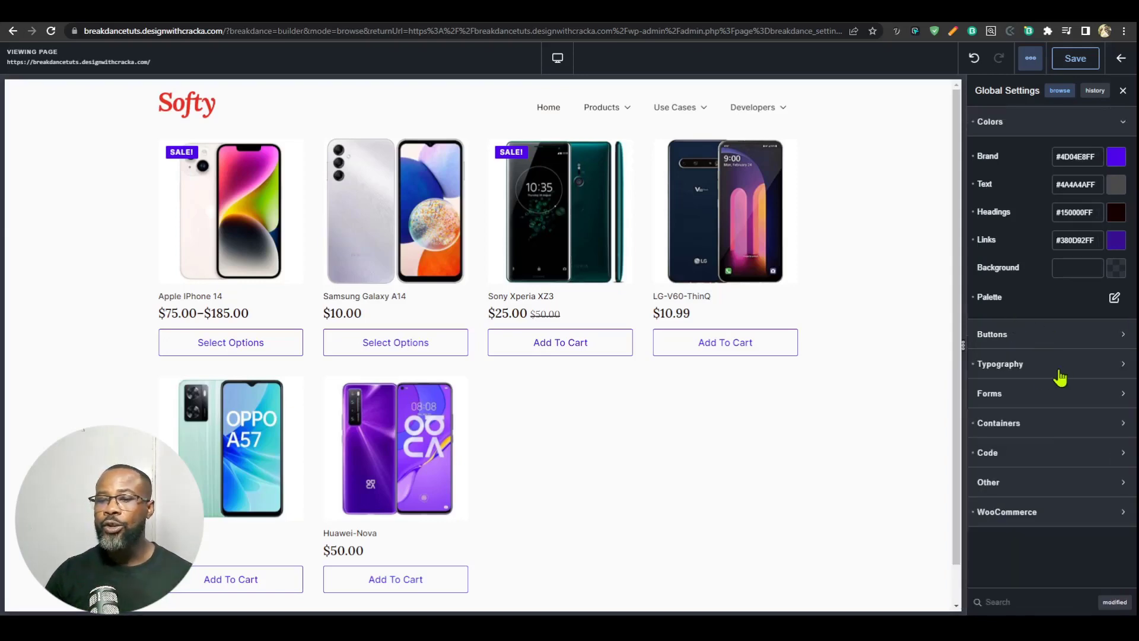
pyautogui.click(1020, 366)
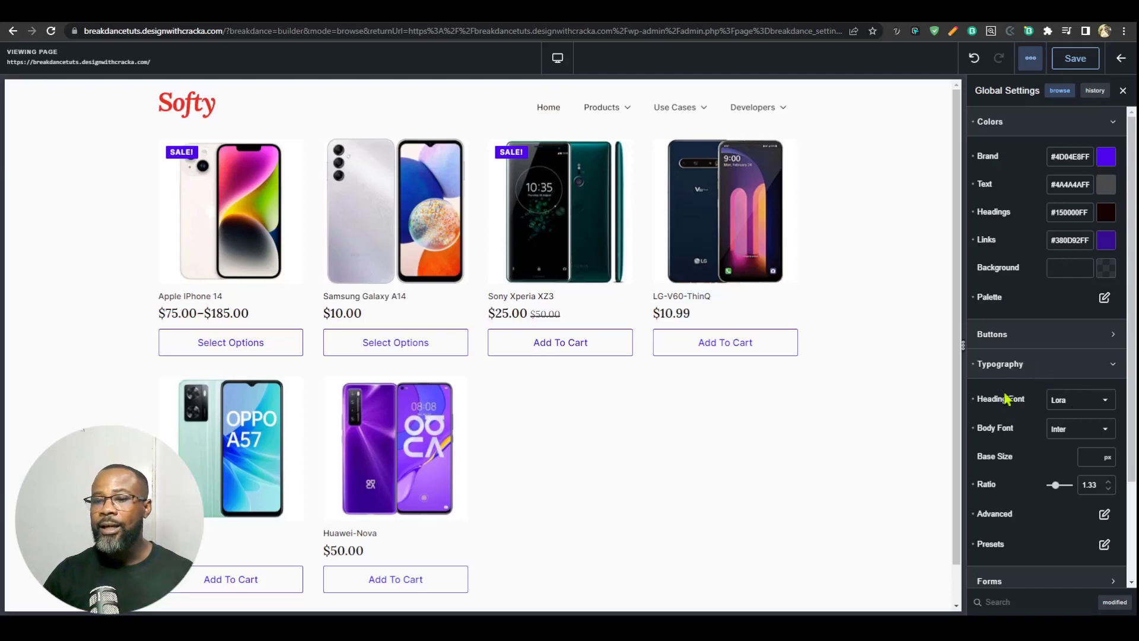
pyautogui.click(1053, 365)
# Step: Examine the global Containers settings, including the Sections options and the column gap
pyautogui.click(1055, 421)
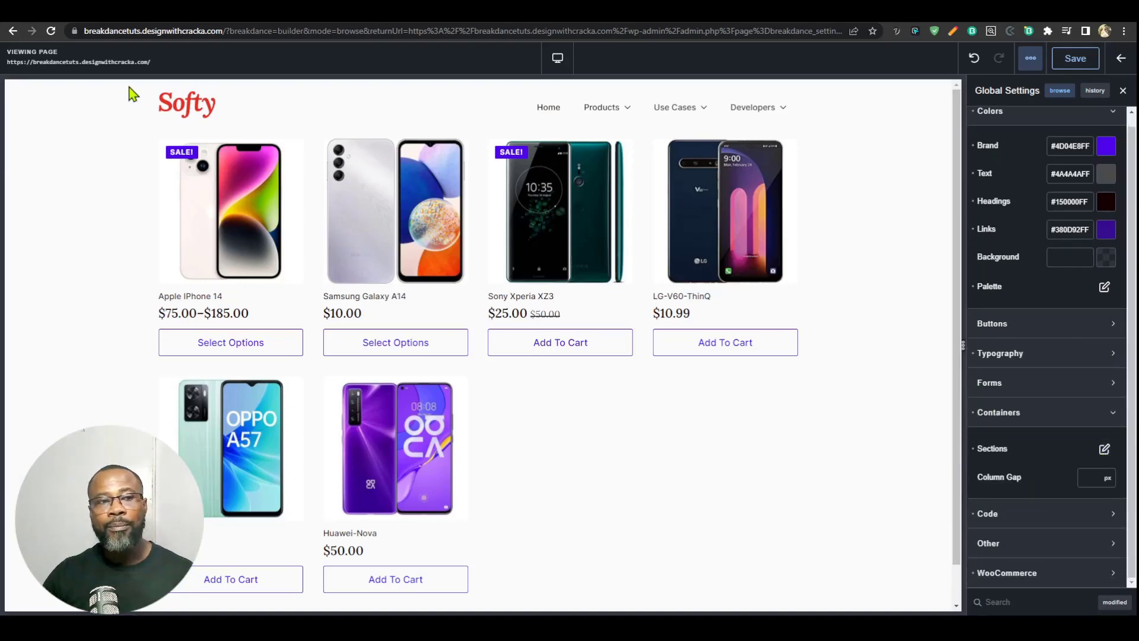
pyautogui.click(1103, 449)
pyautogui.click(1103, 451)
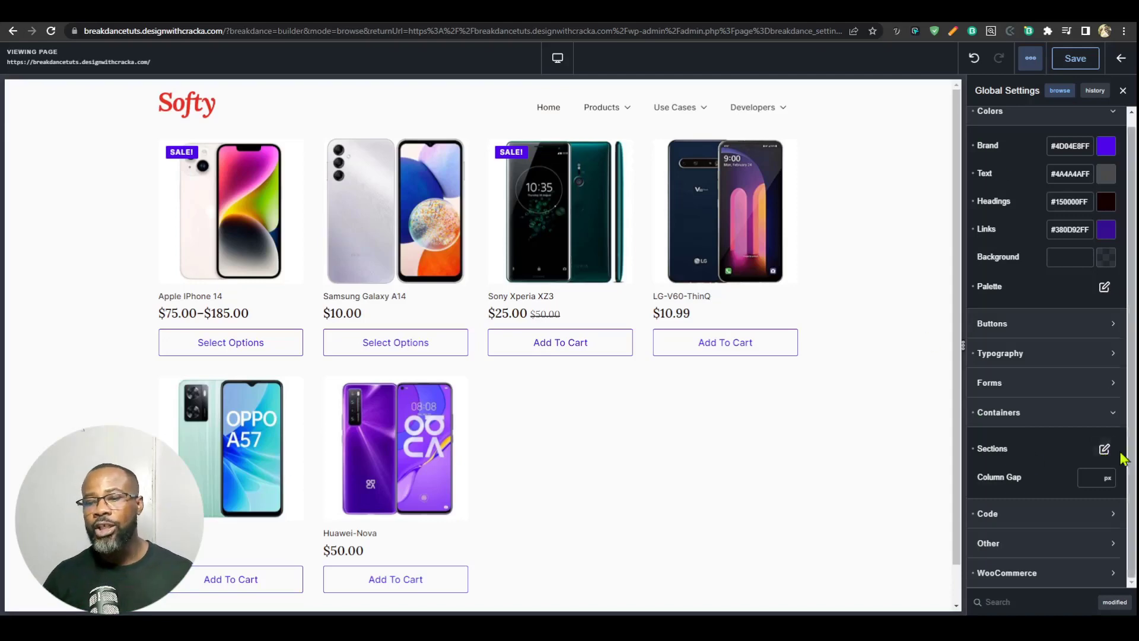
# Step: Add a colour named "Brand light" with the value #B696FF to the global colour palette
pyautogui.scroll(1, 1071, 433)
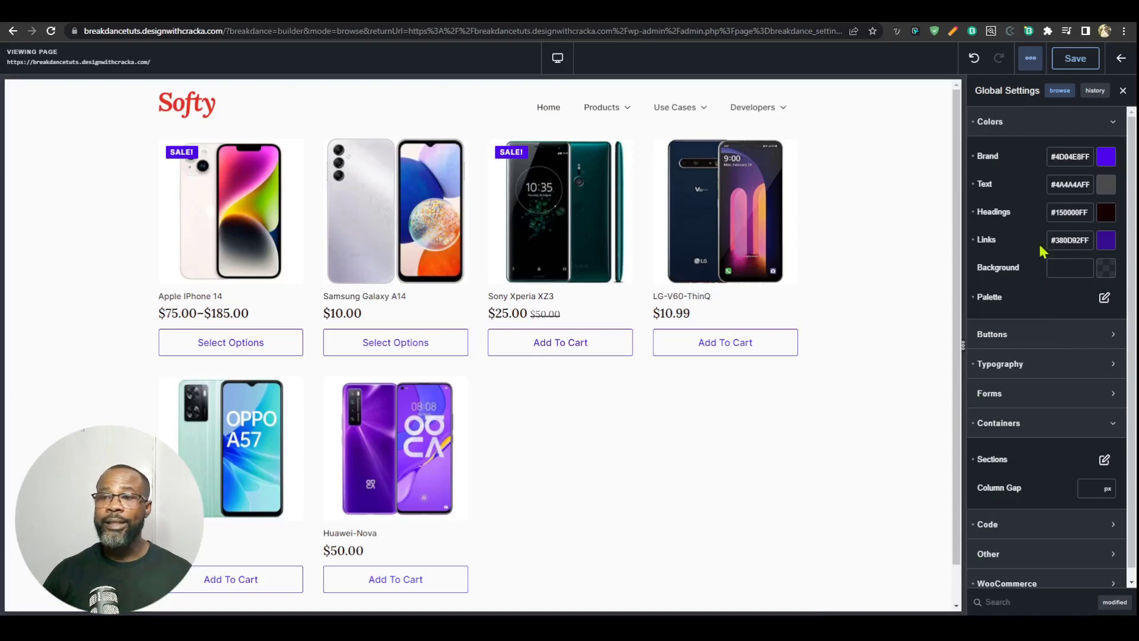
pyautogui.click(1028, 124)
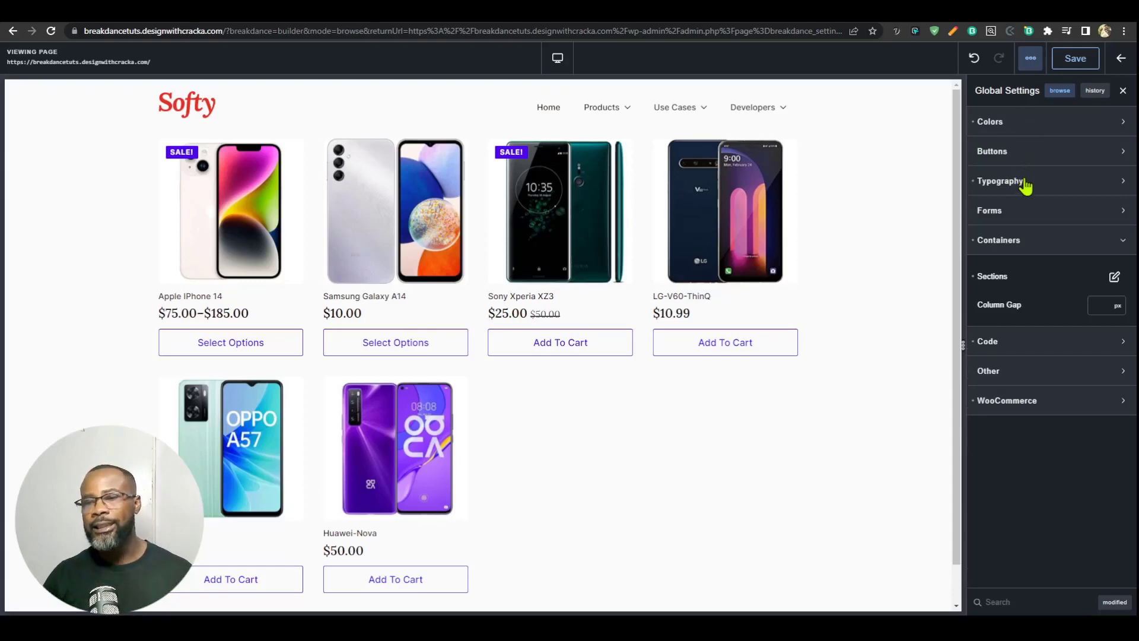
pyautogui.click(1000, 125)
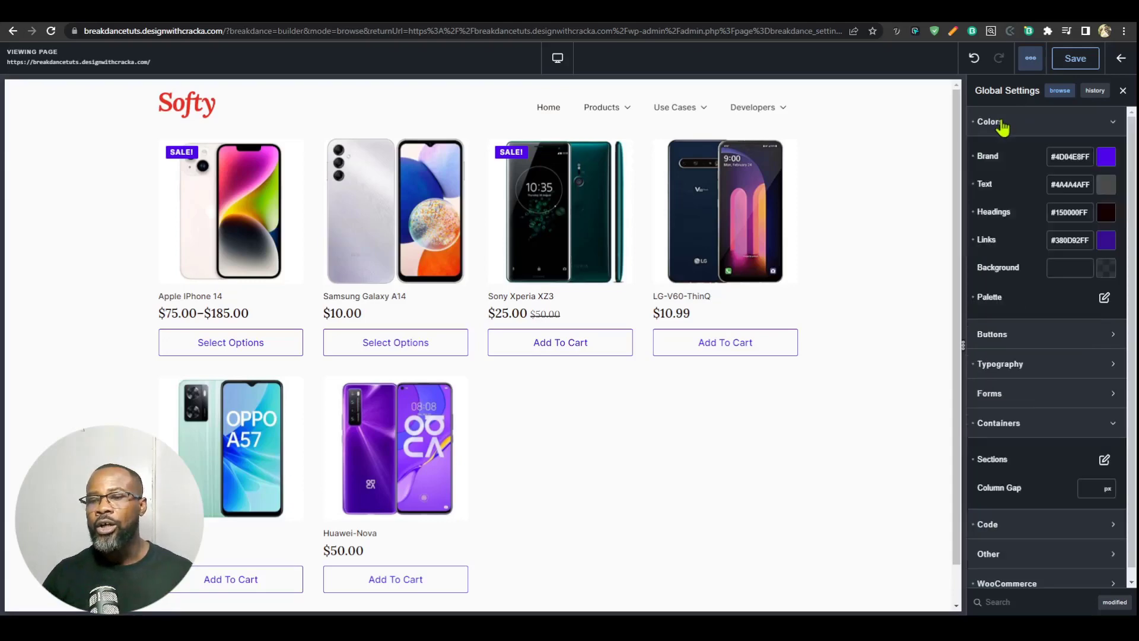
pyautogui.click(1103, 297)
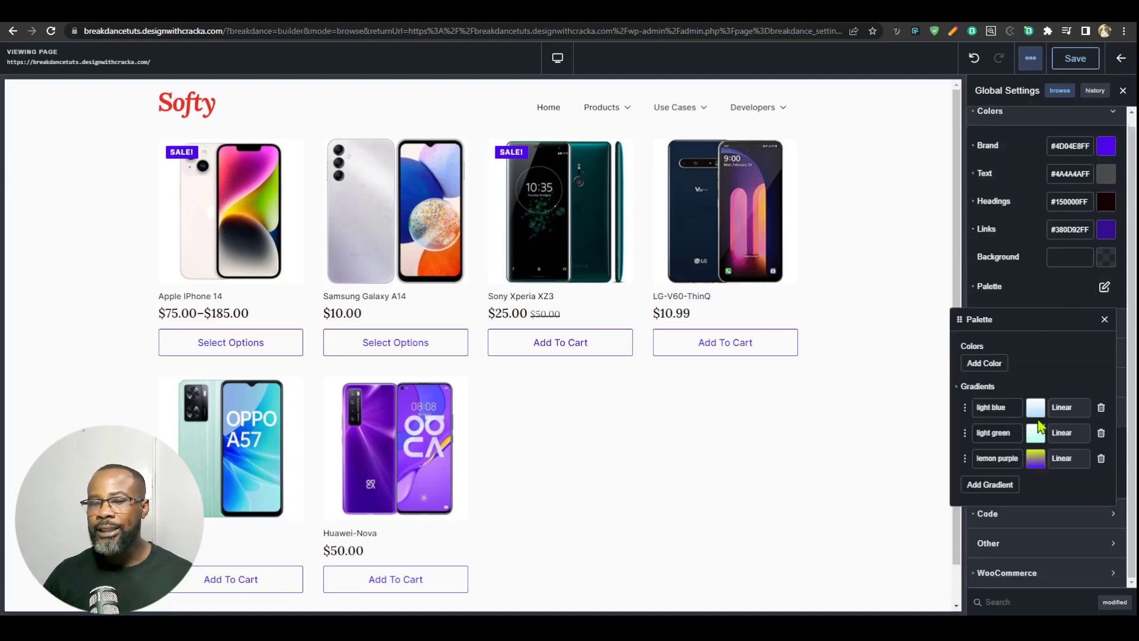
pyautogui.click(985, 364)
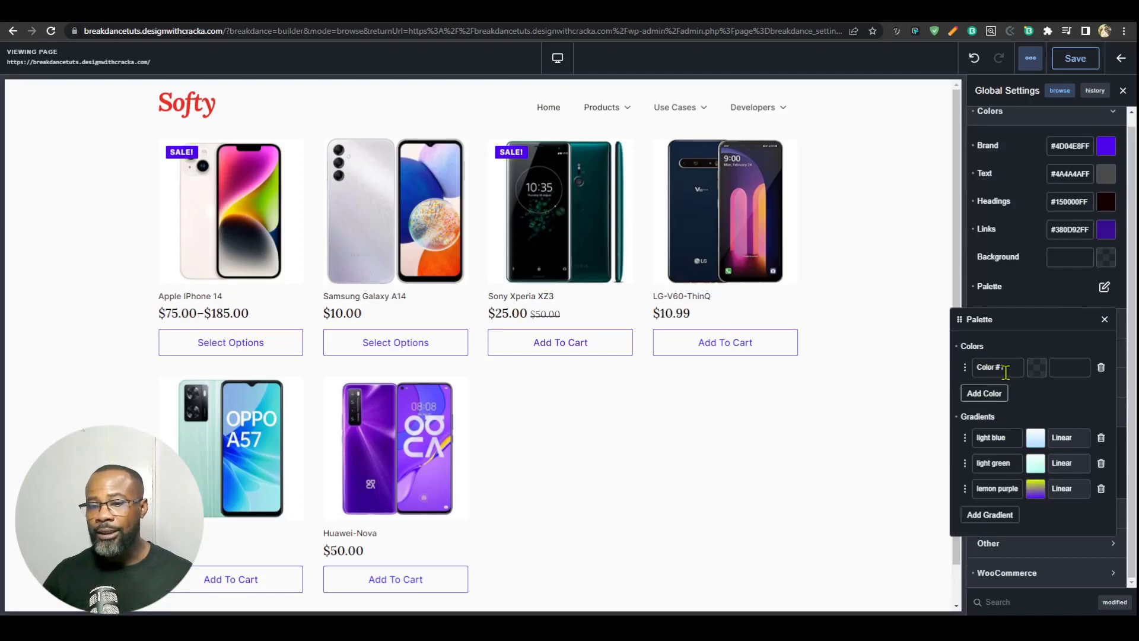
pyautogui.click(1035, 369)
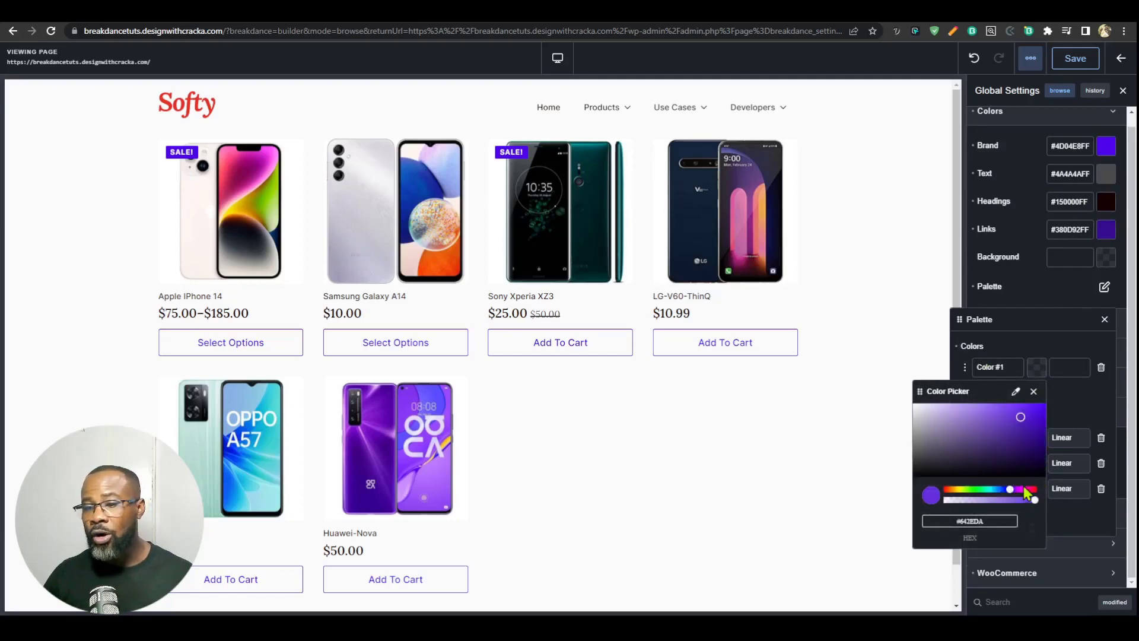
pyautogui.moveTo(999, 432); pyautogui.dragTo(968, 398)
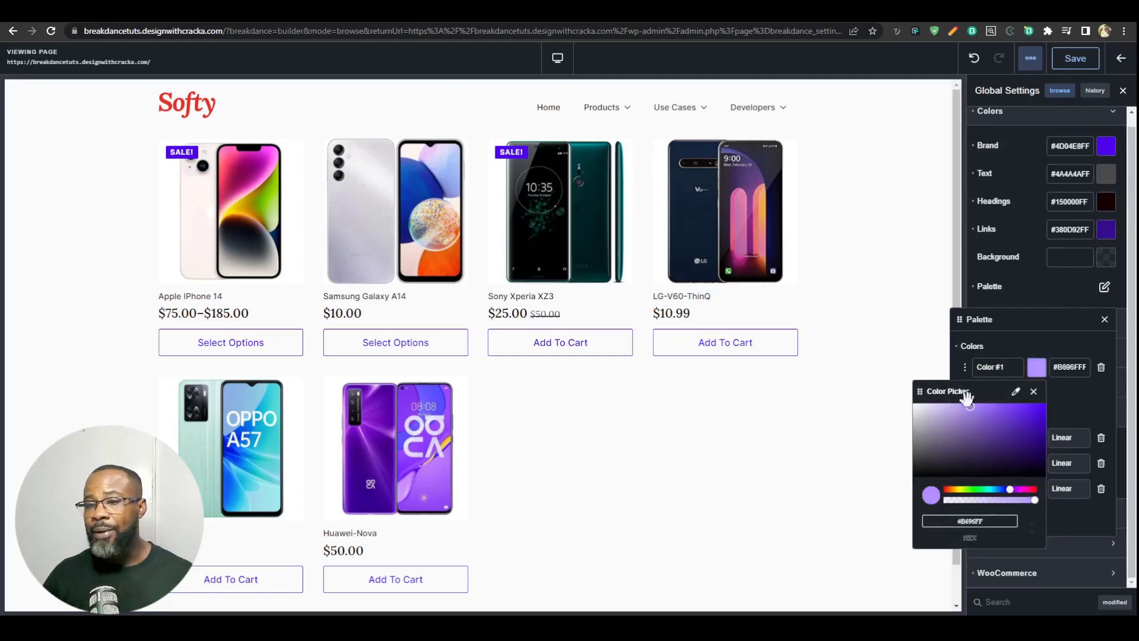
pyautogui.click(994, 369)
pyautogui.tripleClick(1005, 369)
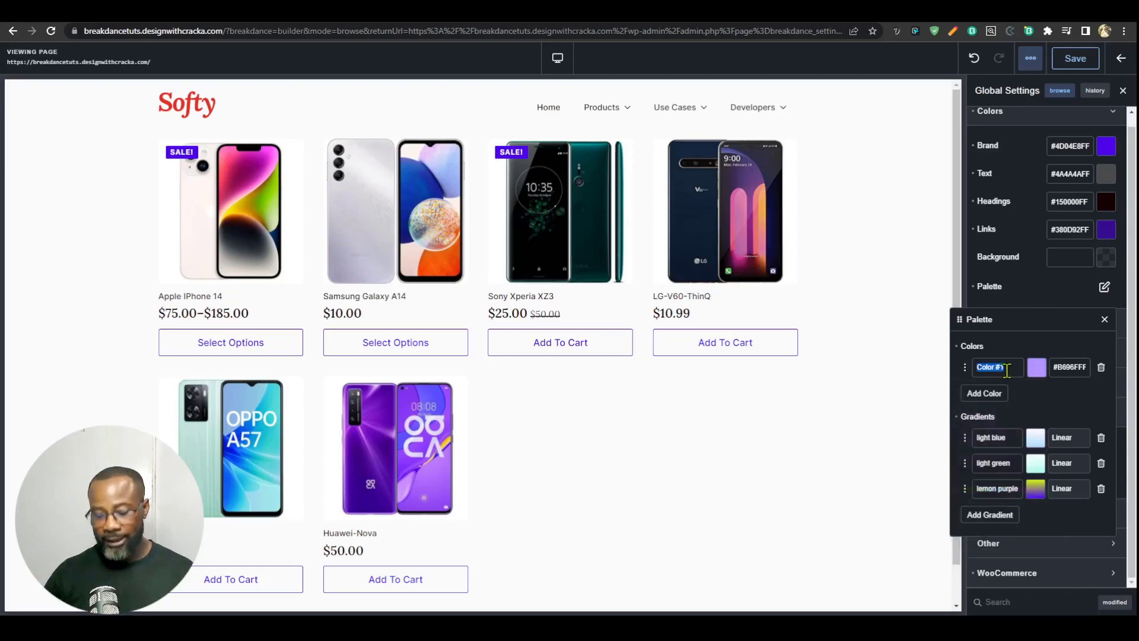
pyautogui.write('Brand light')
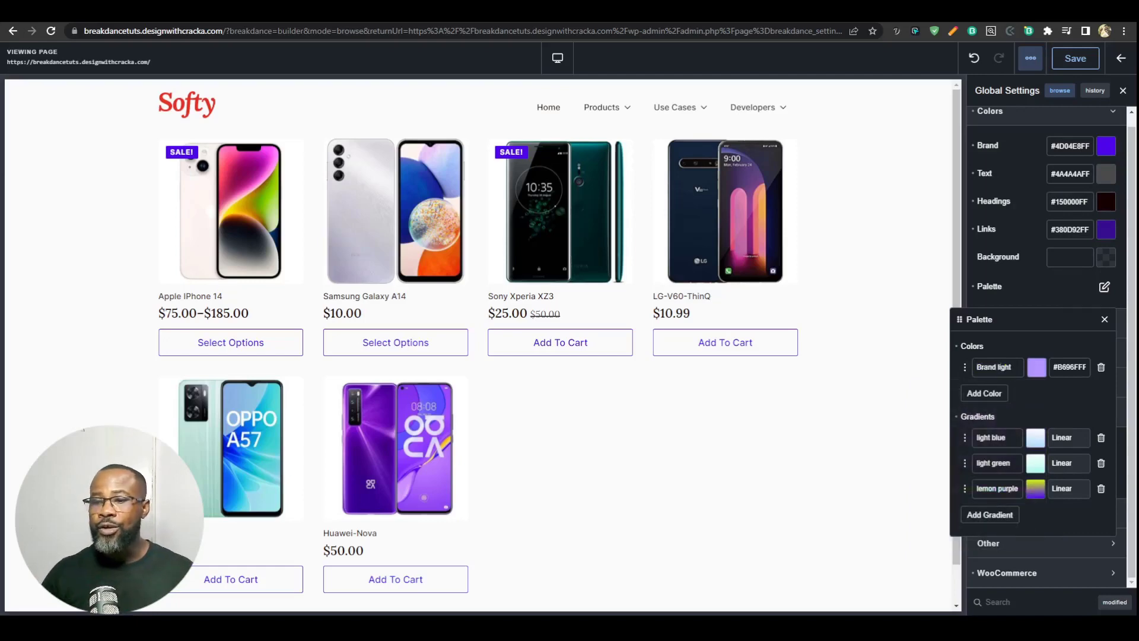
# Step: Add a second palette colour named "Brand dark" with the value #1C015A
pyautogui.click(984, 393)
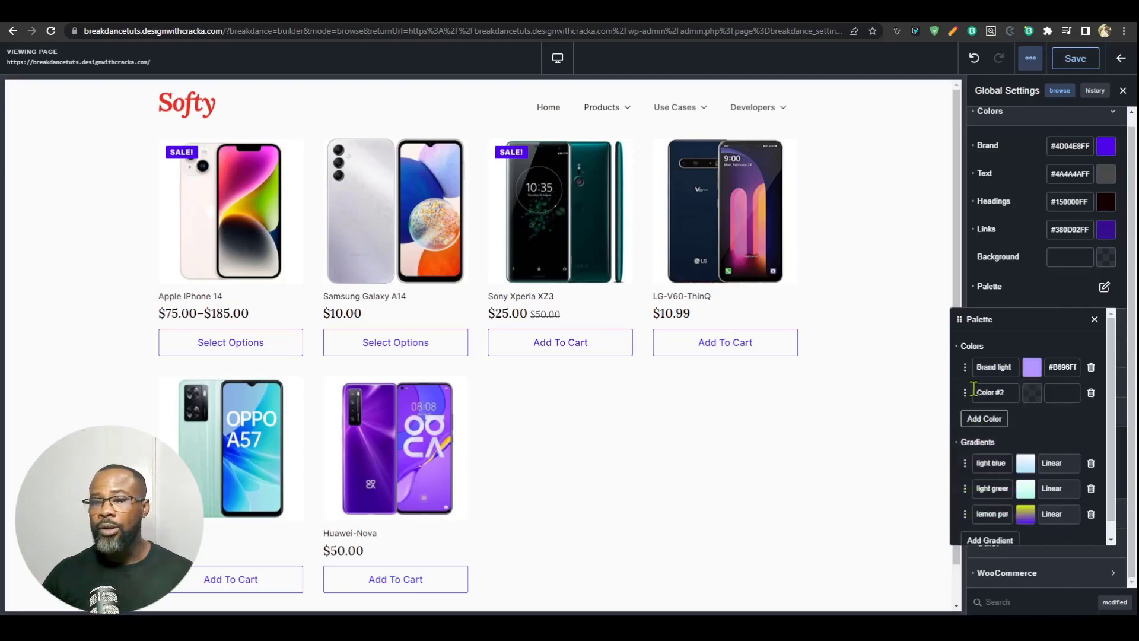
pyautogui.tripleClick(1010, 393)
pyautogui.write('Bran')
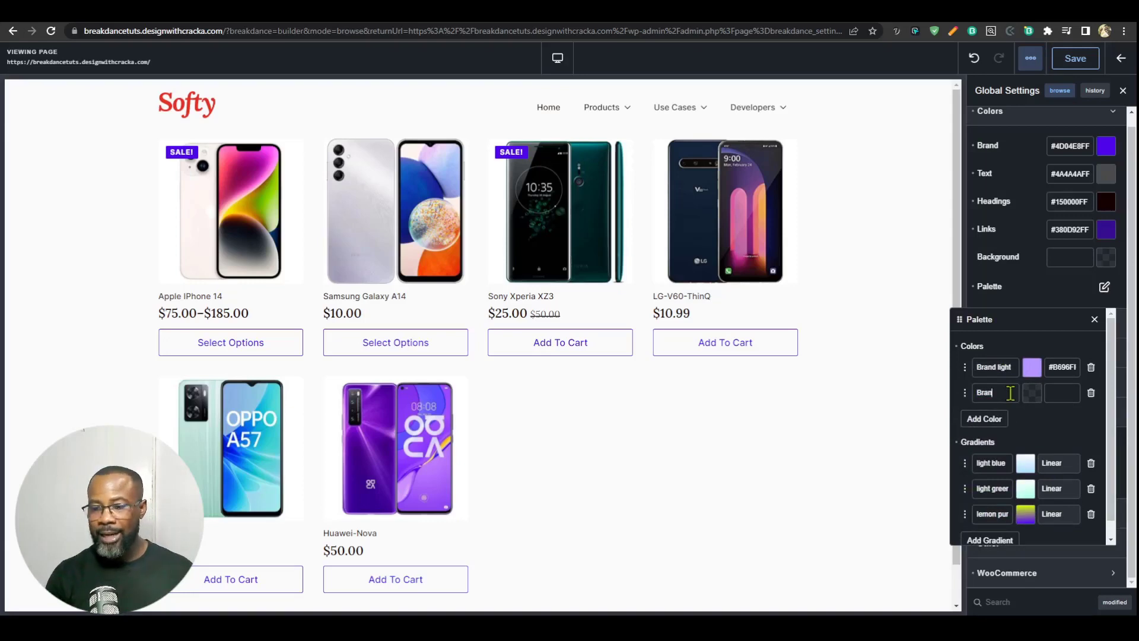
pyautogui.write('d dark')
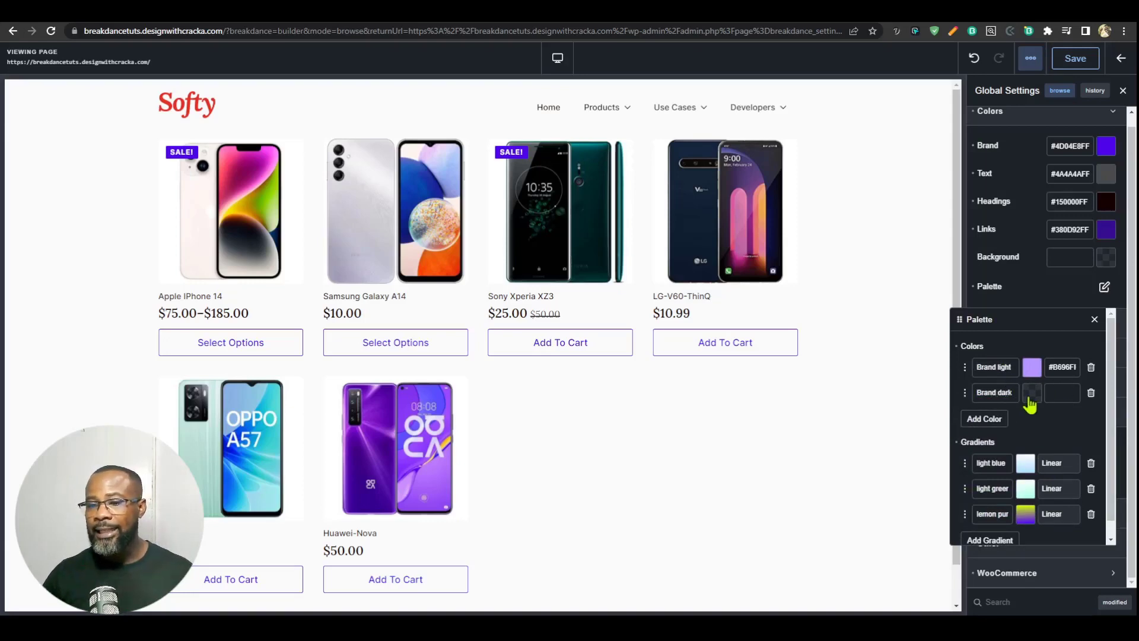
pyautogui.click(1032, 393)
pyautogui.click(1037, 467)
pyautogui.moveTo(1037, 468); pyautogui.dragTo(1039, 479)
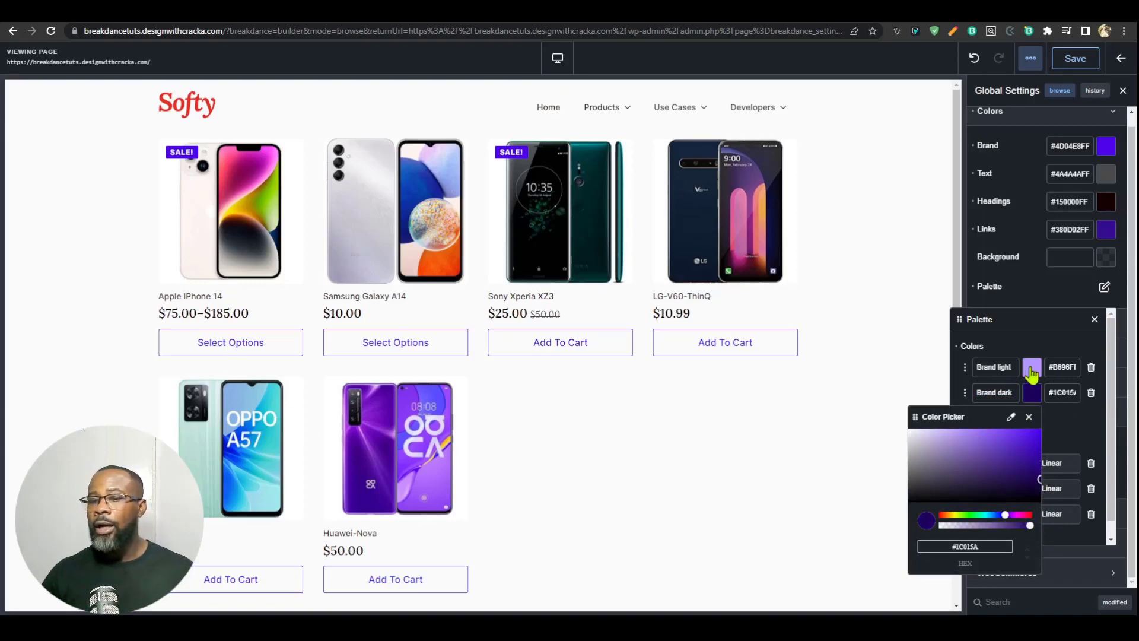
pyautogui.click(1032, 319)
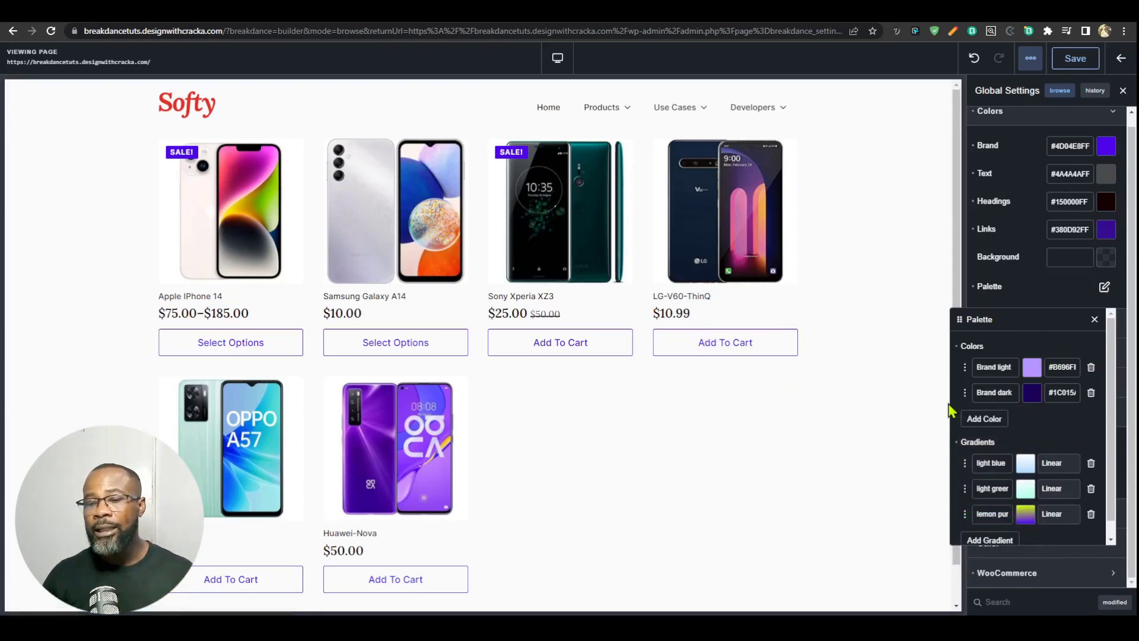
# Step: Add a linear gradient to the palette, move its end stop inward and colour that stop #CCFF00 at 85% opacity
pyautogui.scroll(-1, 973, 457)
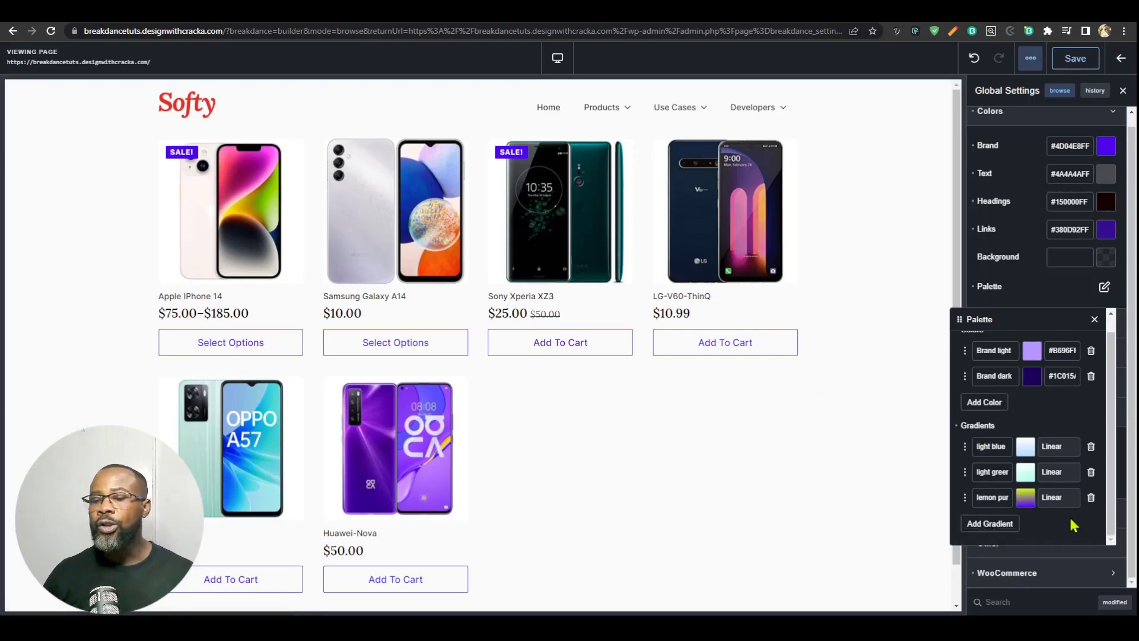
pyautogui.click(998, 524)
pyautogui.click(1024, 497)
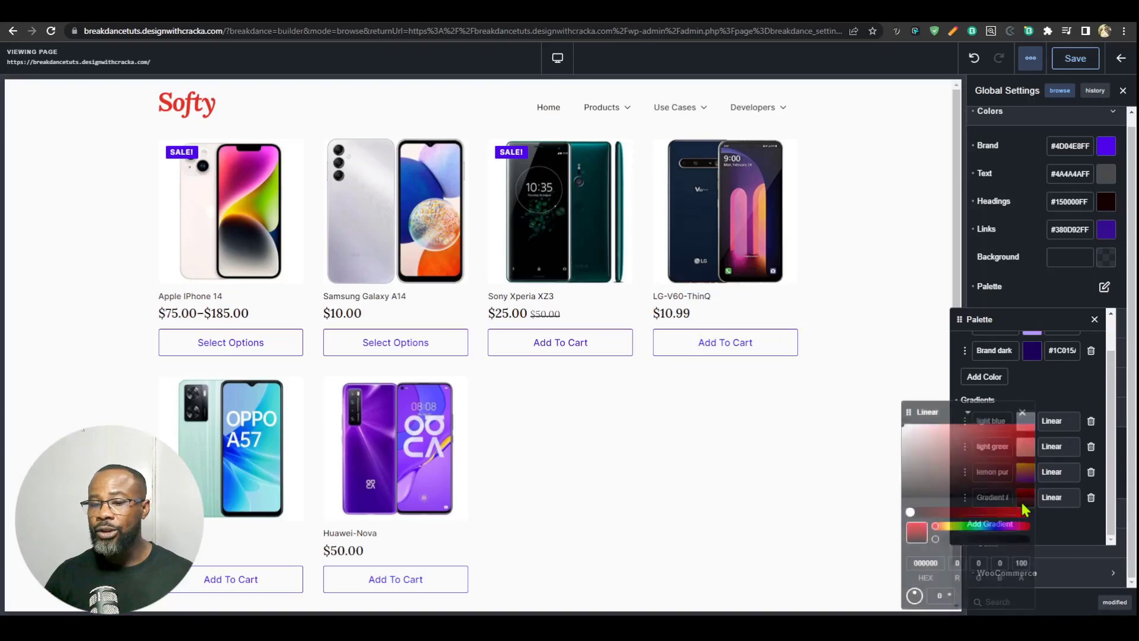
pyautogui.click(994, 511)
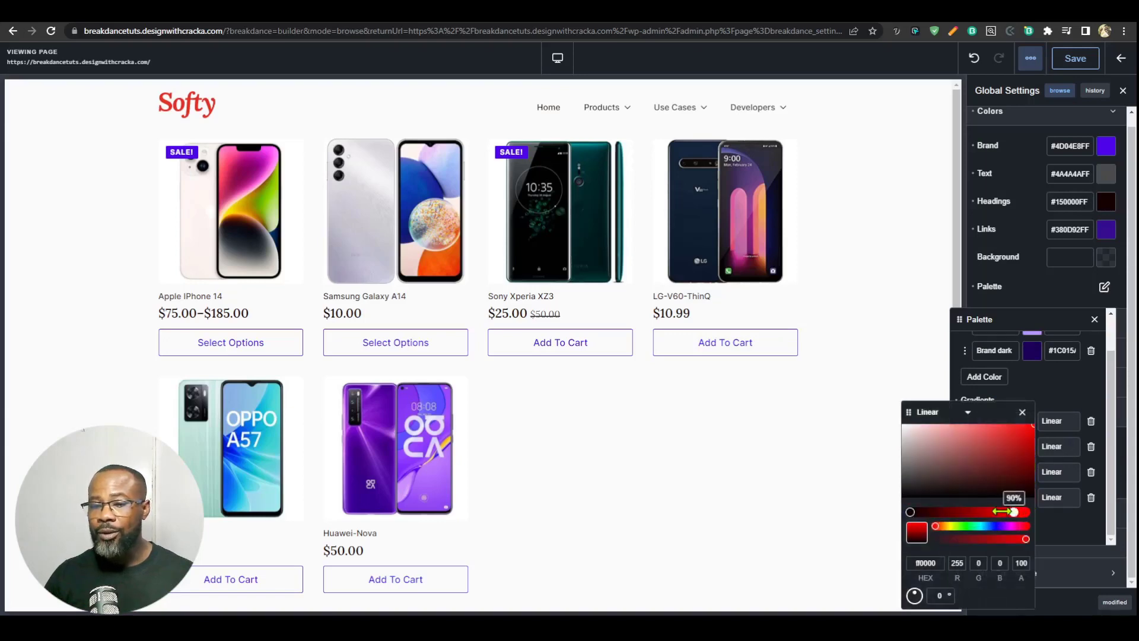
pyautogui.moveTo(936, 525); pyautogui.dragTo(952, 526)
pyautogui.moveTo(1026, 540); pyautogui.dragTo(1010, 546)
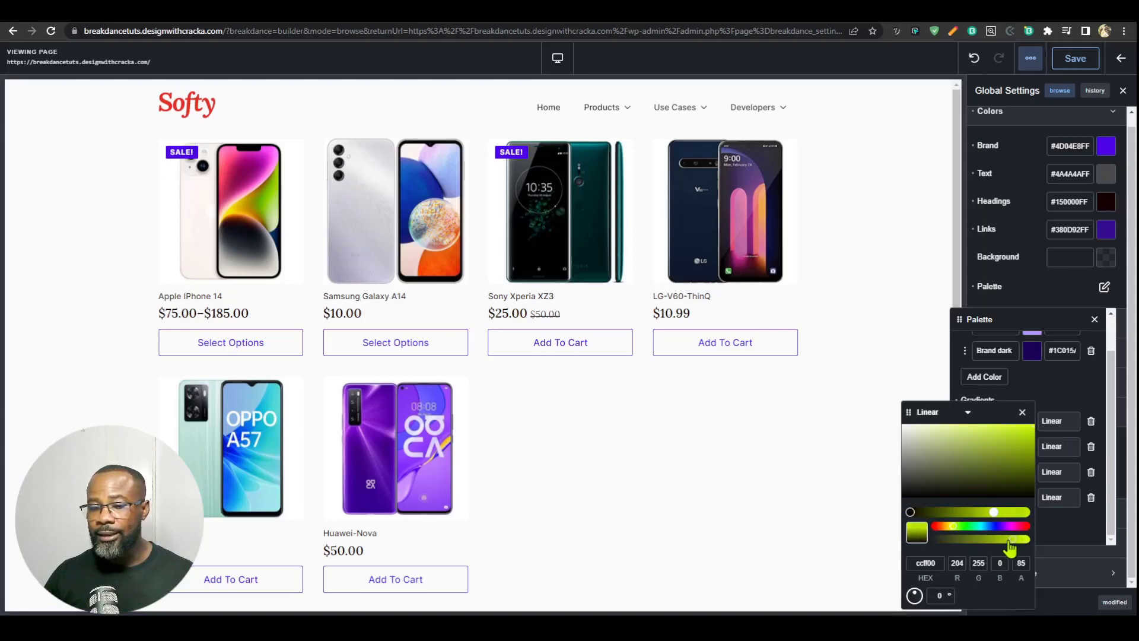
# Step: Give the new gradient a coloured middle stop, set its first stop to #07BF32 and shift its last stop's hue to pink
pyautogui.moveTo(909, 511); pyautogui.dragTo(968, 511)
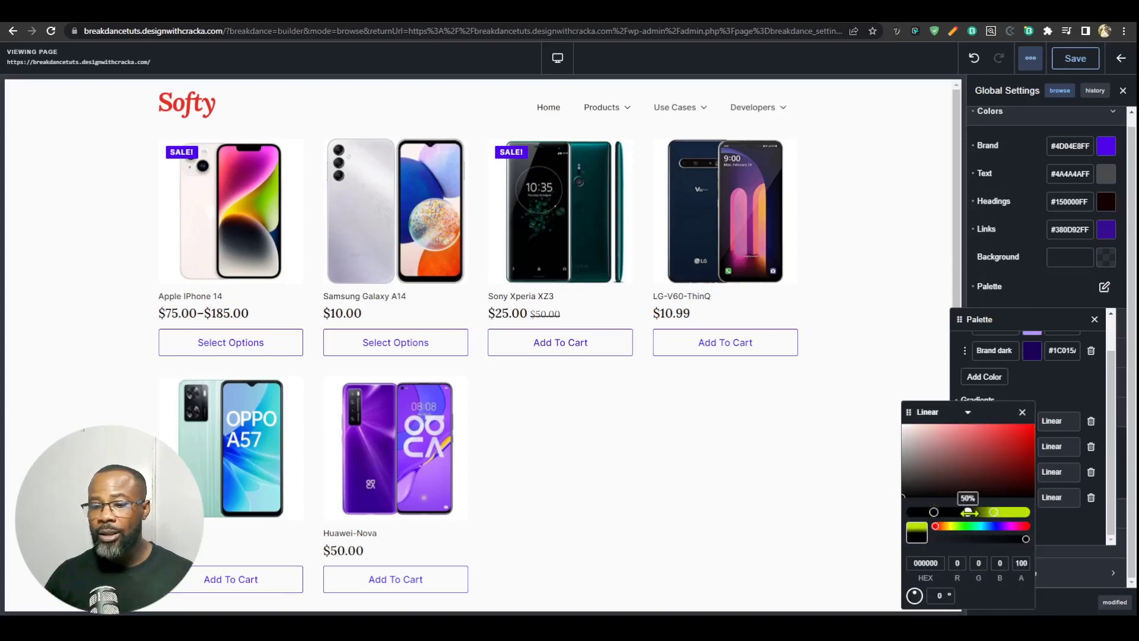
pyautogui.click(964, 453)
pyautogui.click(933, 512)
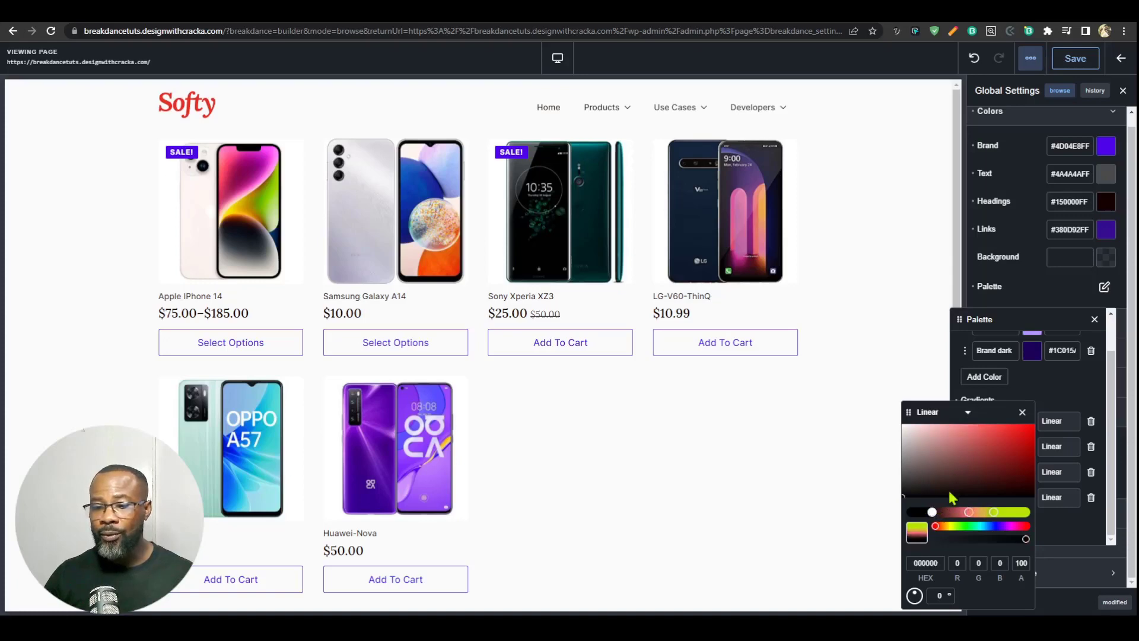
pyautogui.moveTo(952, 497); pyautogui.dragTo(1025, 479)
pyautogui.moveTo(976, 526); pyautogui.dragTo(969, 526)
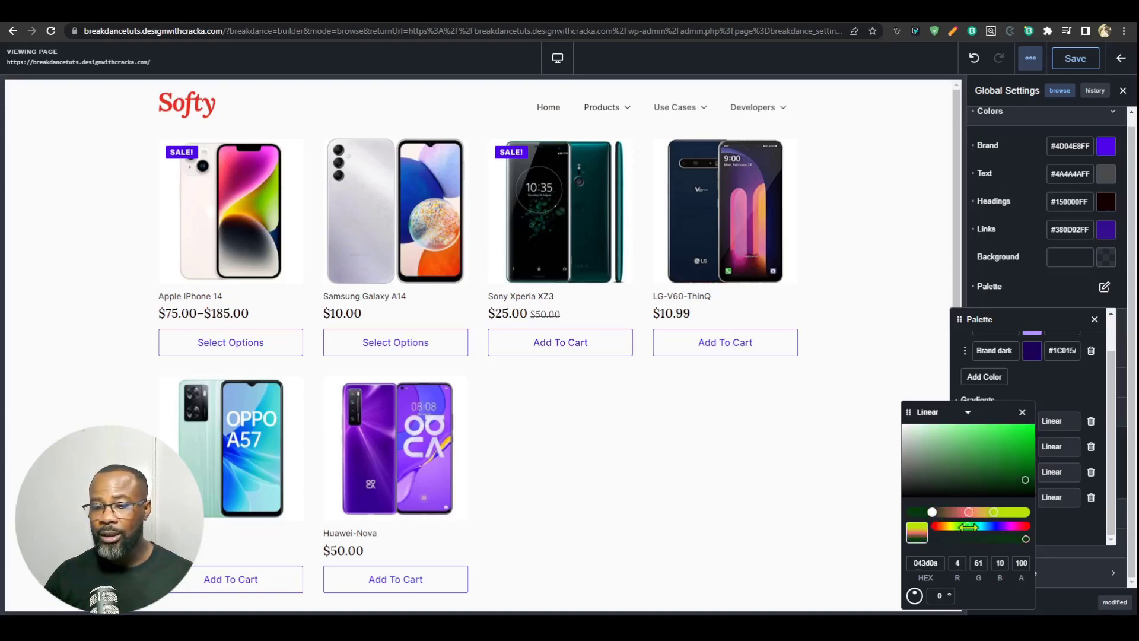
pyautogui.moveTo(1024, 479); pyautogui.dragTo(1029, 442)
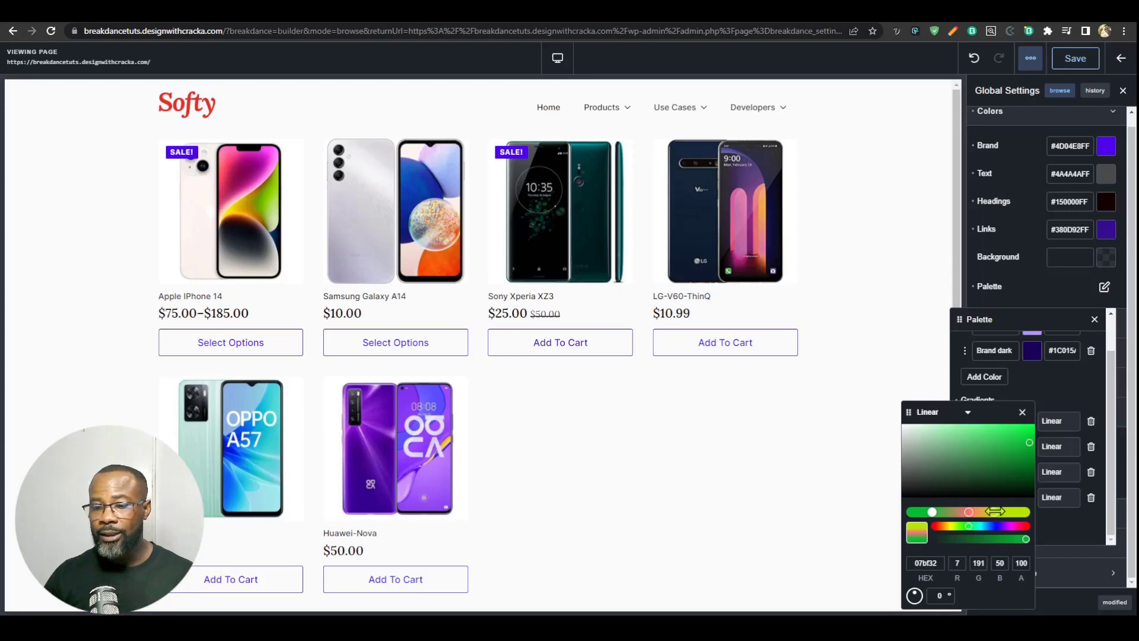
pyautogui.click(995, 511)
pyautogui.moveTo(1012, 525); pyautogui.dragTo(1013, 526)
pyautogui.click(1036, 511)
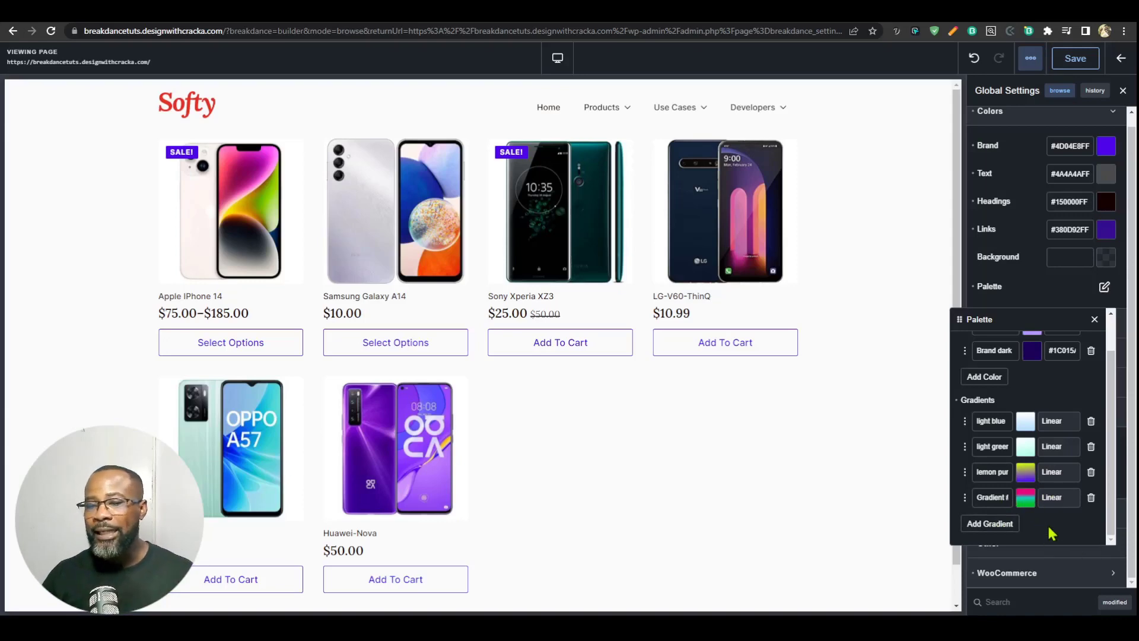
# Step: Close the palette and review the global Typography settings, including the list of typography presets
pyautogui.click(1094, 320)
pyautogui.click(1001, 356)
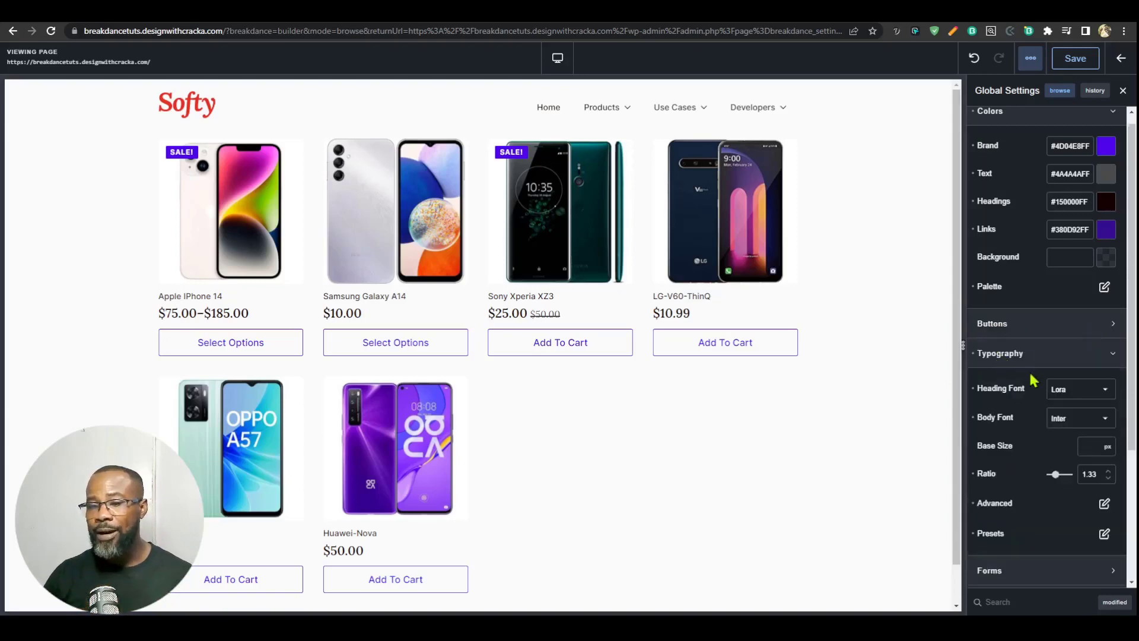
pyautogui.scroll(-2, 1008, 386)
pyautogui.scroll(-1, 1005, 379)
pyautogui.click(1104, 356)
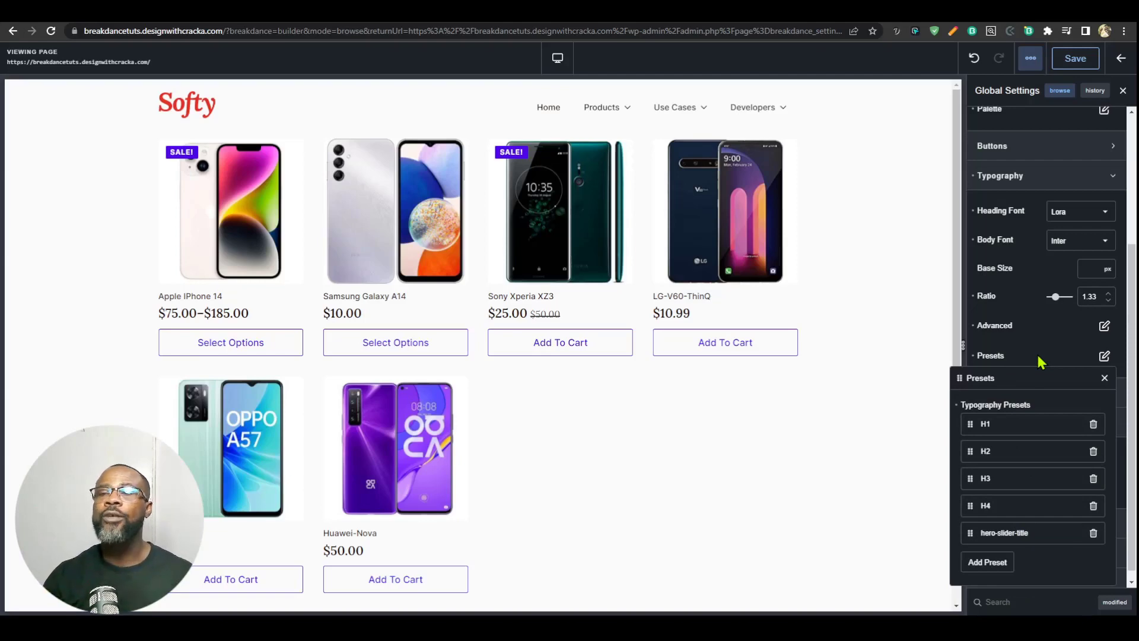
pyautogui.click(1061, 356)
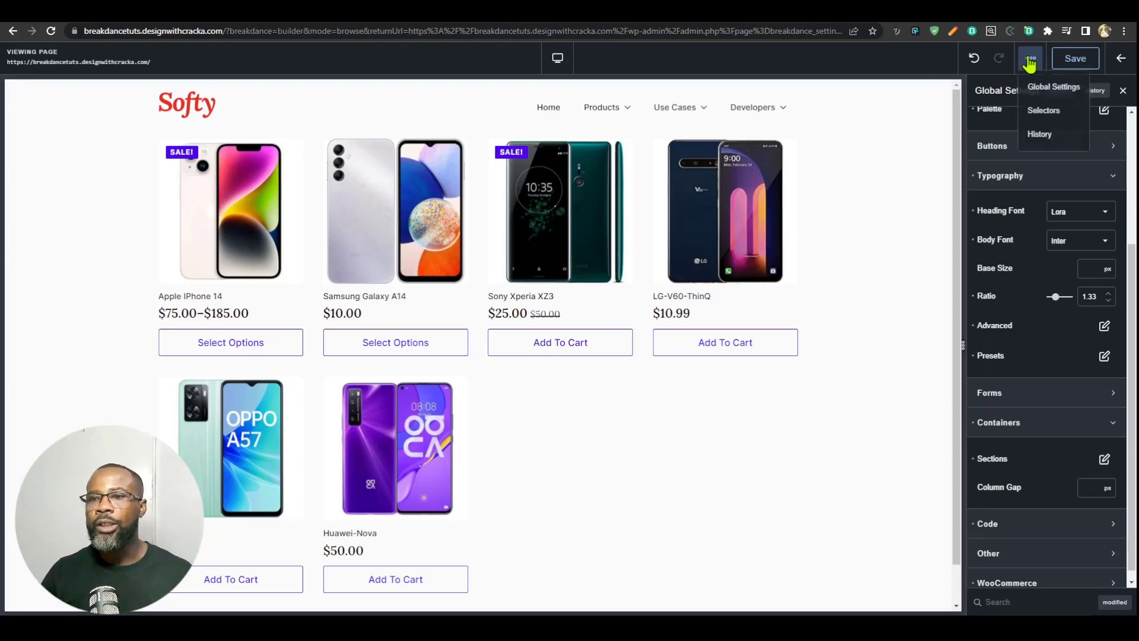
# Step: Leave the global styles editor and open the Sample Page published 2017/03/09 for editing in Breakdance
pyautogui.click(1121, 60)
pyautogui.click(617, 390)
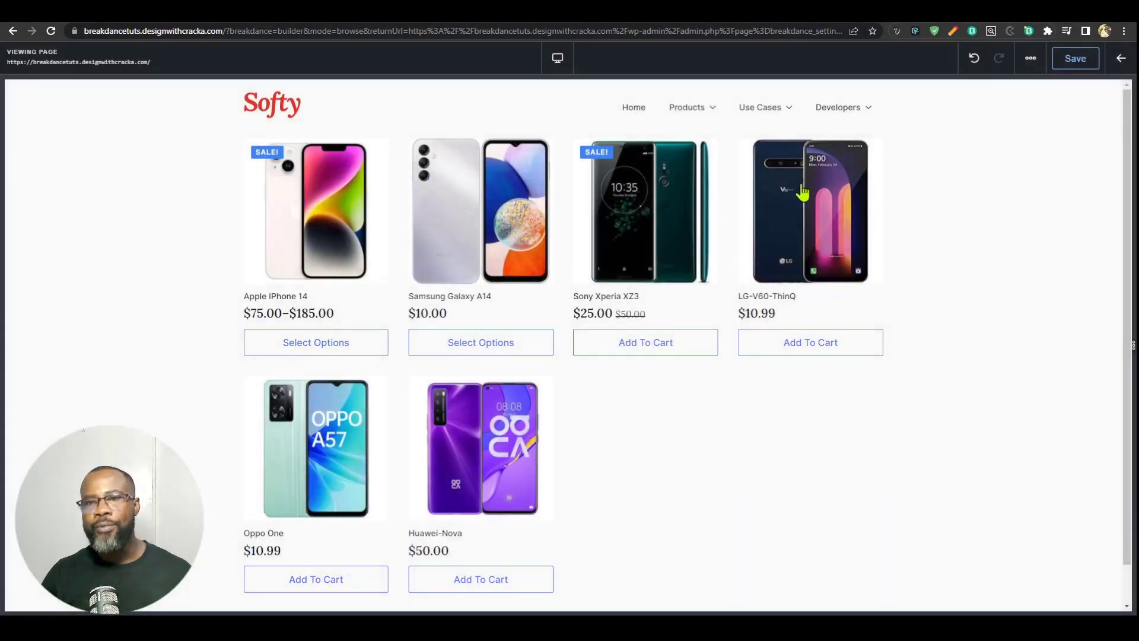
pyautogui.moveTo(43, 147)
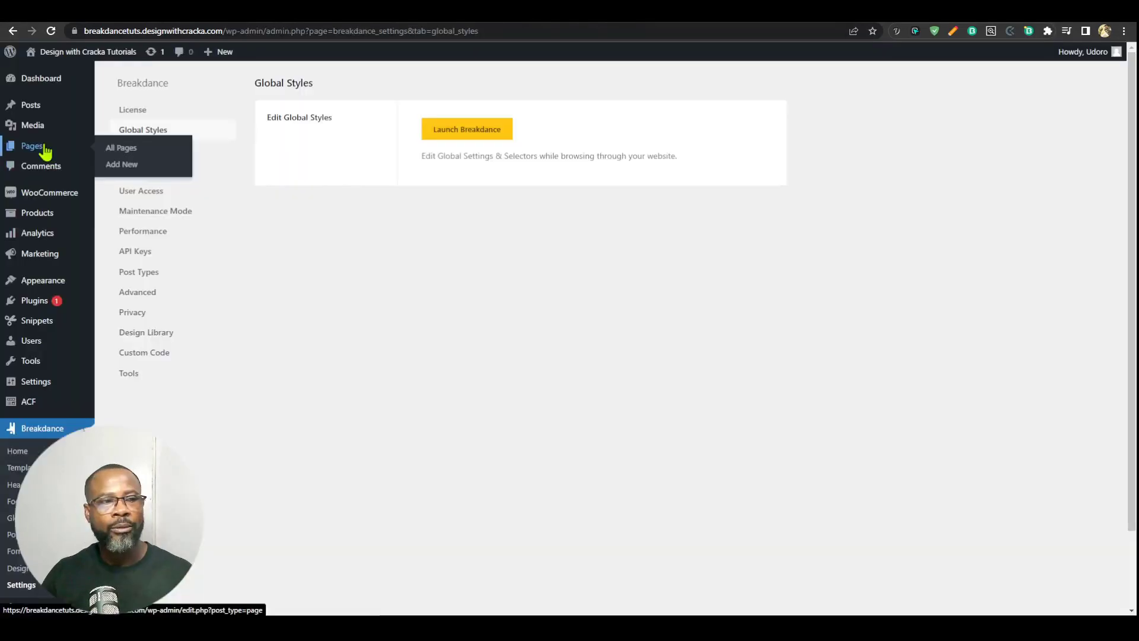
pyautogui.click(116, 149)
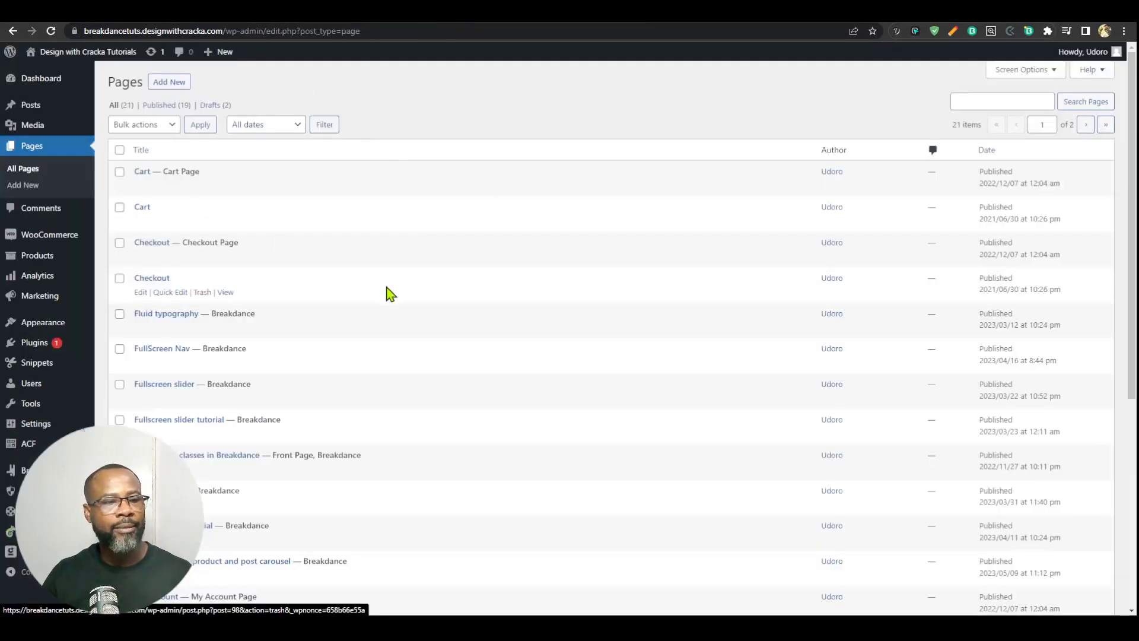
pyautogui.scroll(-6, 389, 292)
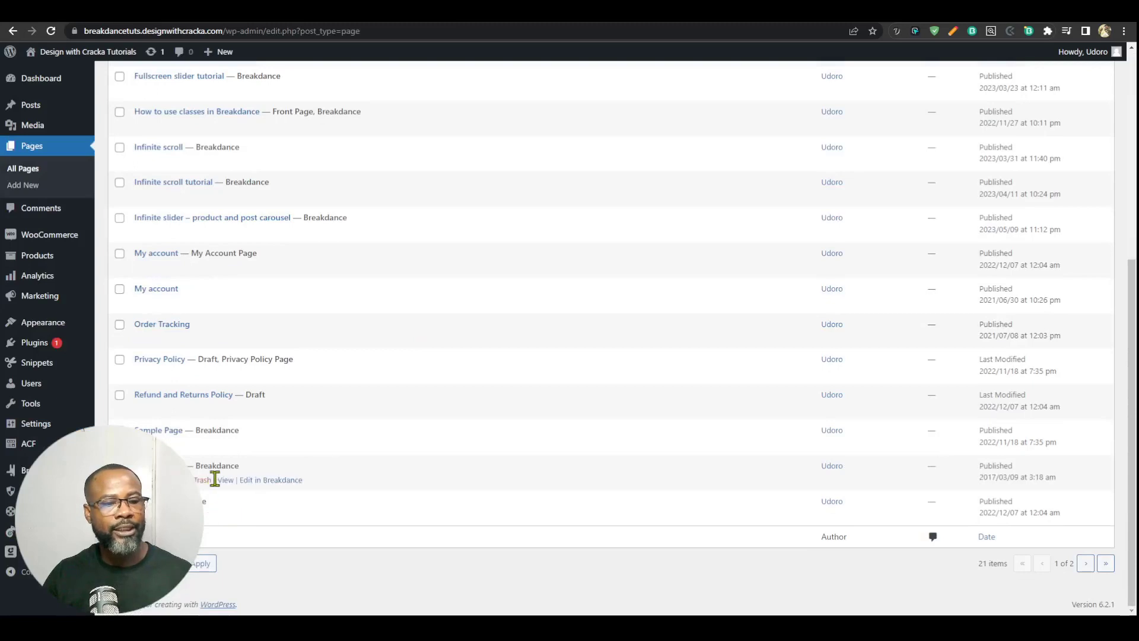
pyautogui.click(273, 482)
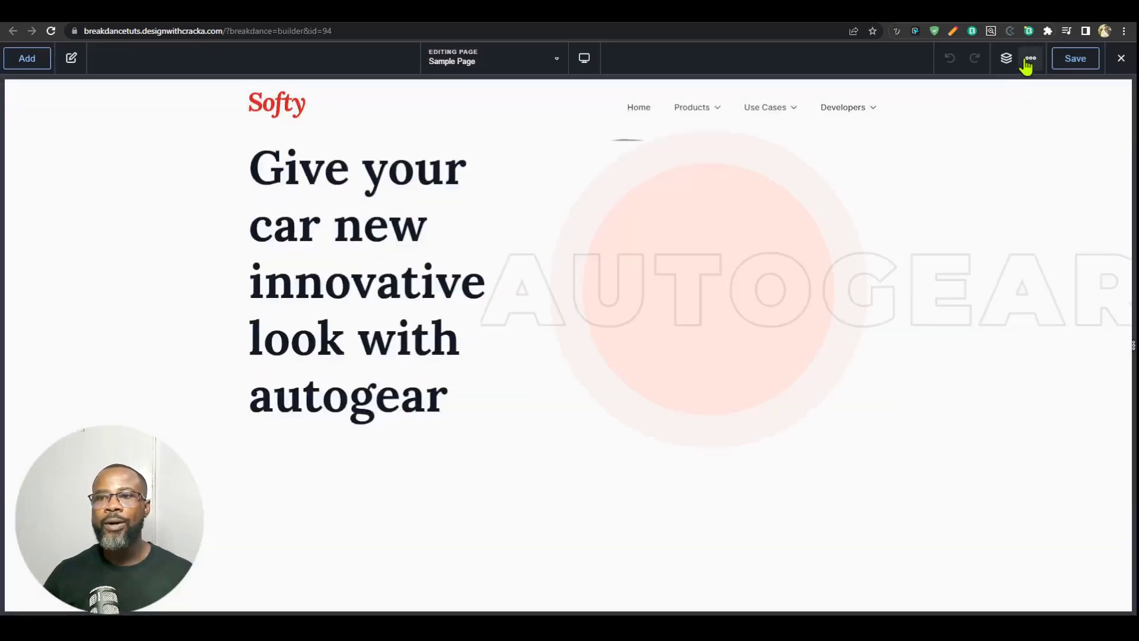
# Step: Add a custom font family named Poppins in the builder preferences and close the preferences without saving the fonts
pyautogui.click(1027, 60)
pyautogui.click(1049, 158)
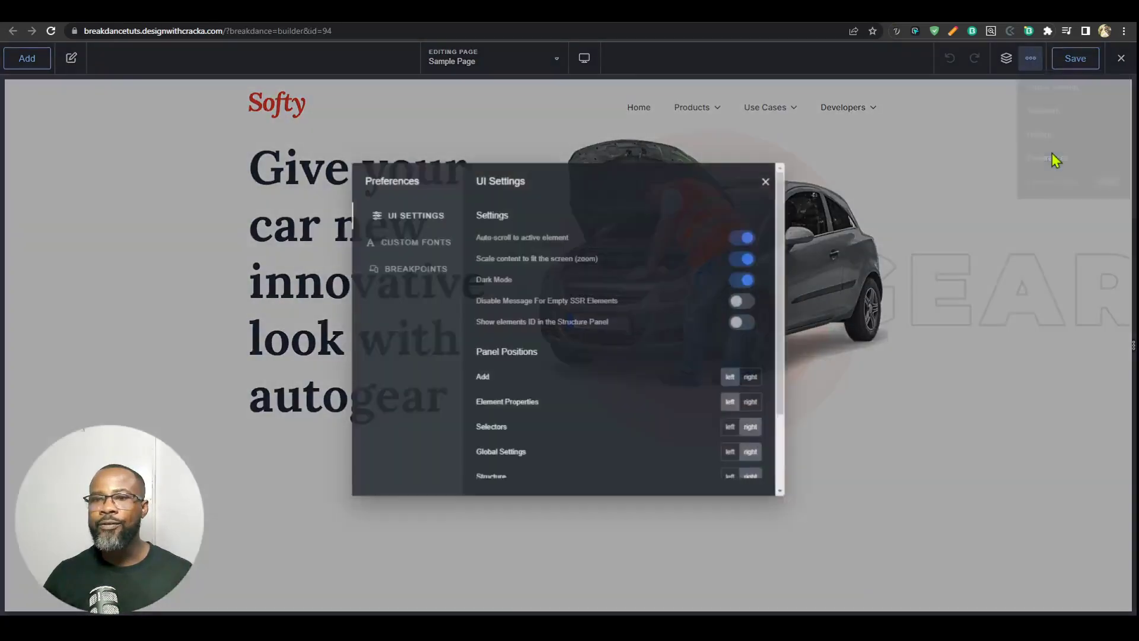
pyautogui.click(402, 240)
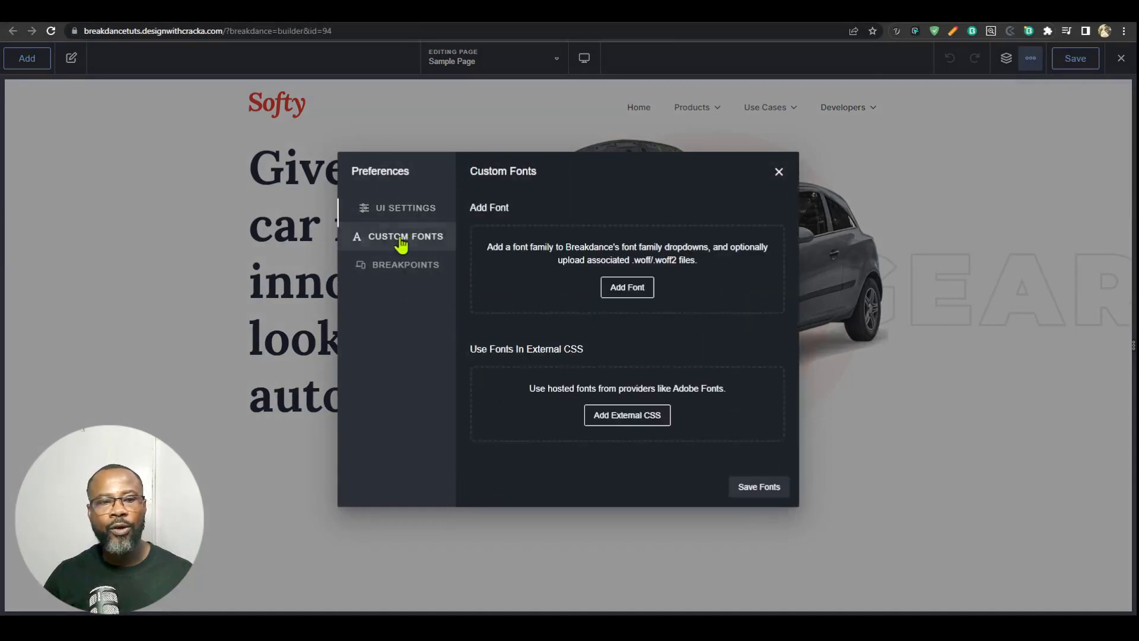
pyautogui.click(622, 290)
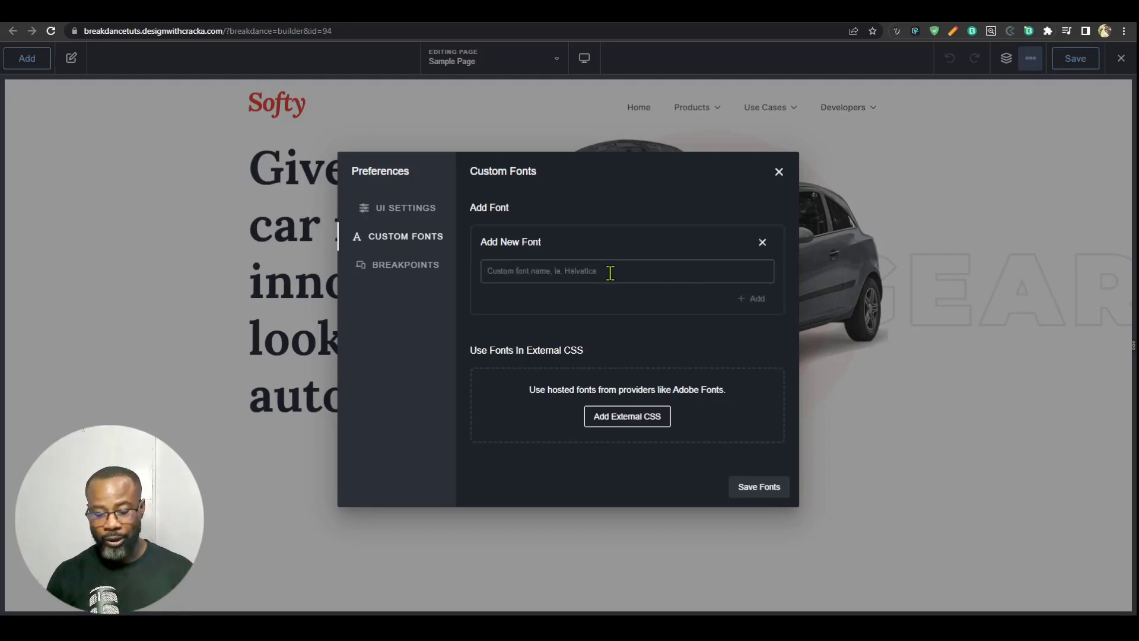
pyautogui.write('Poppins')
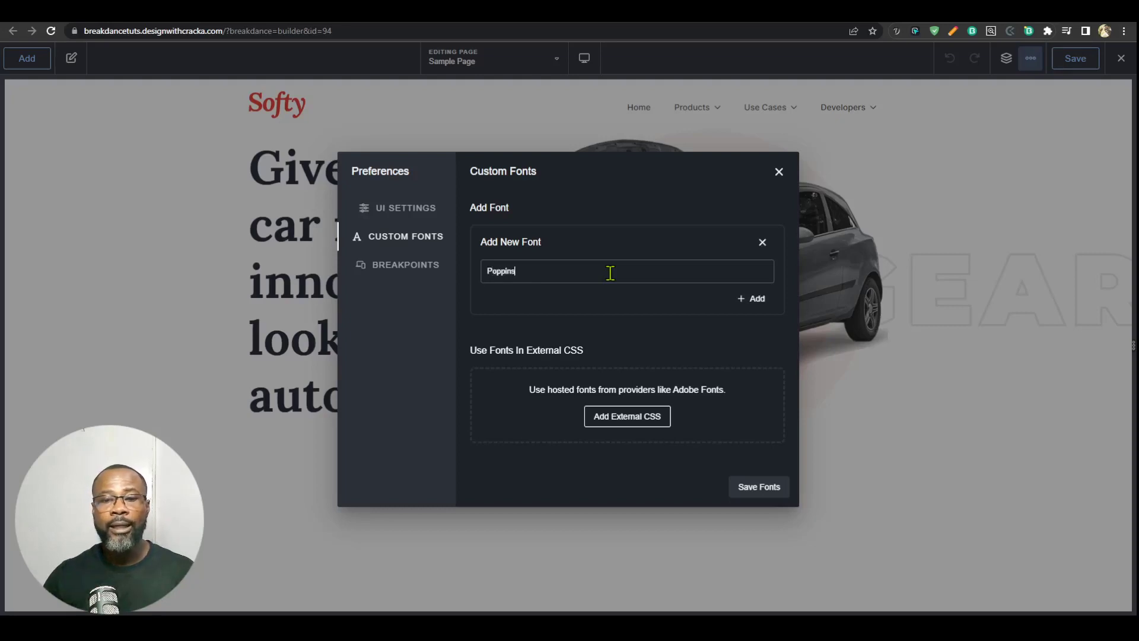
pyautogui.click(754, 298)
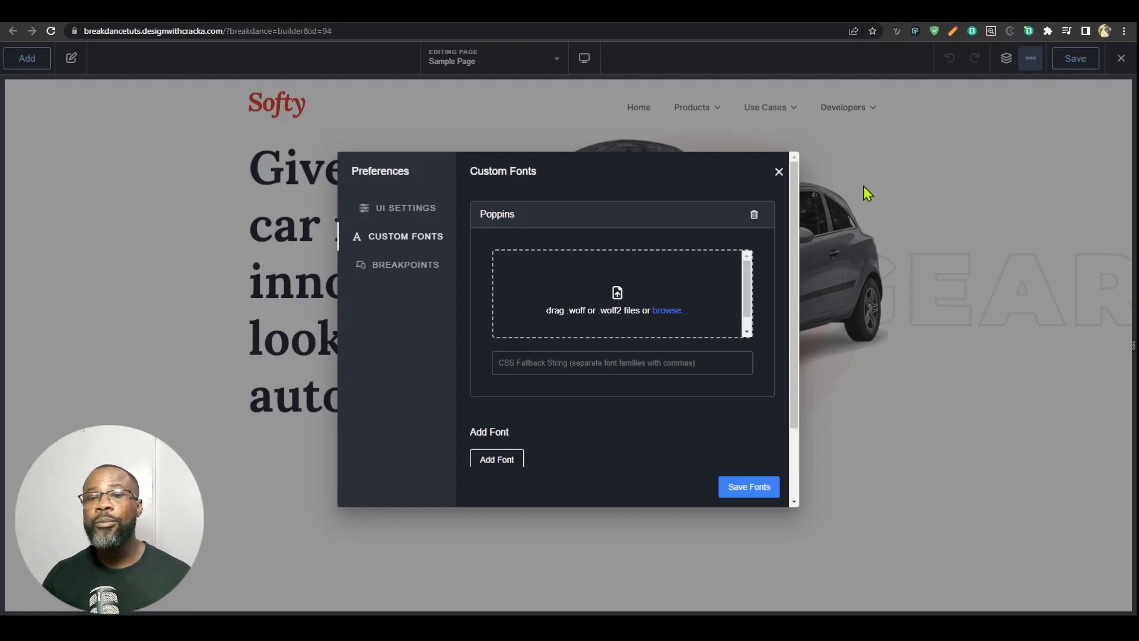
pyautogui.click(778, 171)
# Step: Exit the builder to WordPress and go through the Breakdance templates list to the Headers list
pyautogui.moveTo(1121, 62)
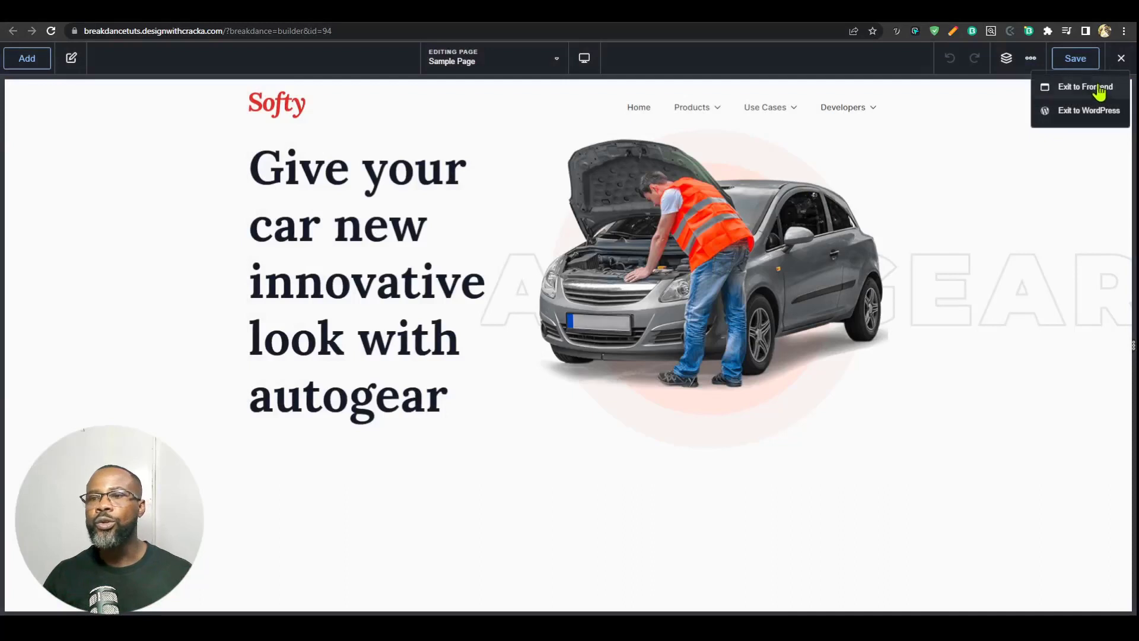
pyautogui.click(1077, 112)
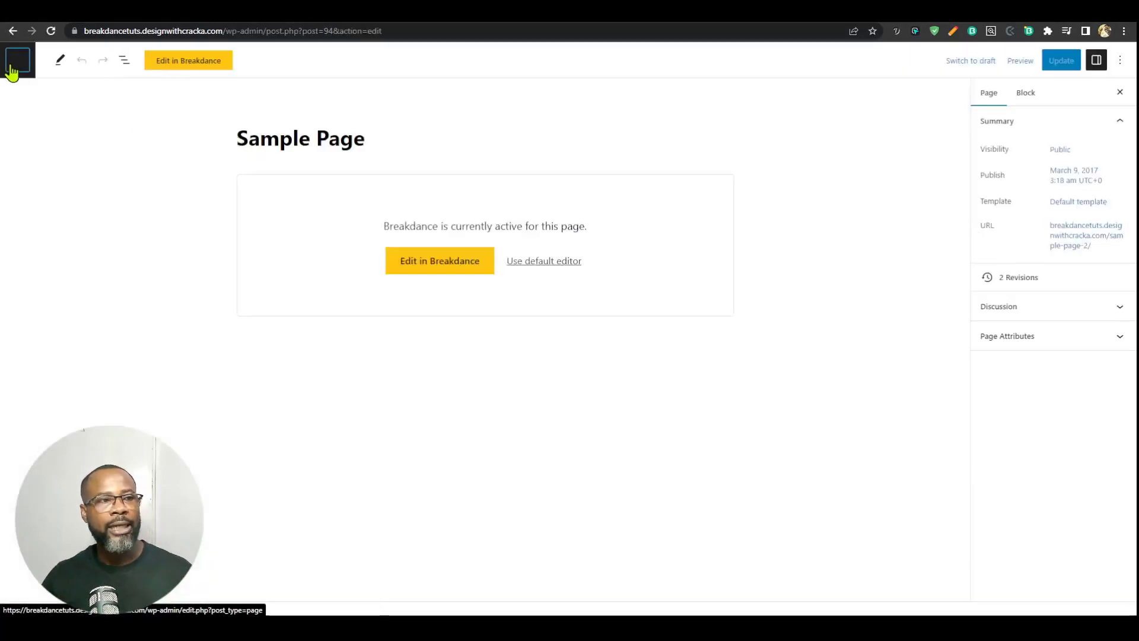
pyautogui.click(11, 70)
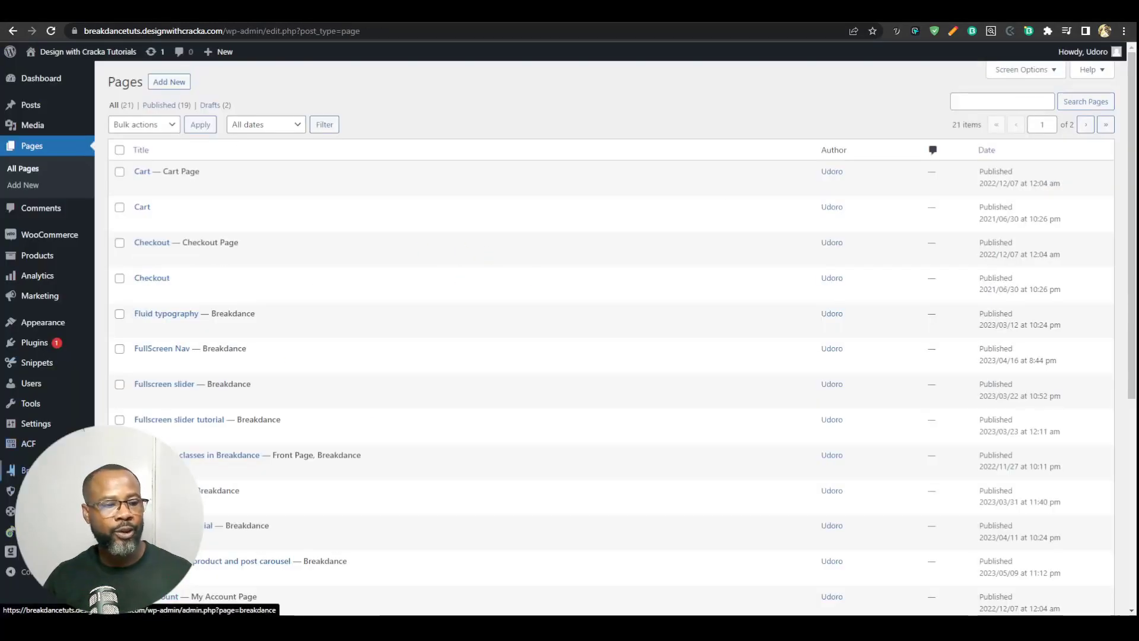
pyautogui.moveTo(37, 471)
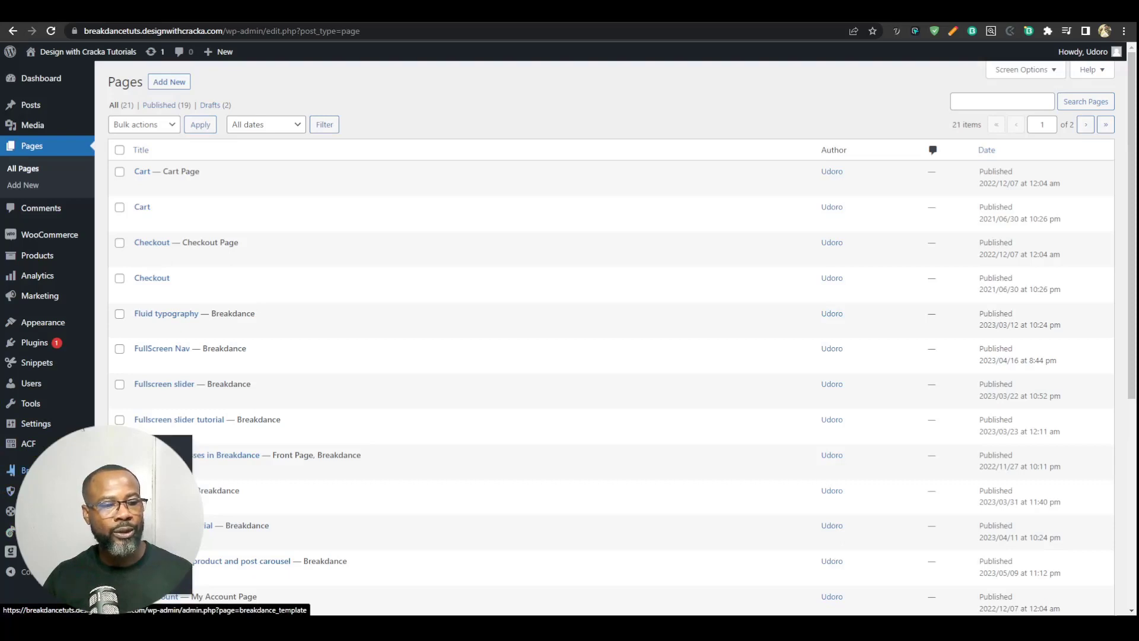
pyautogui.click(223, 469)
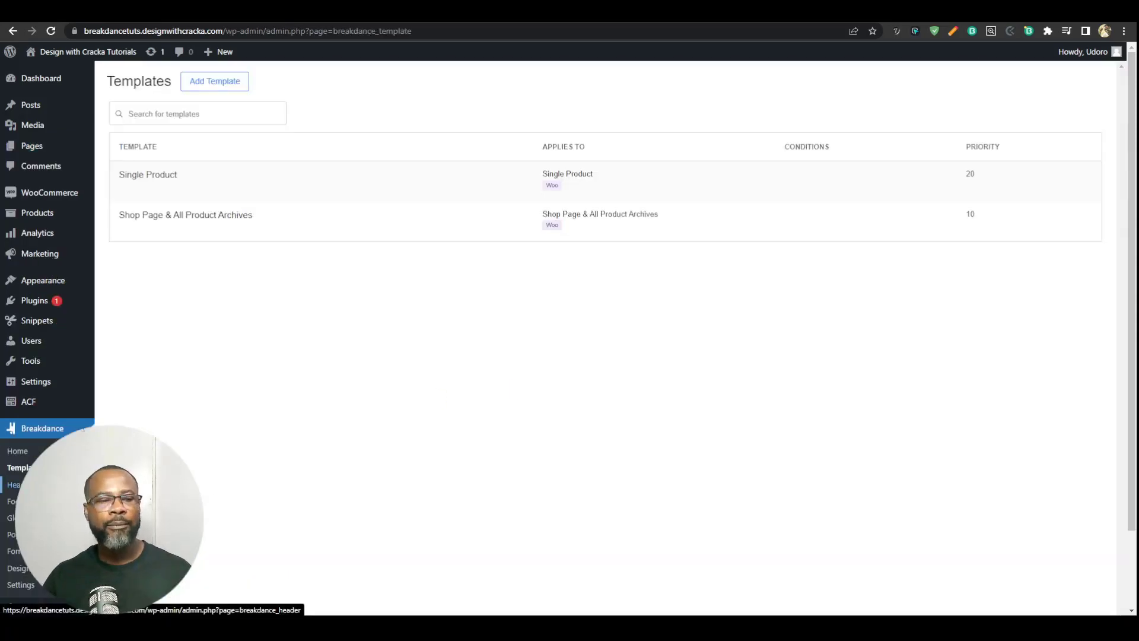
pyautogui.click(13, 485)
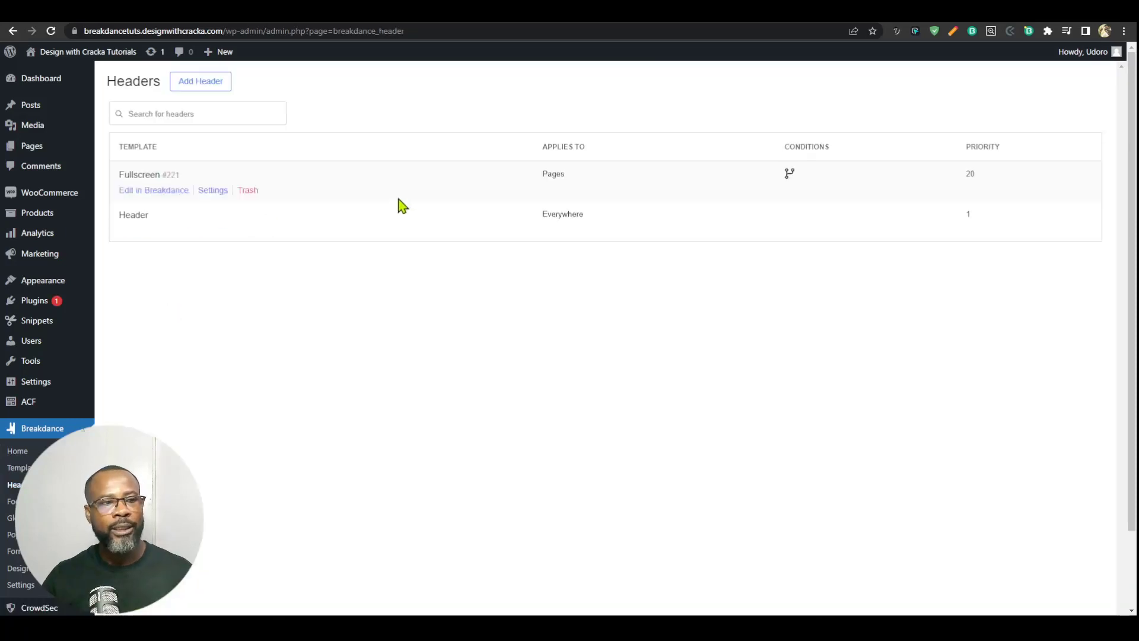
# Step: Start a new header titled Header and set its location to Everywhere
pyautogui.click(202, 87)
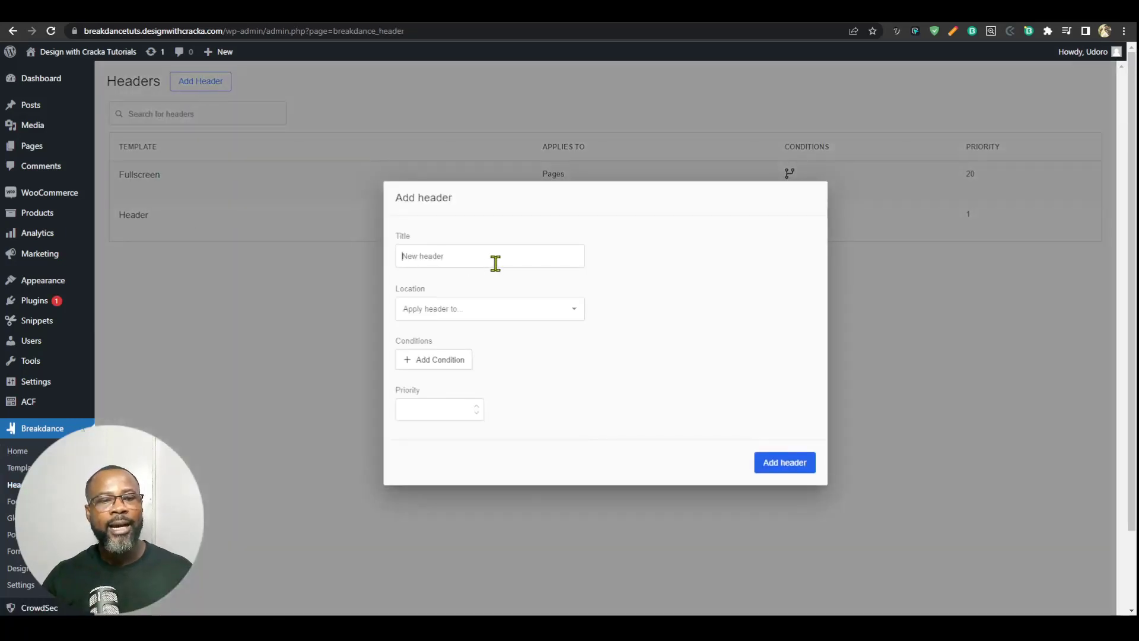
pyautogui.write('H')
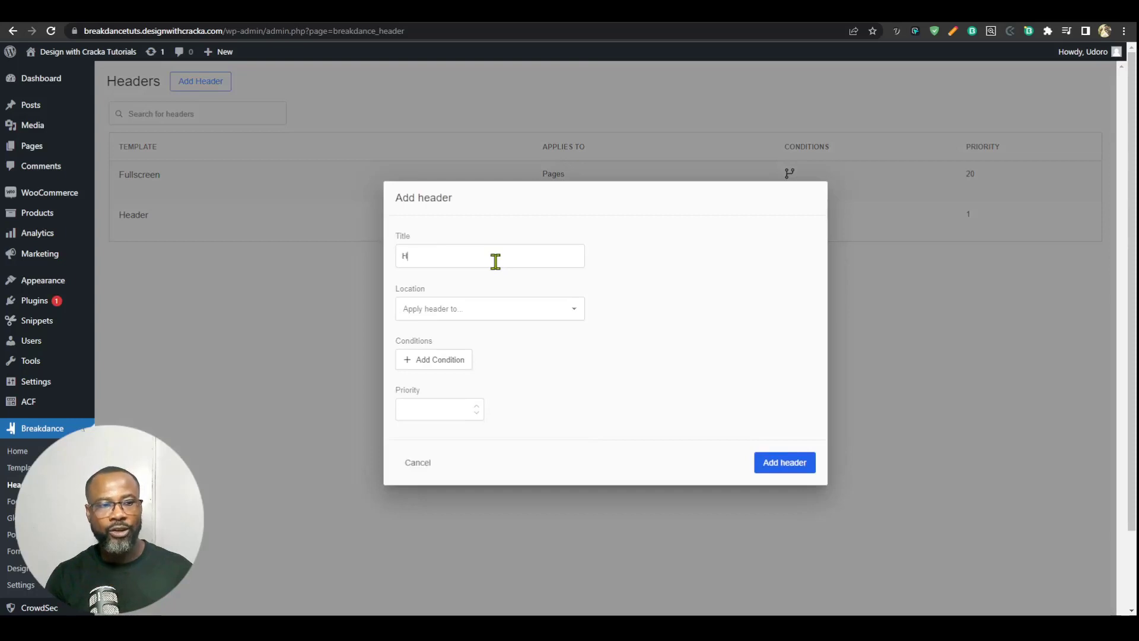
pyautogui.write('eader')
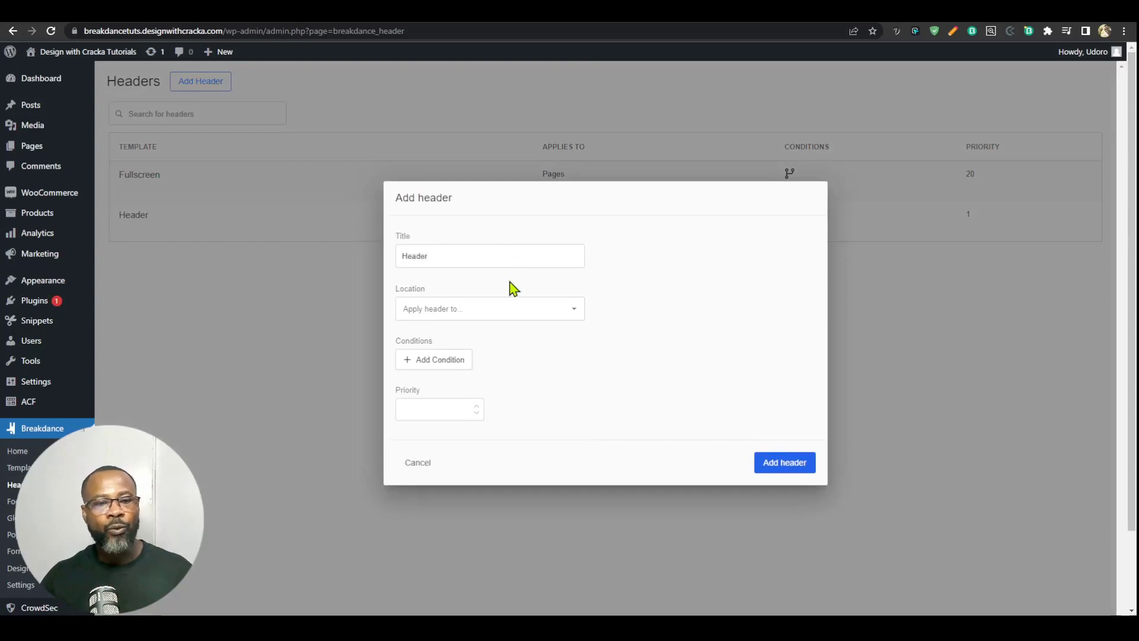
pyautogui.click(504, 308)
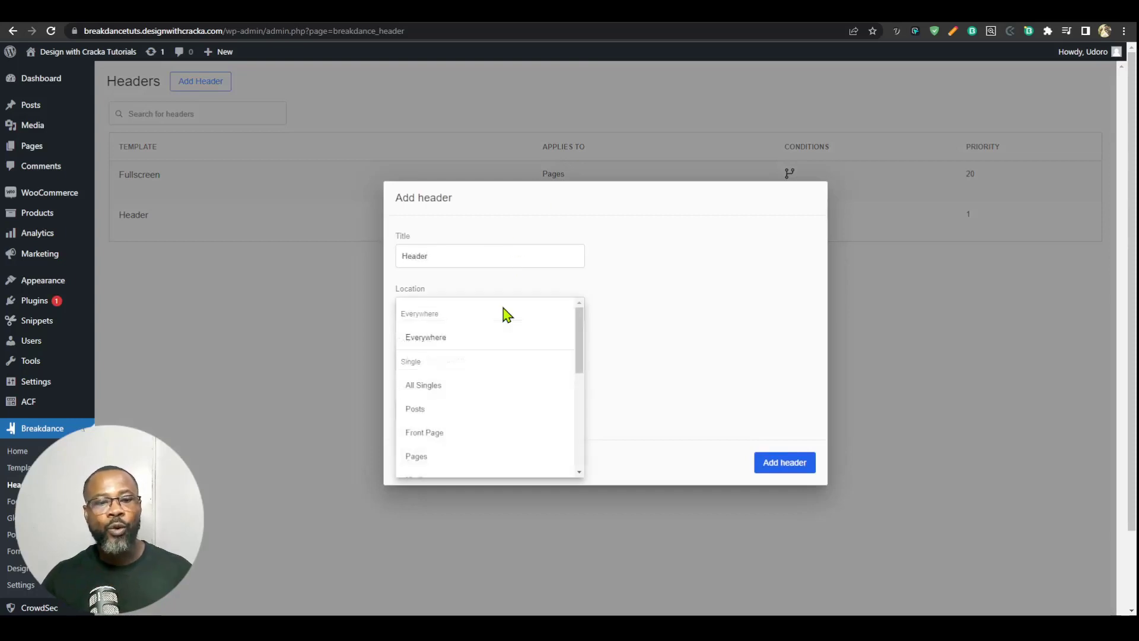
pyautogui.click(437, 339)
# Step: Add a blank display condition to the header, browse the available condition types and remove the condition
pyautogui.click(452, 364)
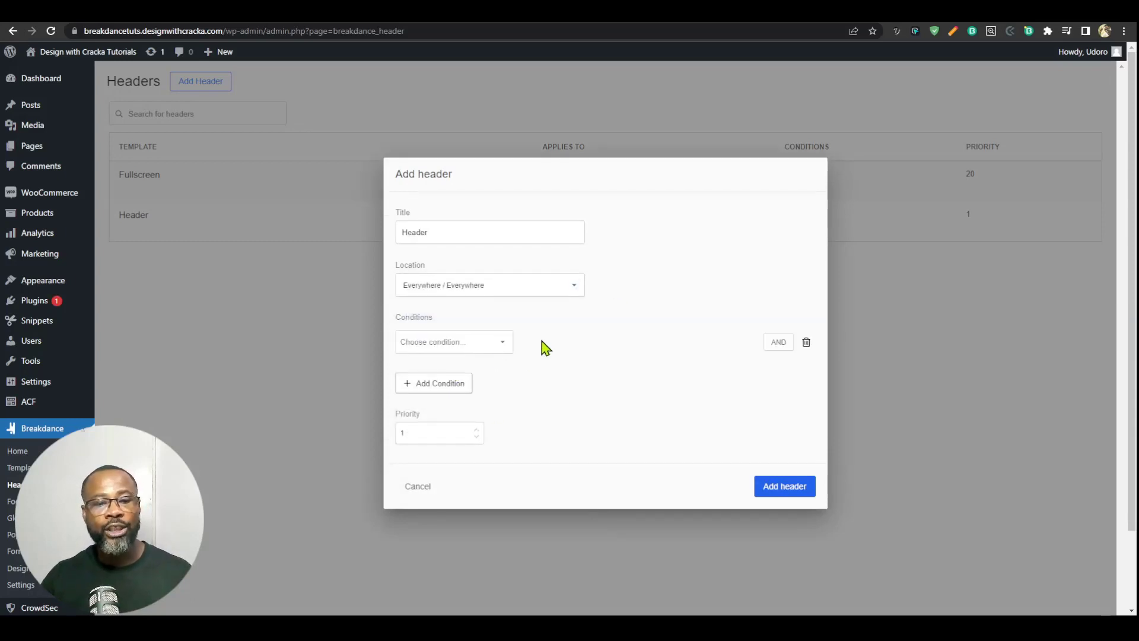
pyautogui.click(477, 353)
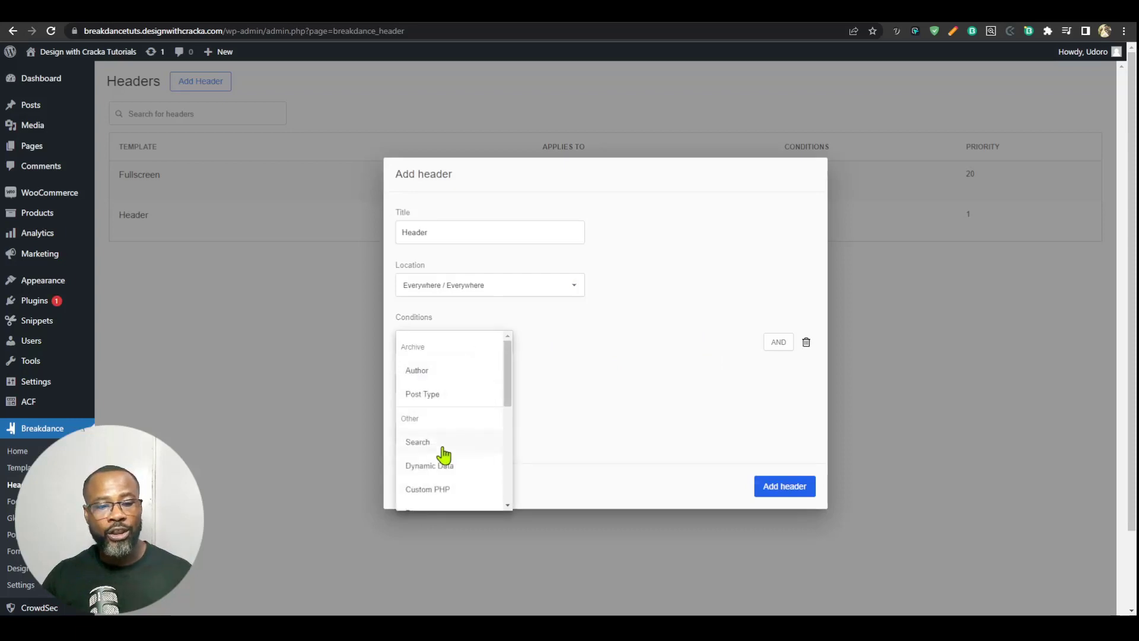
pyautogui.scroll(-5, 447, 463)
pyautogui.scroll(5, 468, 433)
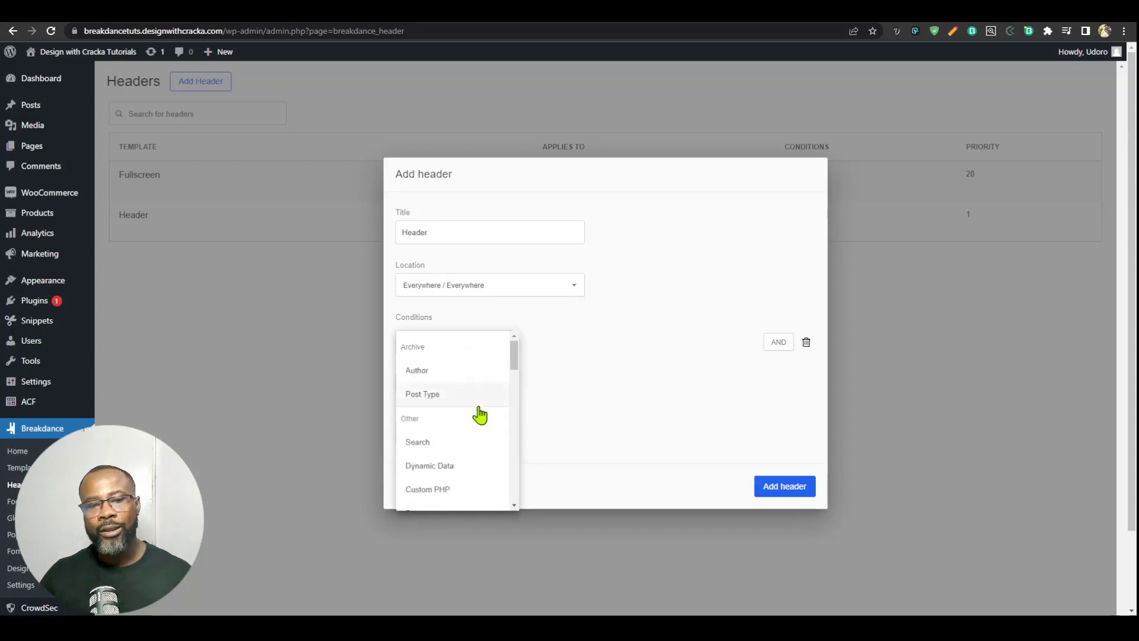
pyautogui.click(593, 366)
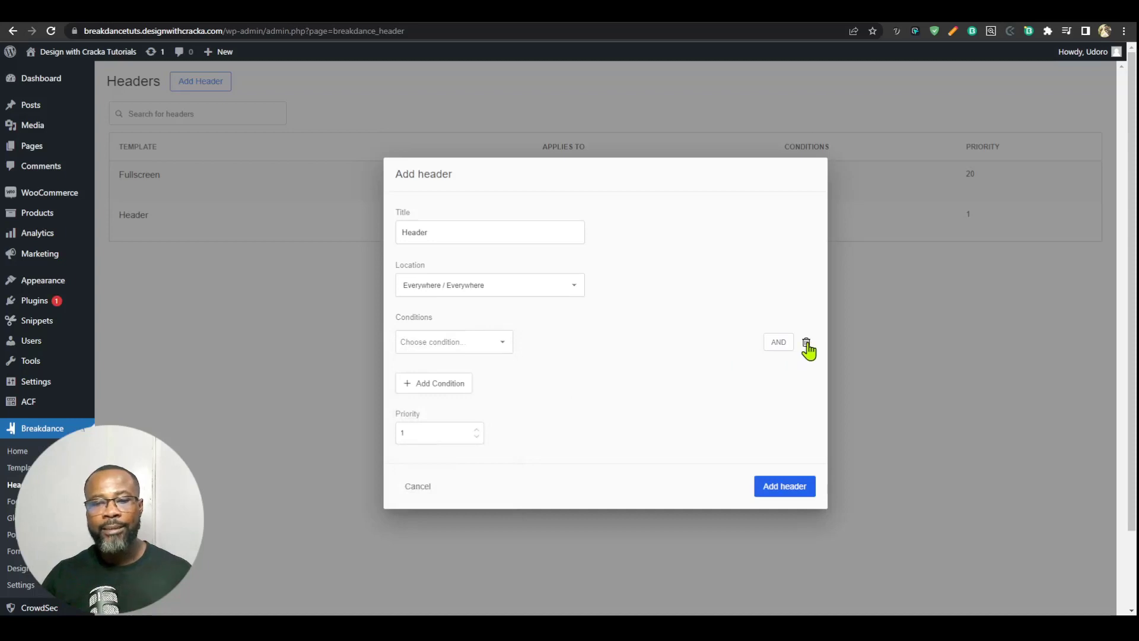
pyautogui.click(806, 343)
# Step: Create the Everywhere header without any display conditions
pyautogui.click(449, 260)
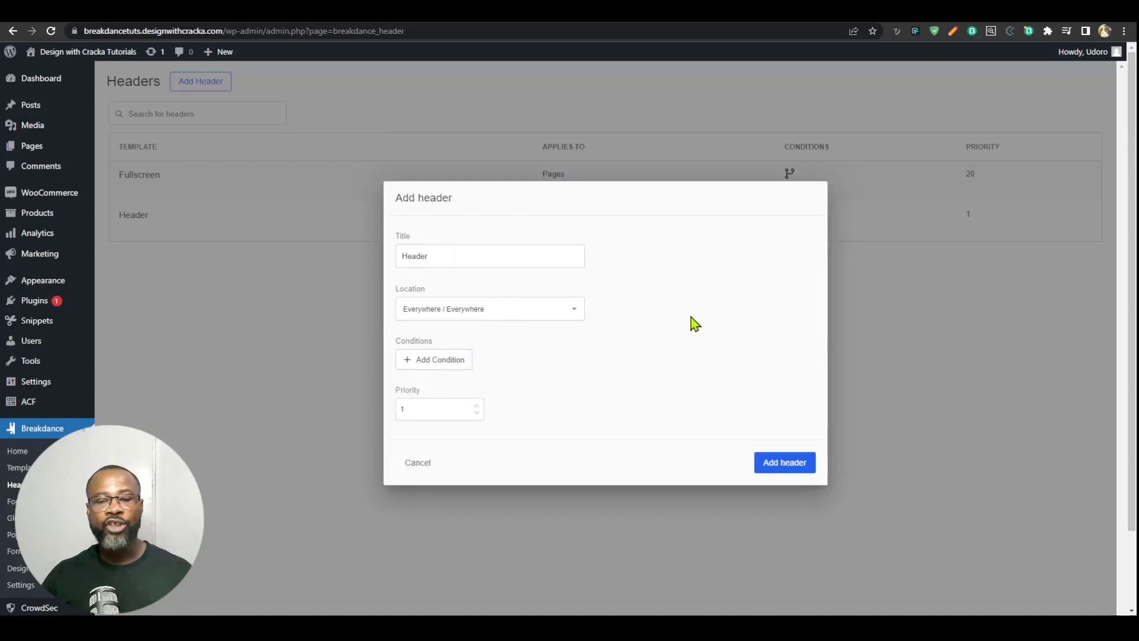
pyautogui.click(782, 469)
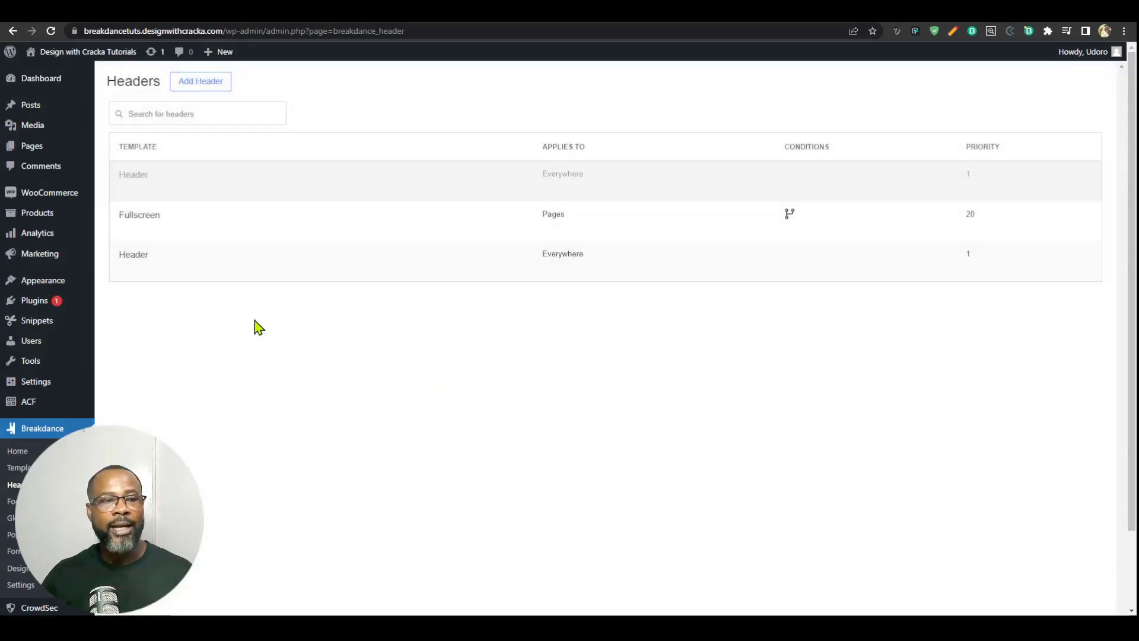
pyautogui.moveTo(145, 196)
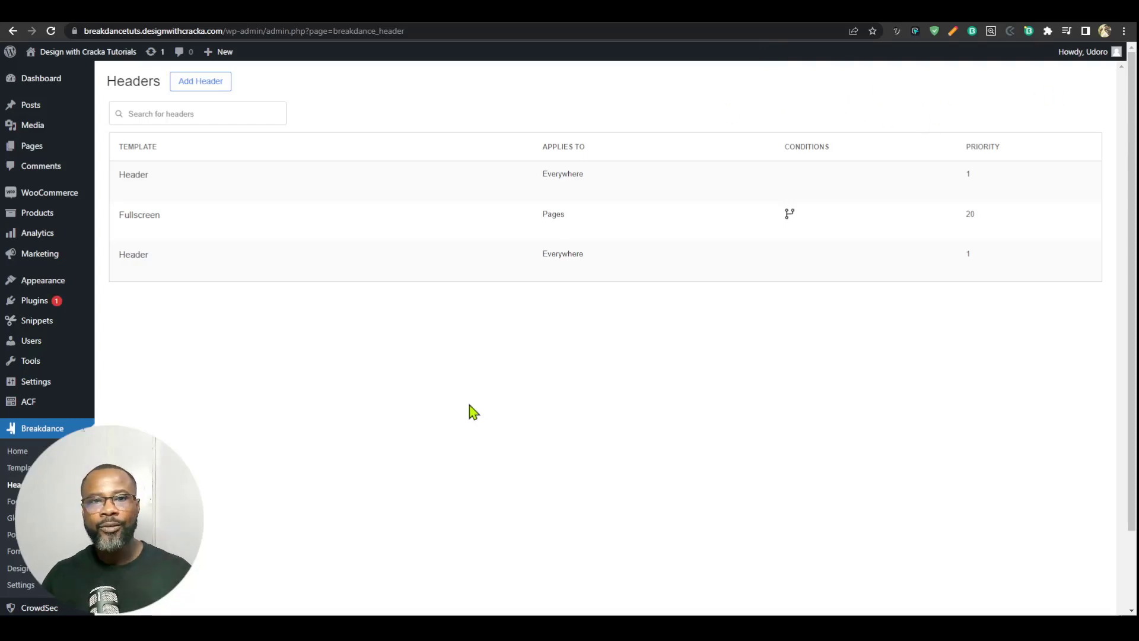
# Step: Create a Breakdance footer titled Footer that applies Everywhere
pyautogui.click(12, 502)
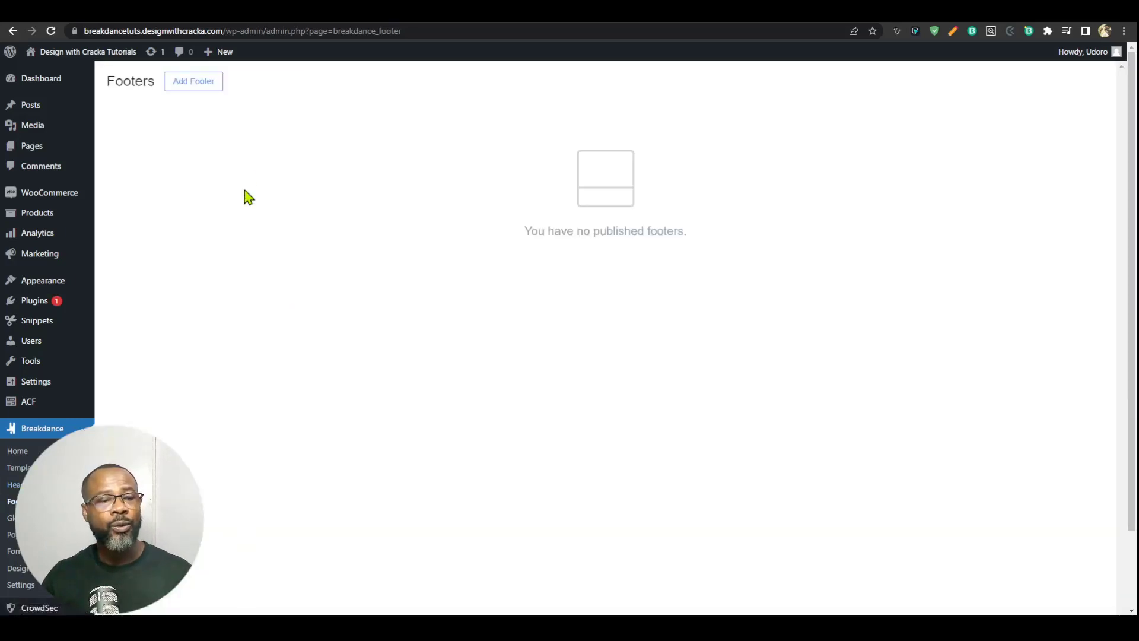
pyautogui.click(203, 95)
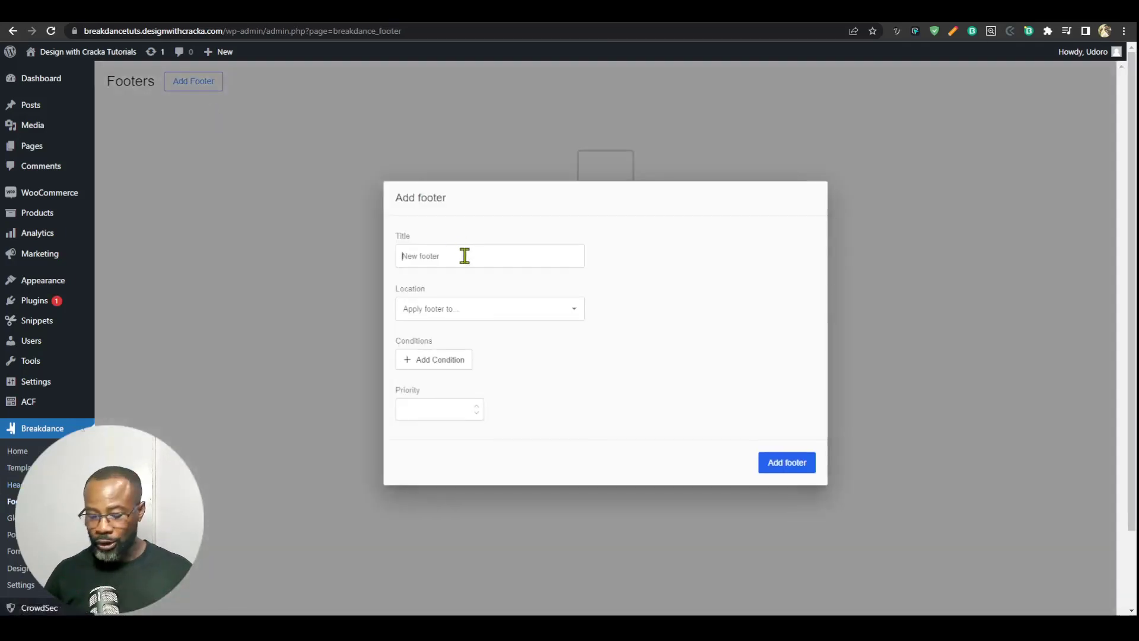
pyautogui.write('Footer')
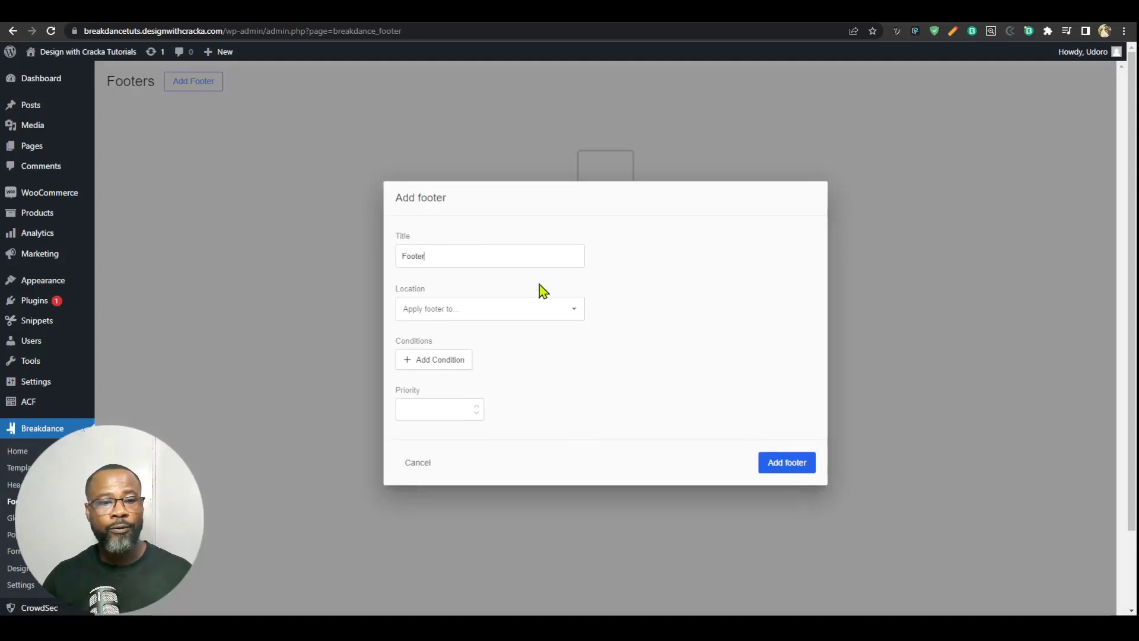
pyautogui.click(542, 308)
pyautogui.click(439, 337)
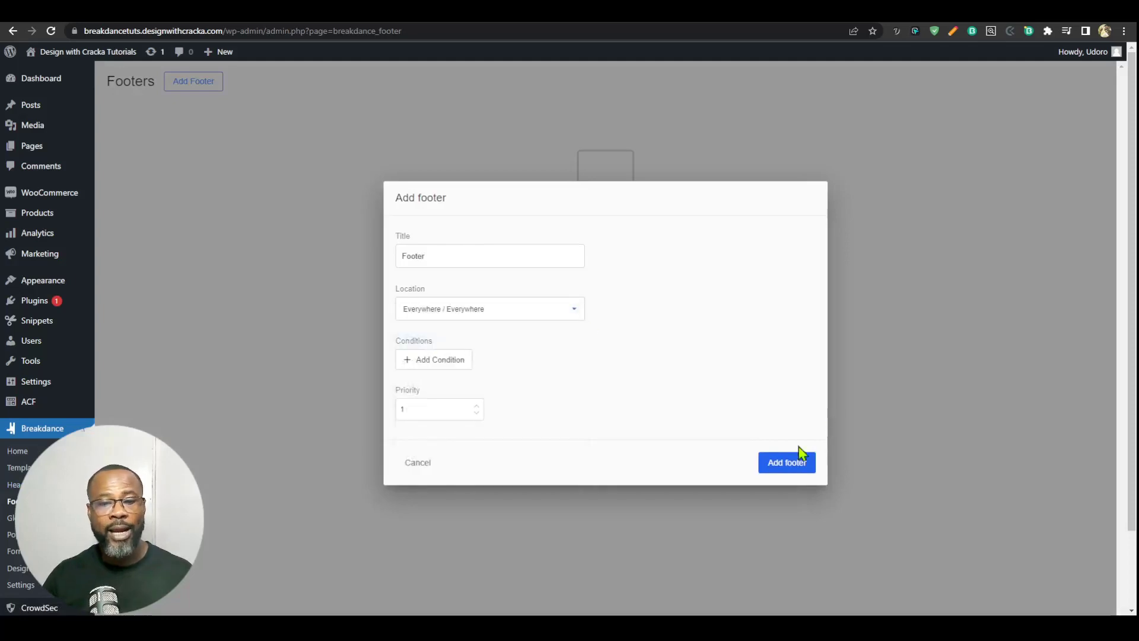
pyautogui.click(774, 467)
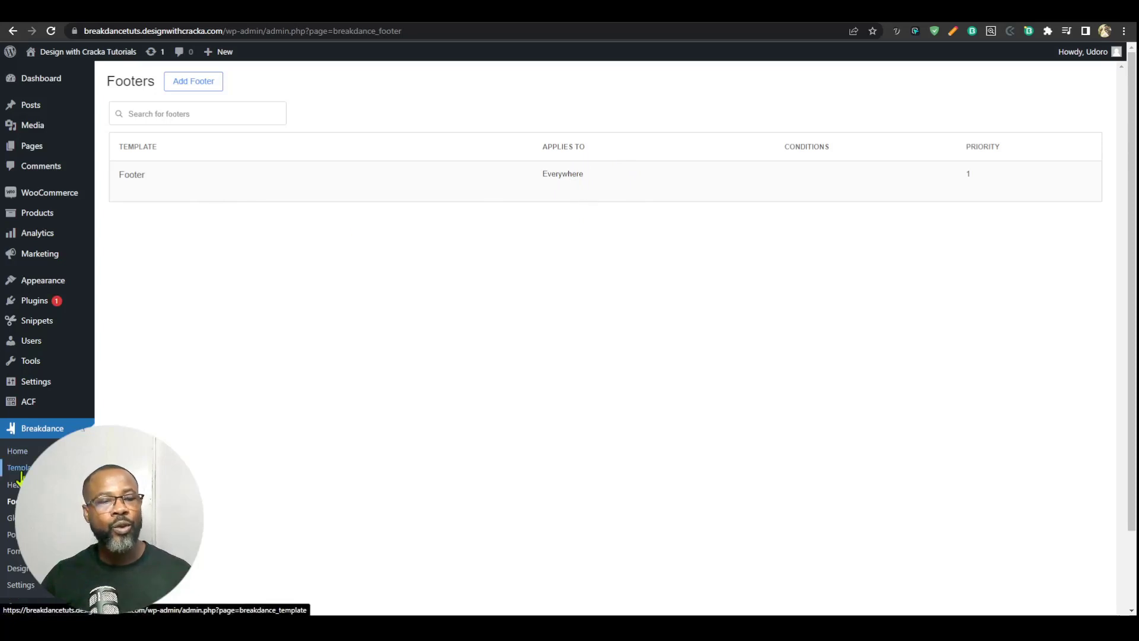
# Step: Review the Breakdance templates list and the template types that can be added
pyautogui.click(17, 469)
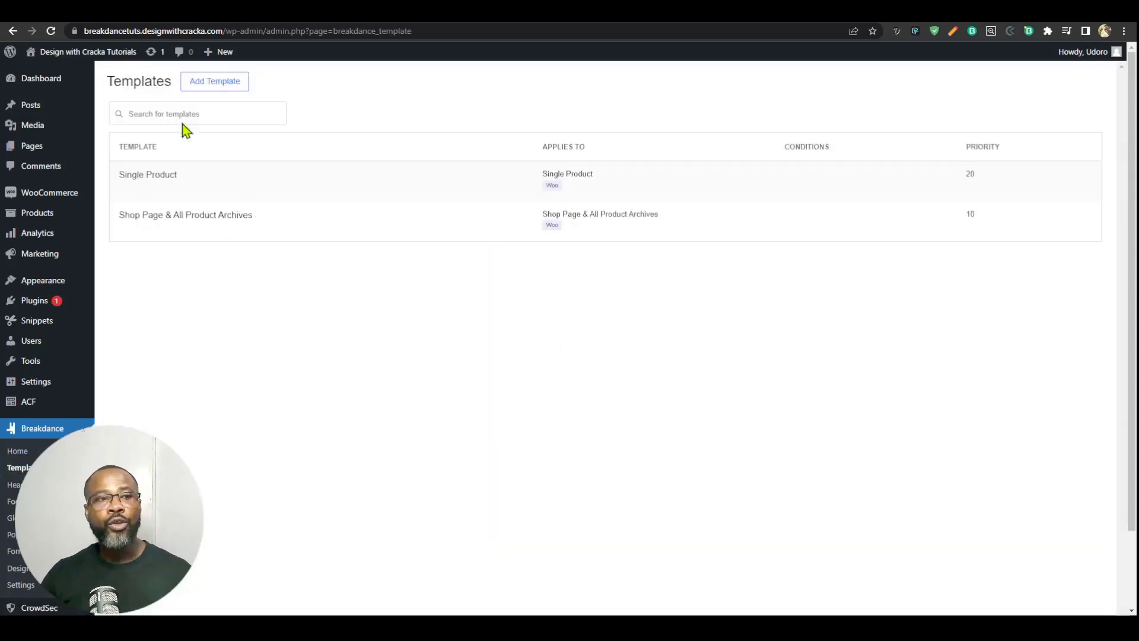
pyautogui.click(212, 83)
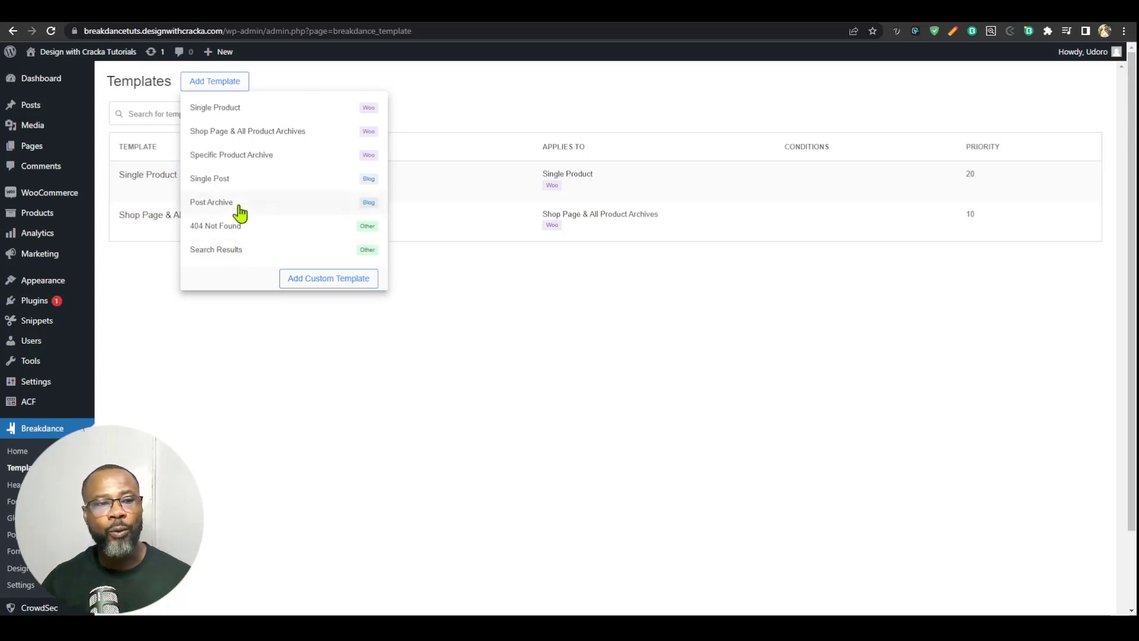
pyautogui.click(411, 405)
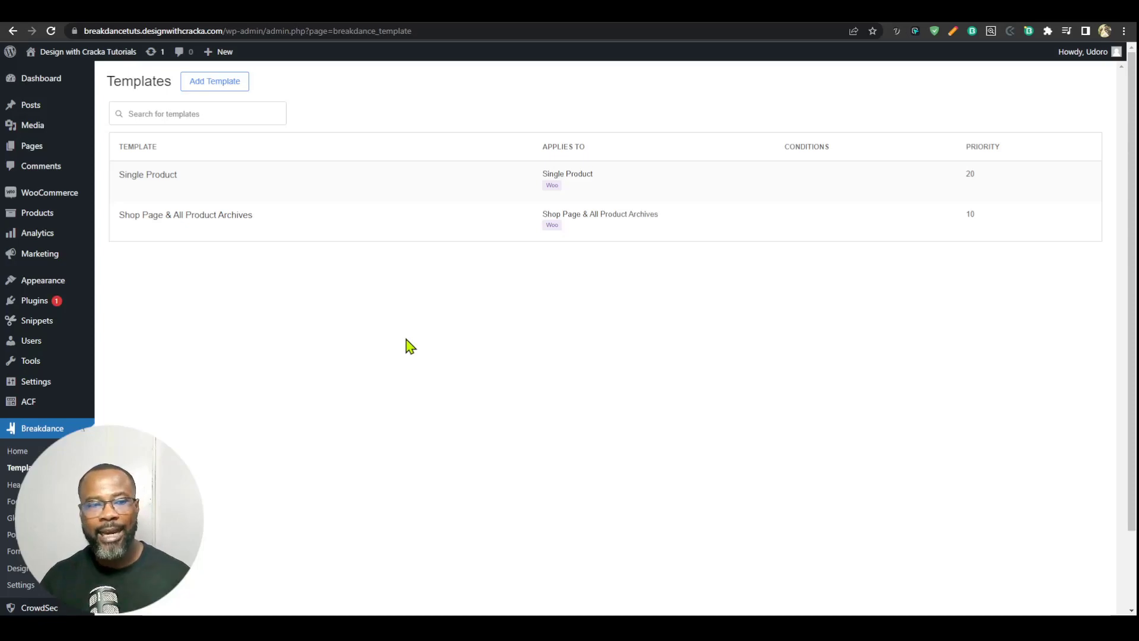
# Step: Open the Fluid typography page in Breakdance and bring up the design library with the Samba design set
pyautogui.click(41, 146)
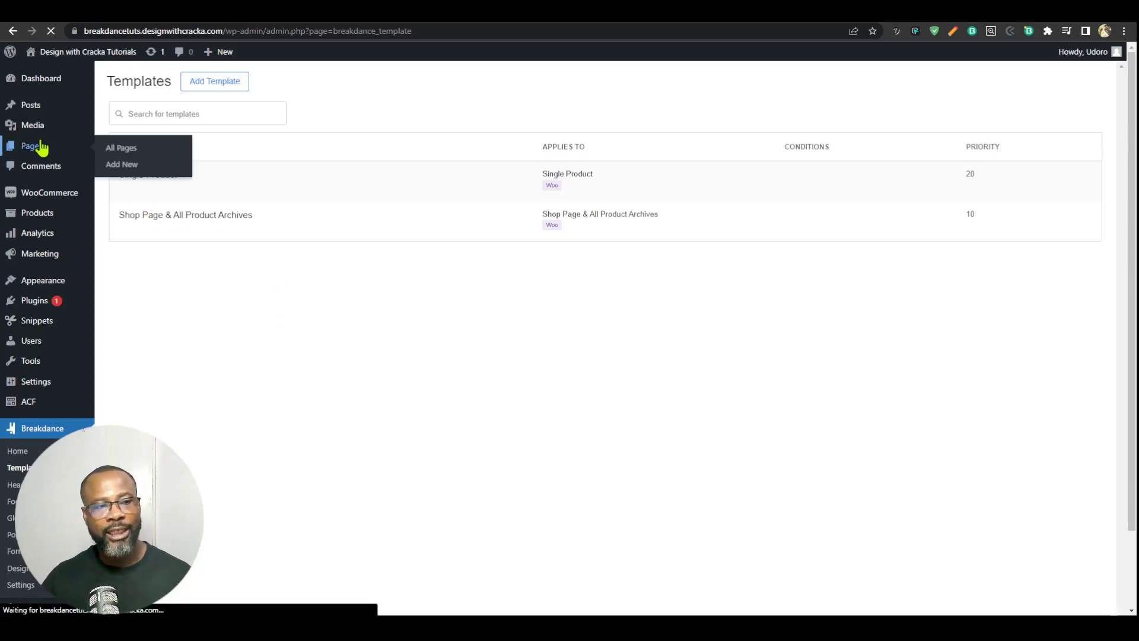
pyautogui.scroll(-3, 386, 213)
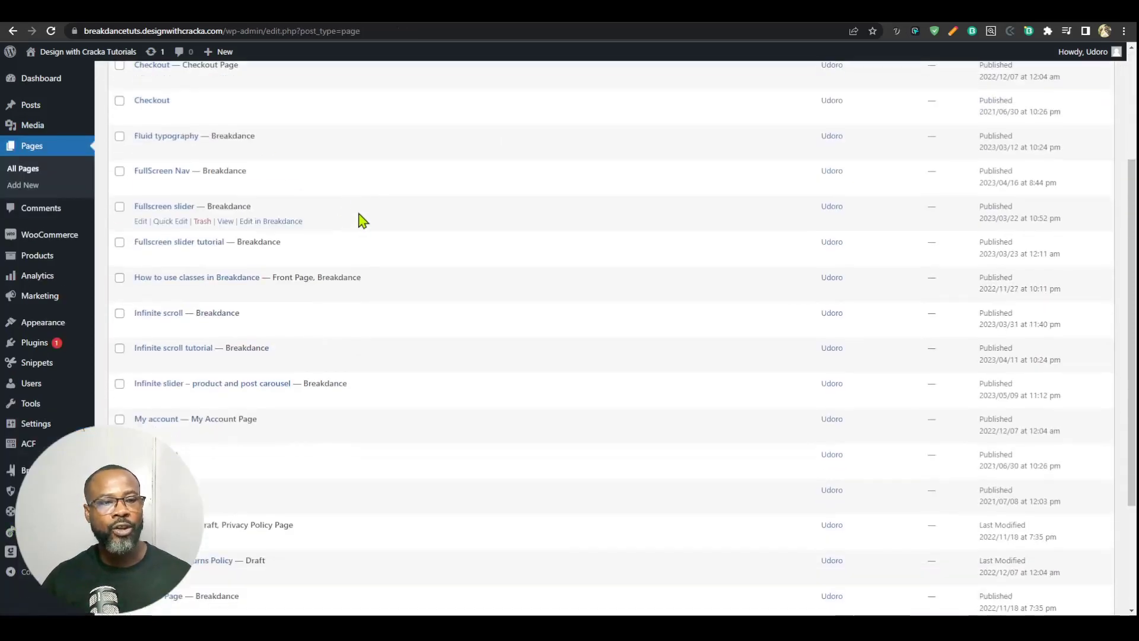
pyautogui.click(280, 150)
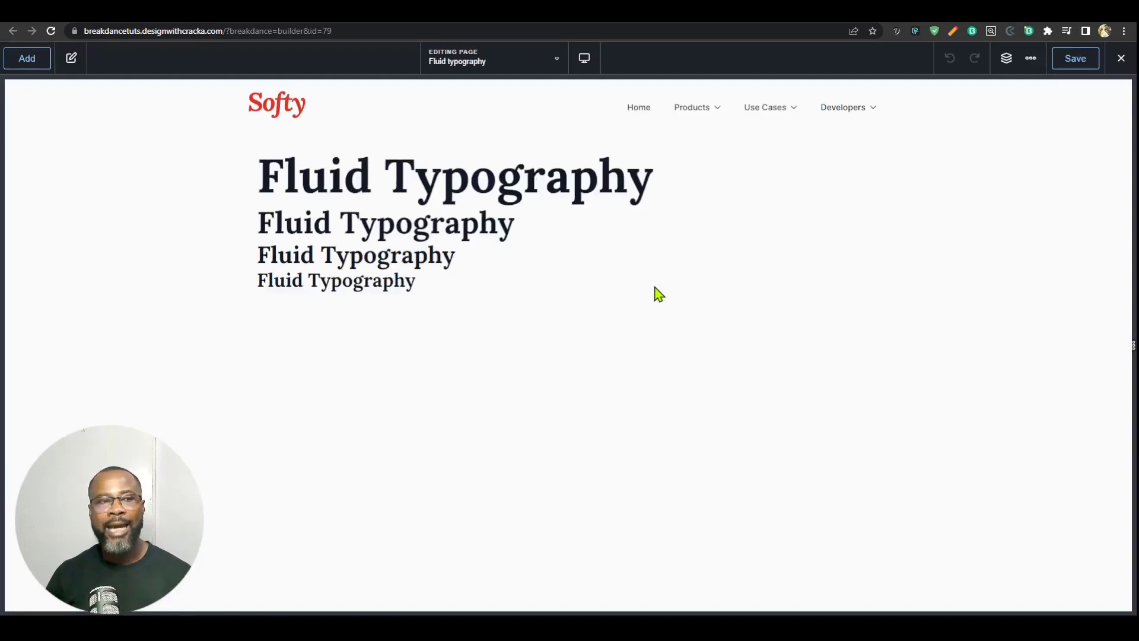
pyautogui.click(12, 58)
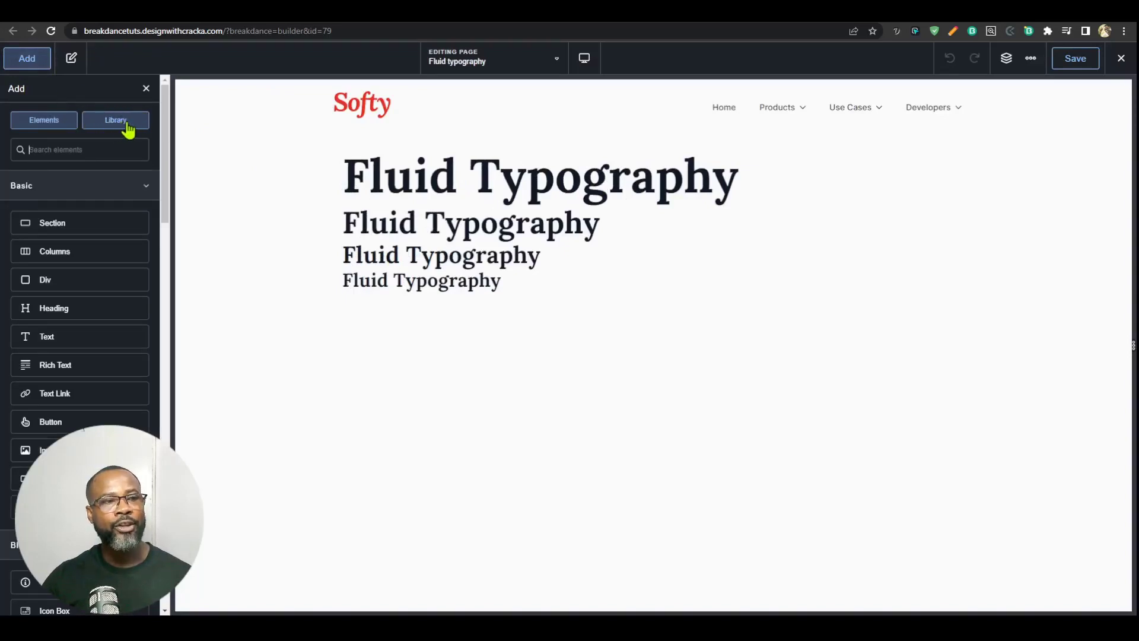
pyautogui.click(126, 120)
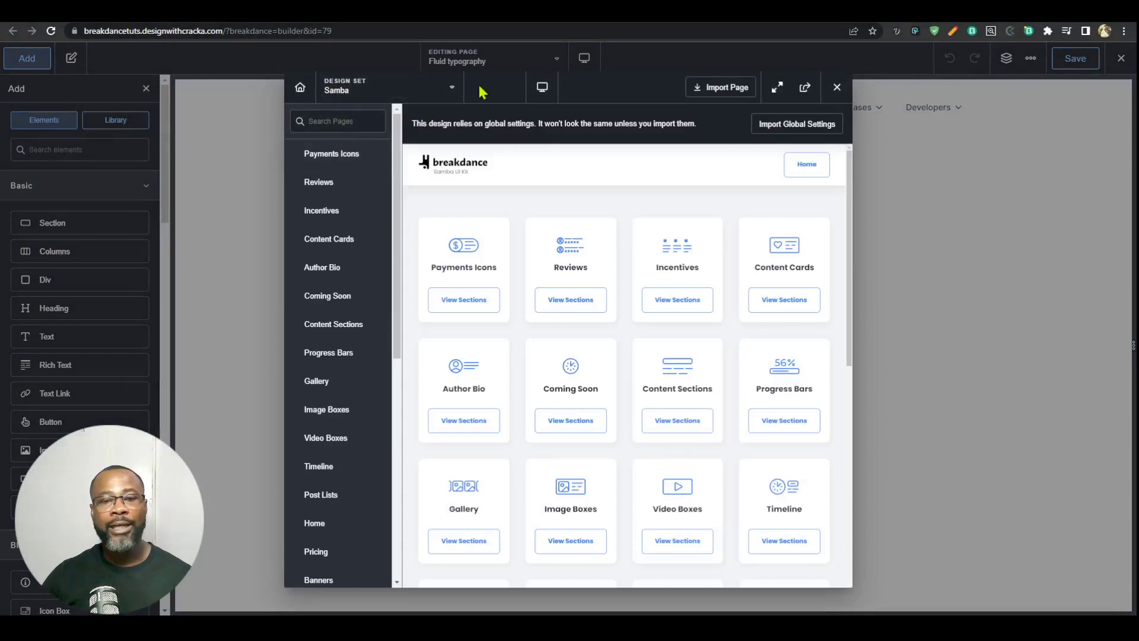
# Step: Browse the available design sets and load the Real Estate complete site in the design library
pyautogui.click(443, 89)
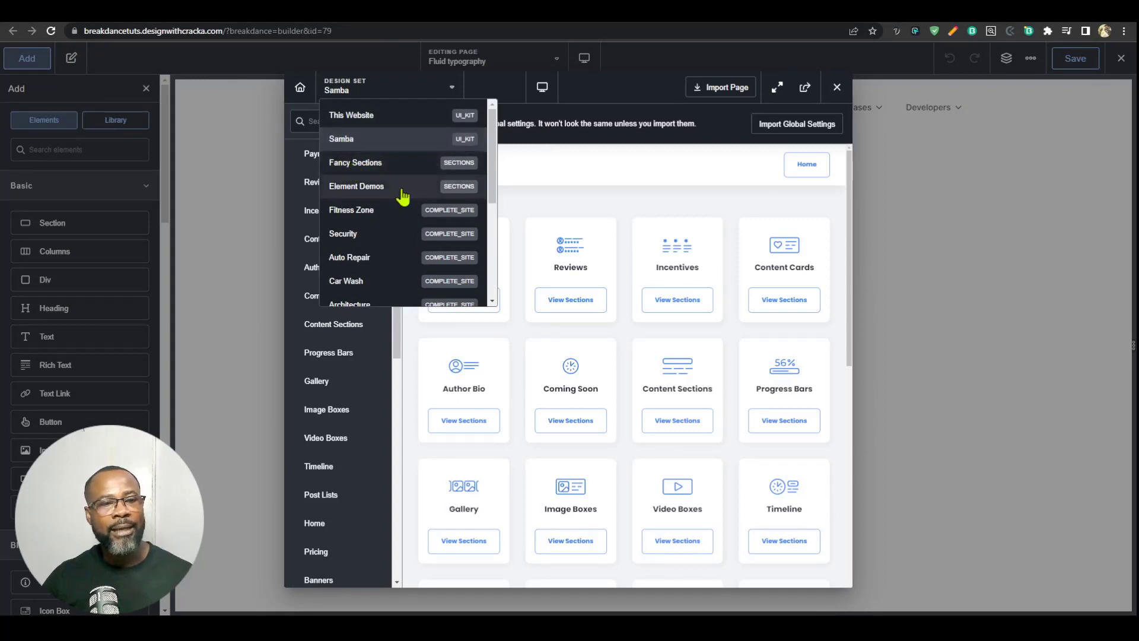
pyautogui.scroll(-2, 386, 187)
pyautogui.scroll(-3, 444, 158)
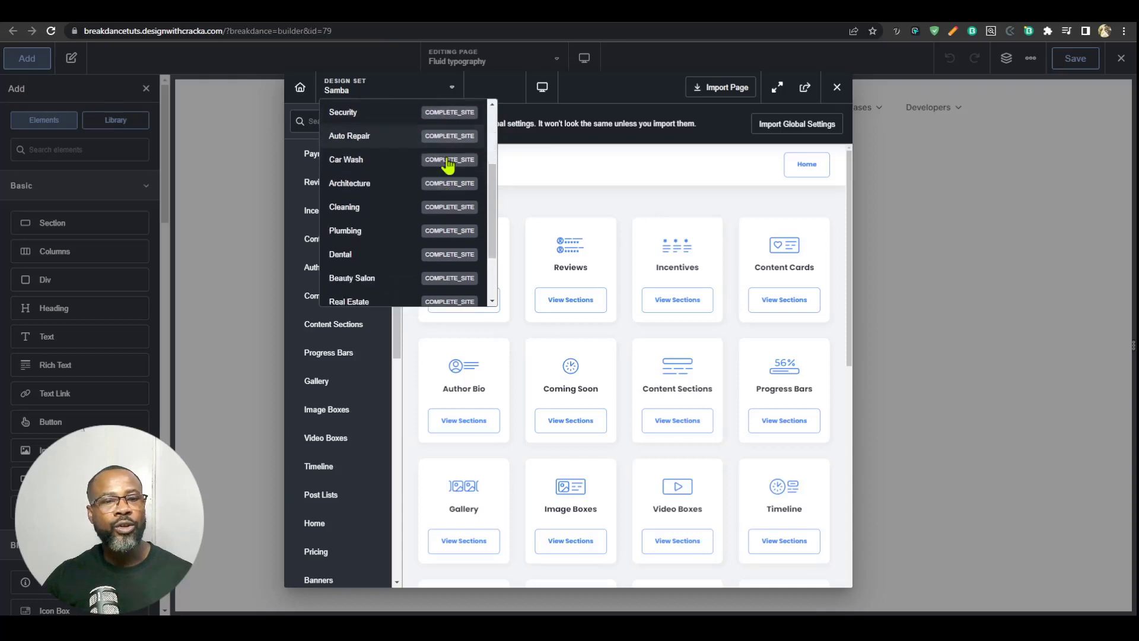
pyautogui.scroll(-4, 448, 165)
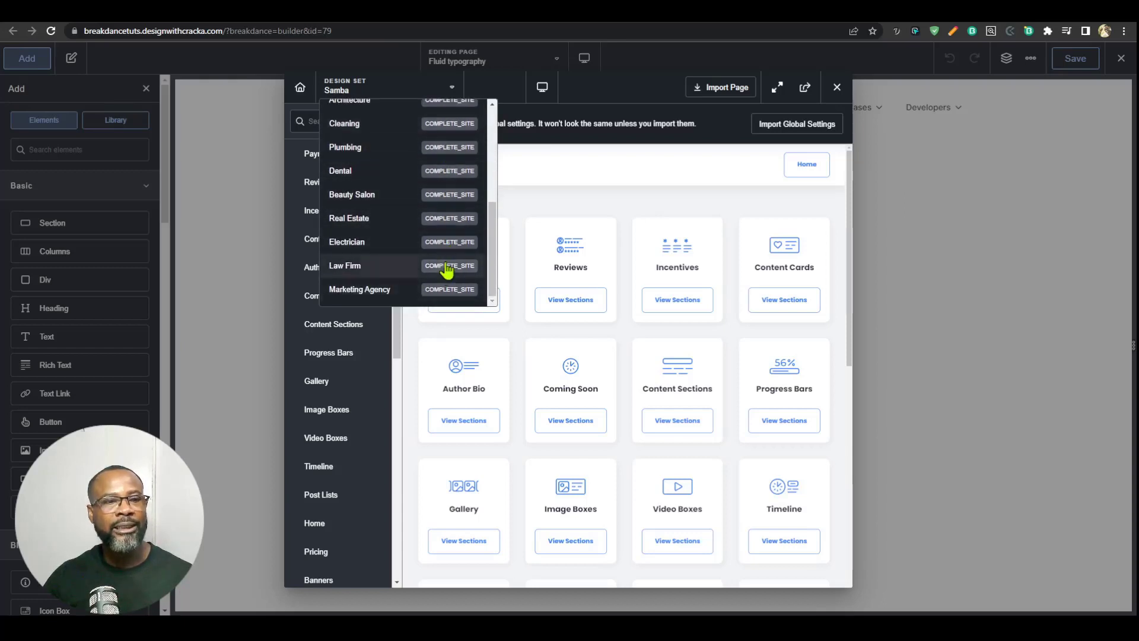
pyautogui.scroll(2, 375, 286)
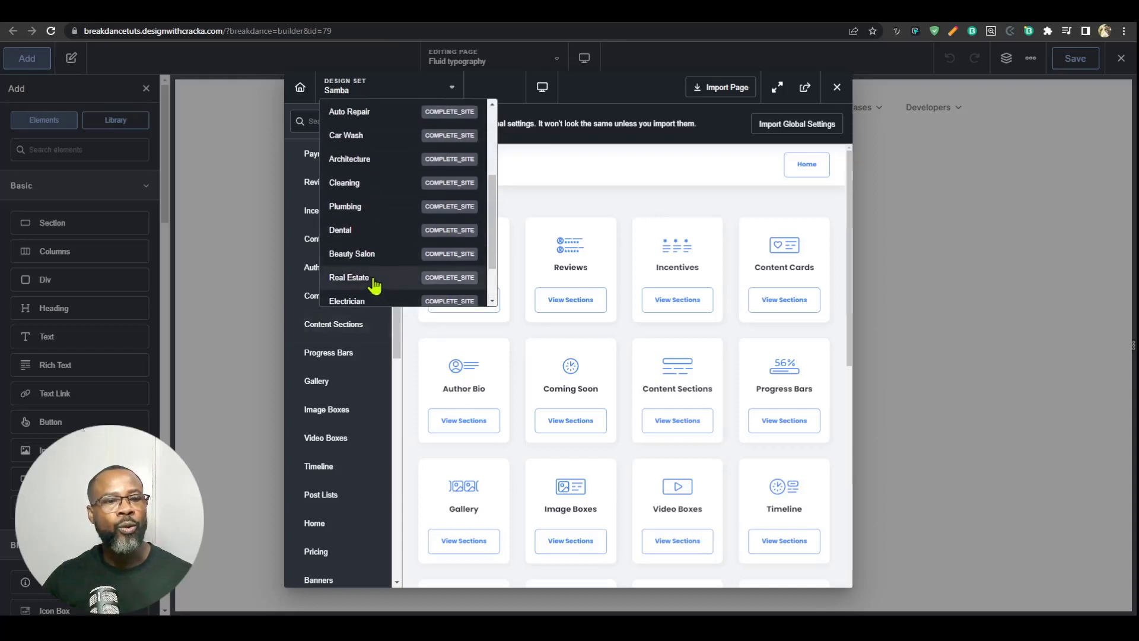
pyautogui.scroll(4, 375, 286)
pyautogui.scroll(-5, 378, 224)
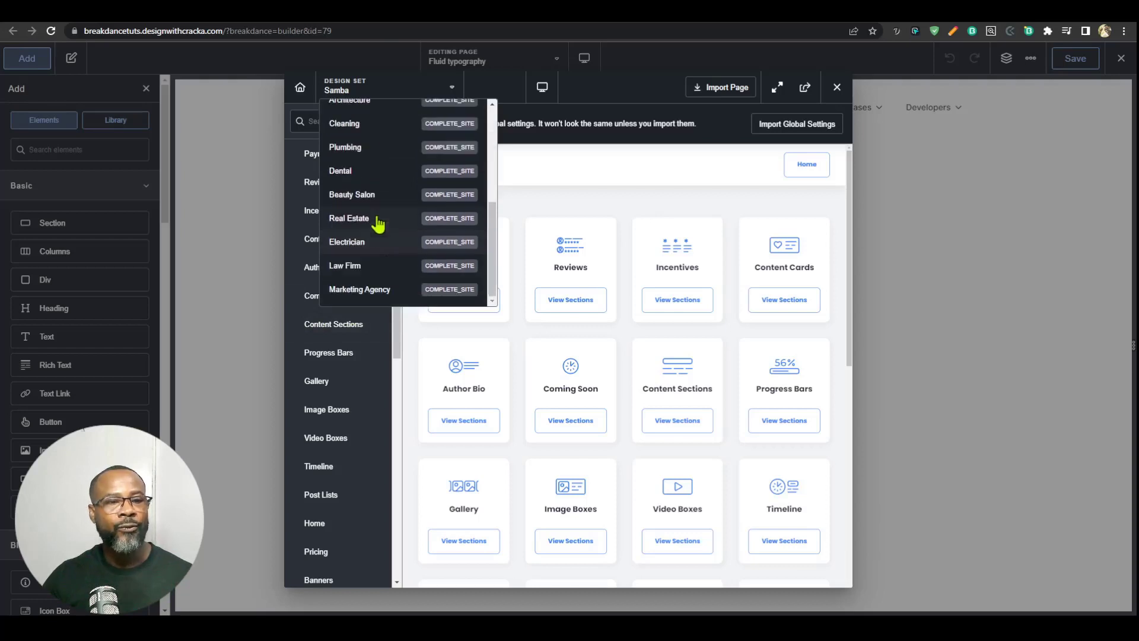
pyautogui.click(430, 220)
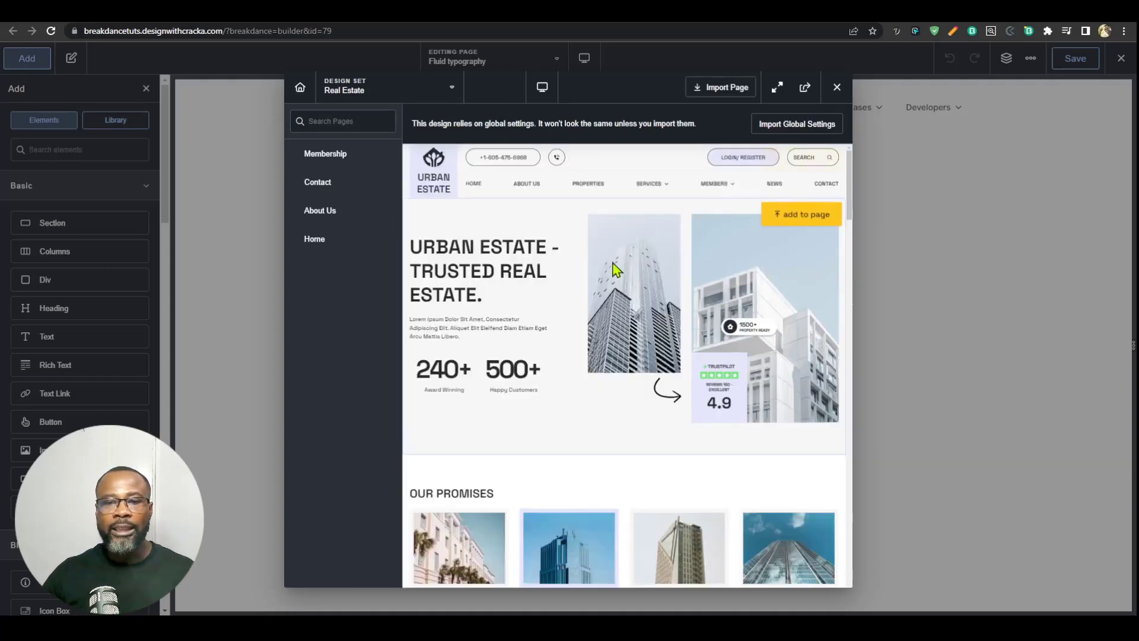
# Step: Examine the sections of the Real Estate homepage design, from the hero and recent properties to services and articles
pyautogui.scroll(-2, 752, 322)
pyautogui.scroll(2, 751, 322)
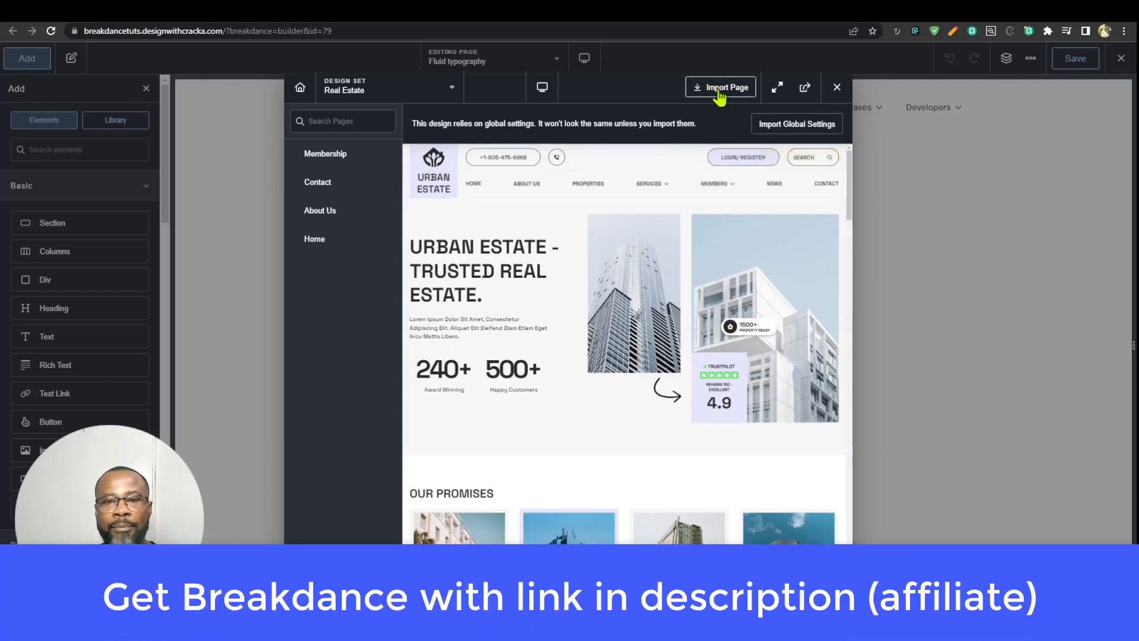
pyautogui.scroll(-10, 714, 368)
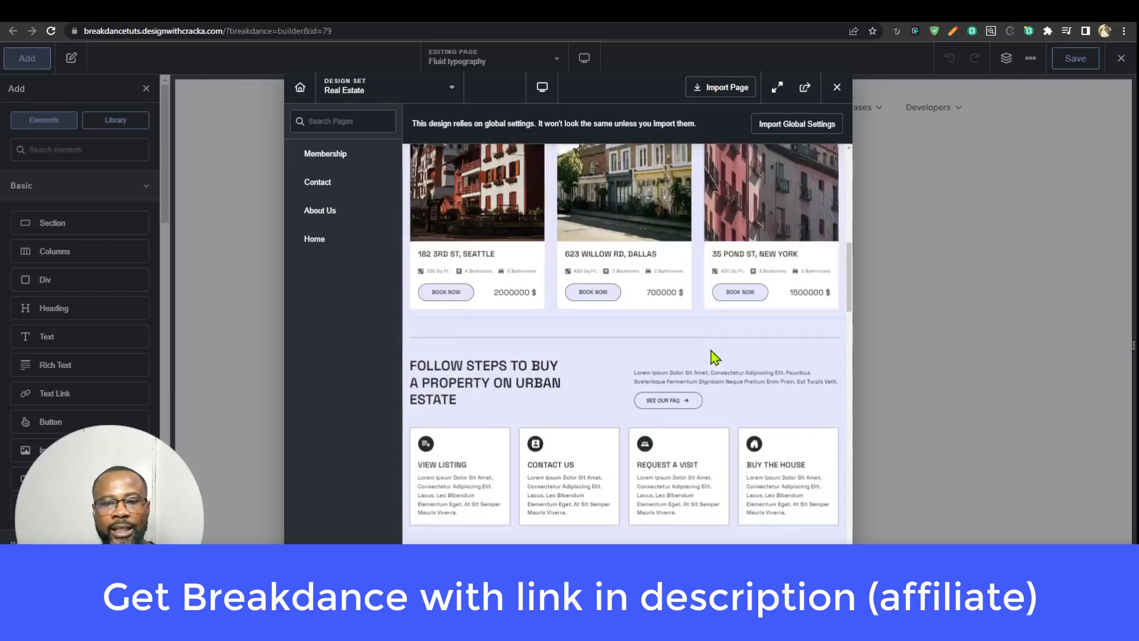
pyautogui.scroll(-5, 713, 383)
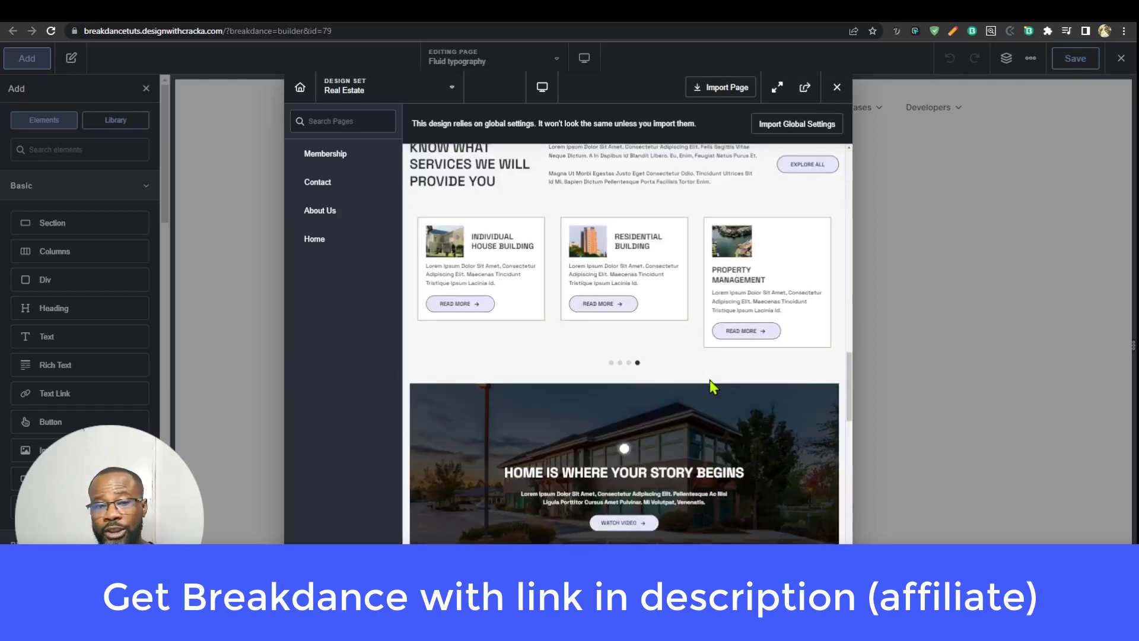
pyautogui.scroll(-5, 711, 386)
pyautogui.scroll(-8, 706, 384)
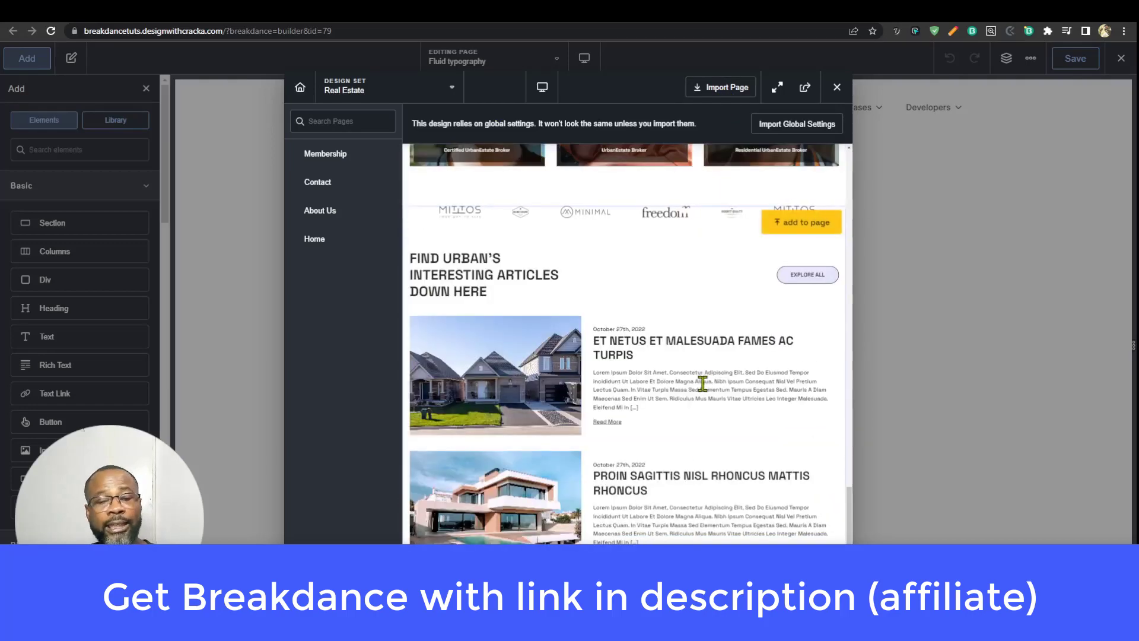
pyautogui.scroll(-3, 702, 383)
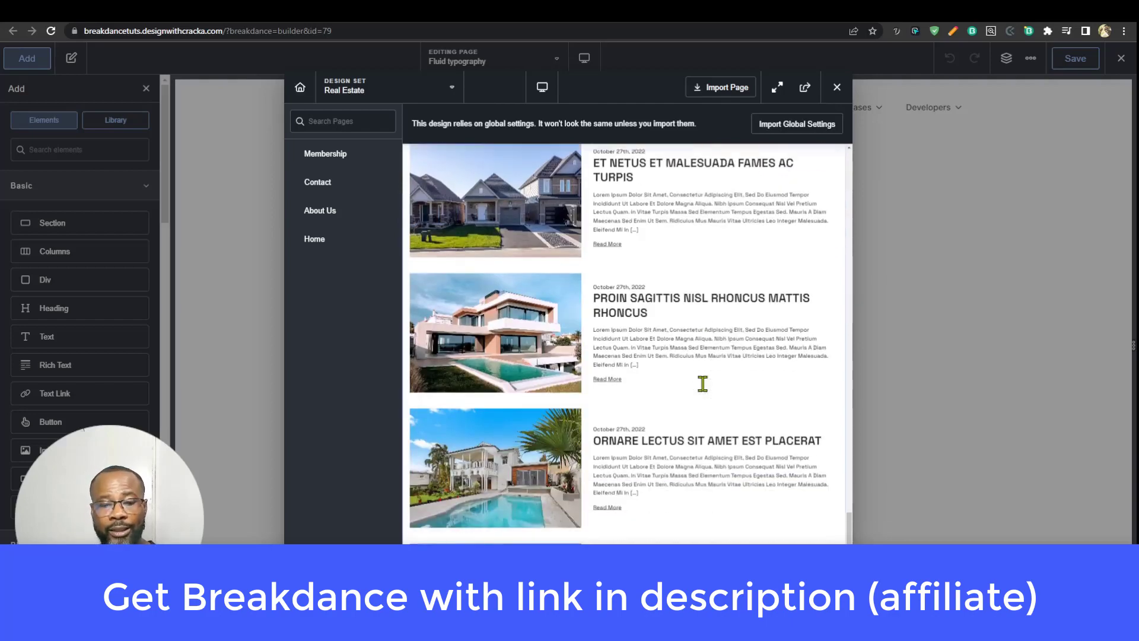
pyautogui.scroll(18, 703, 383)
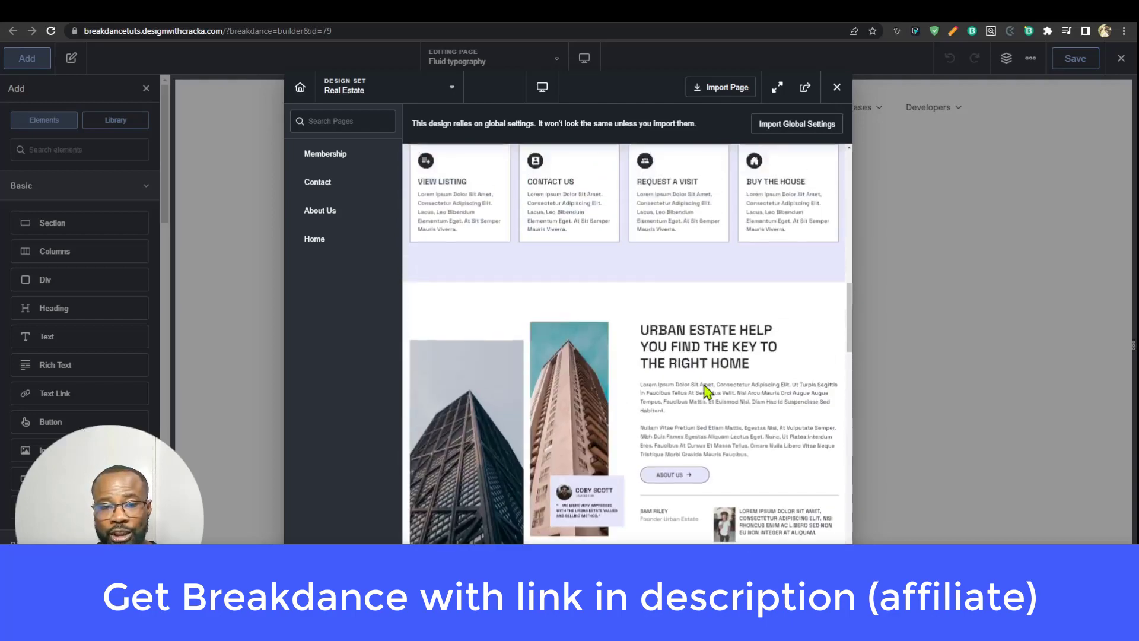
pyautogui.scroll(8, 706, 387)
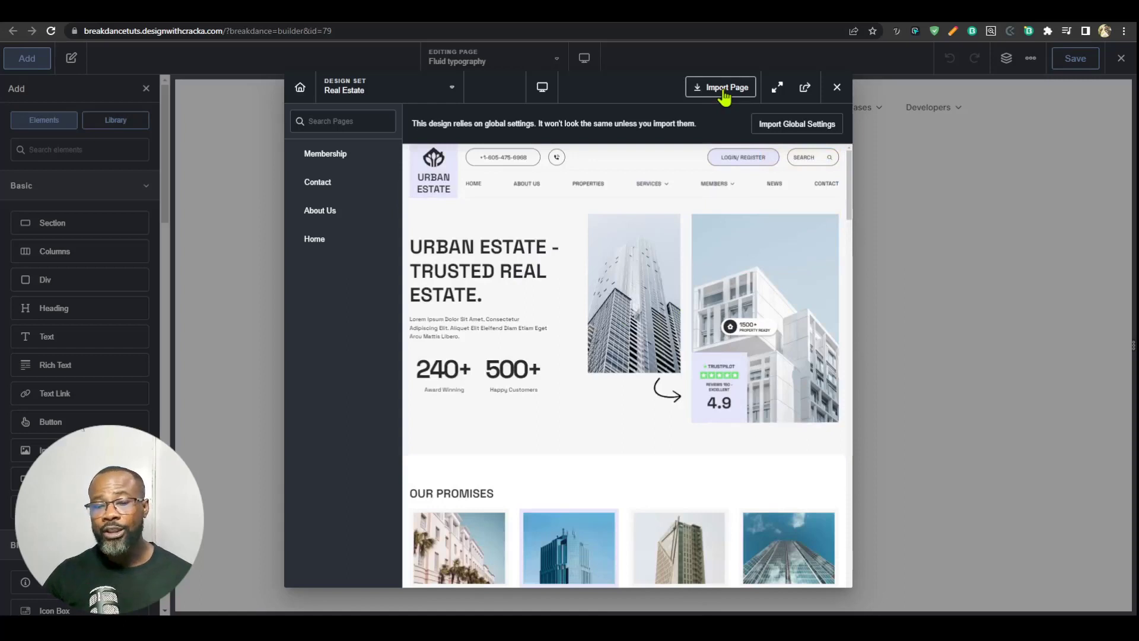
pyautogui.moveTo(726, 259)
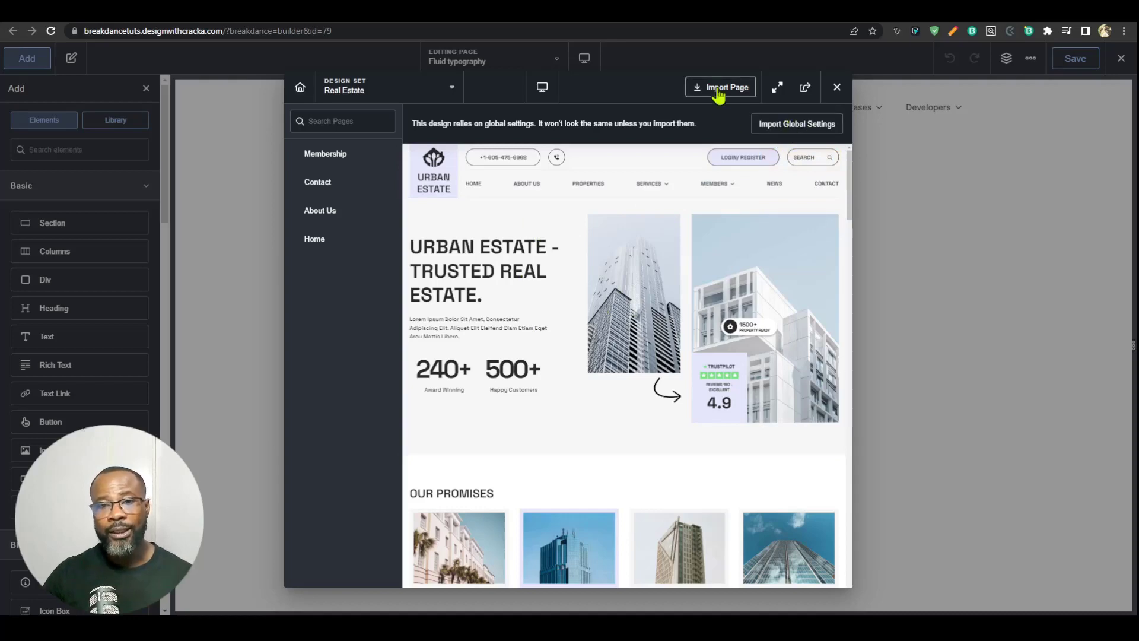
pyautogui.scroll(-3, 745, 332)
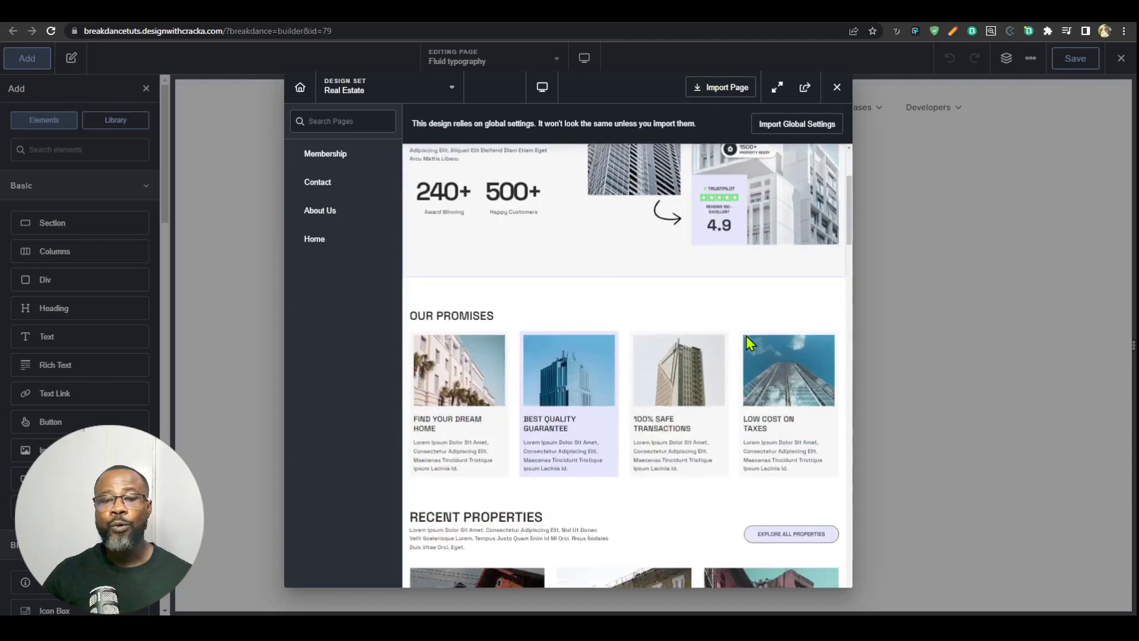
pyautogui.scroll(-8, 746, 336)
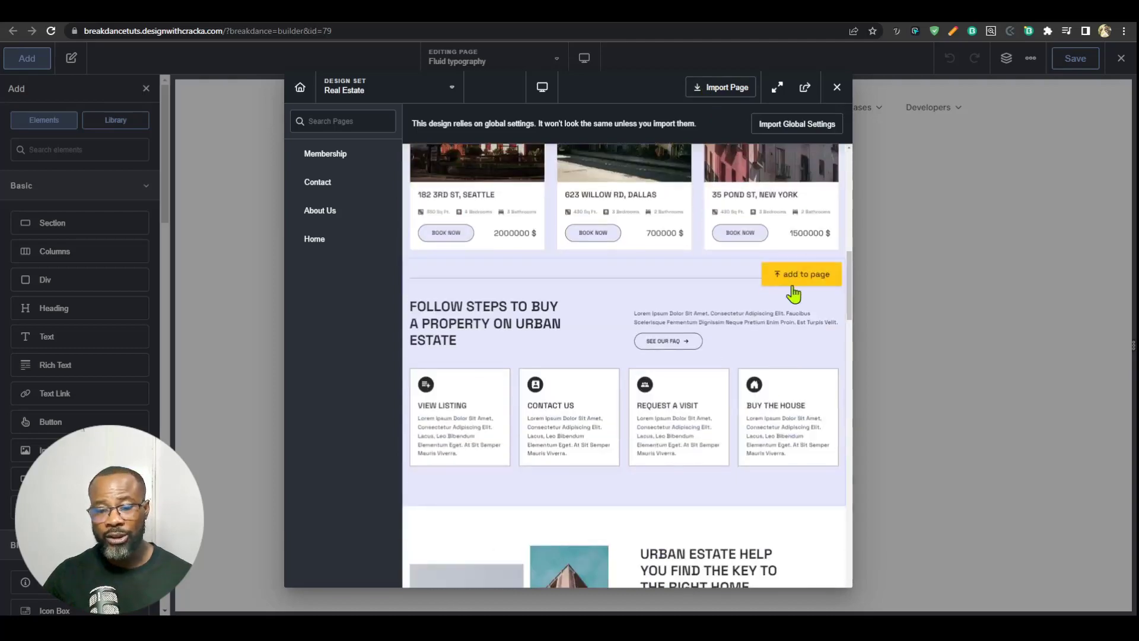
pyautogui.scroll(-5, 782, 344)
pyautogui.scroll(-5, 774, 350)
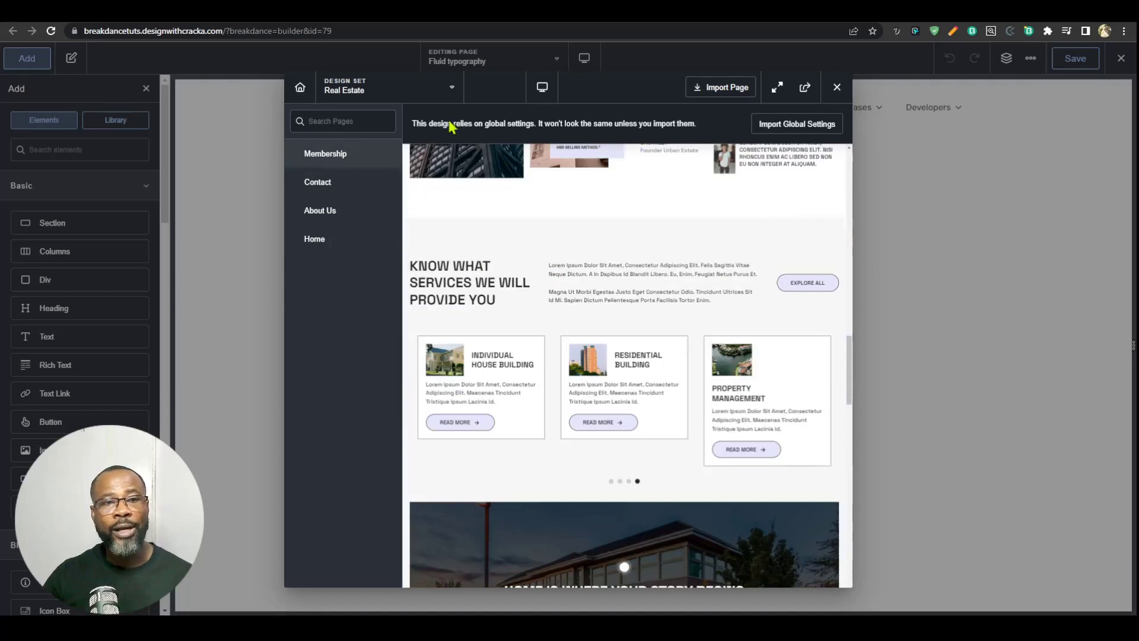
# Step: Preview the Real Estate set's Membership and Contact pages and return to its Home page
pyautogui.click(336, 157)
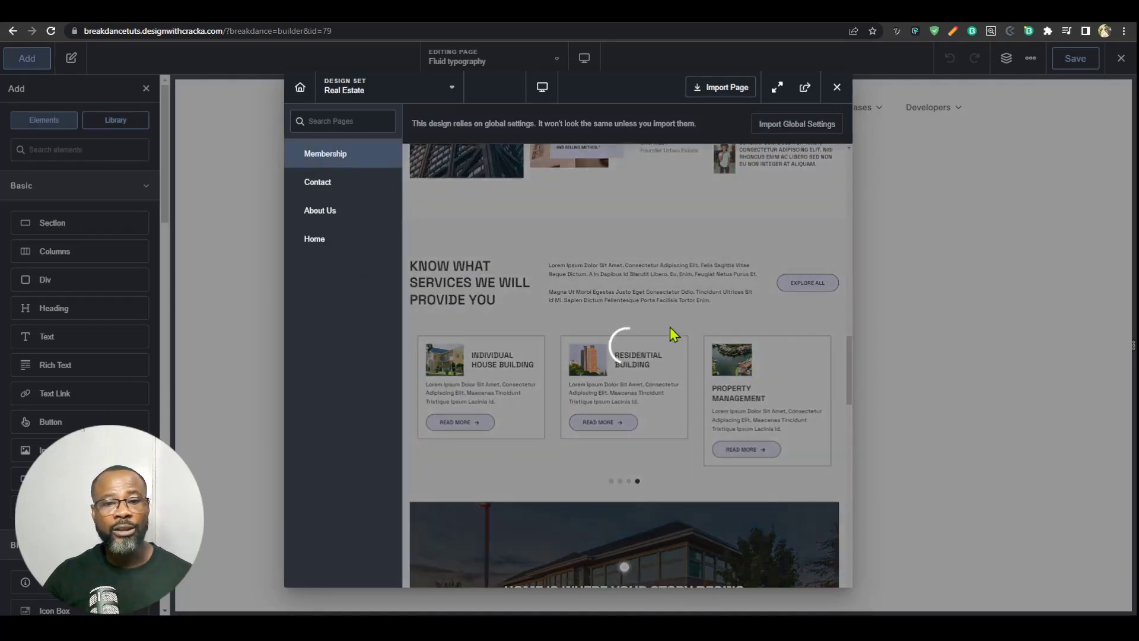
pyautogui.scroll(-5, 750, 363)
pyautogui.scroll(3, 700, 394)
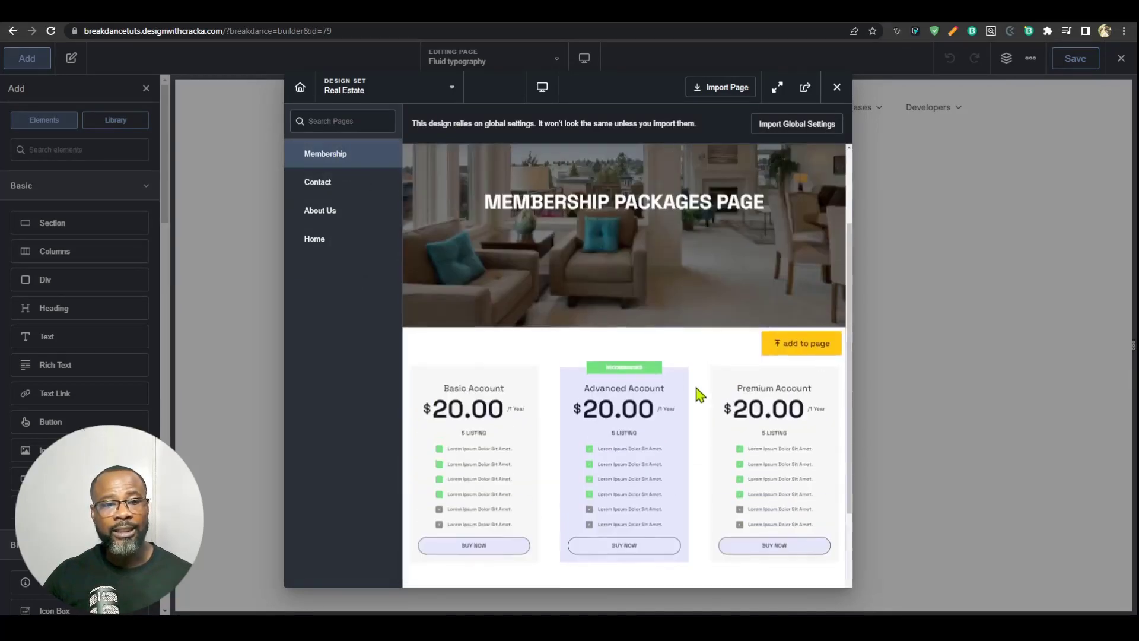
pyautogui.scroll(2, 422, 261)
pyautogui.click(317, 182)
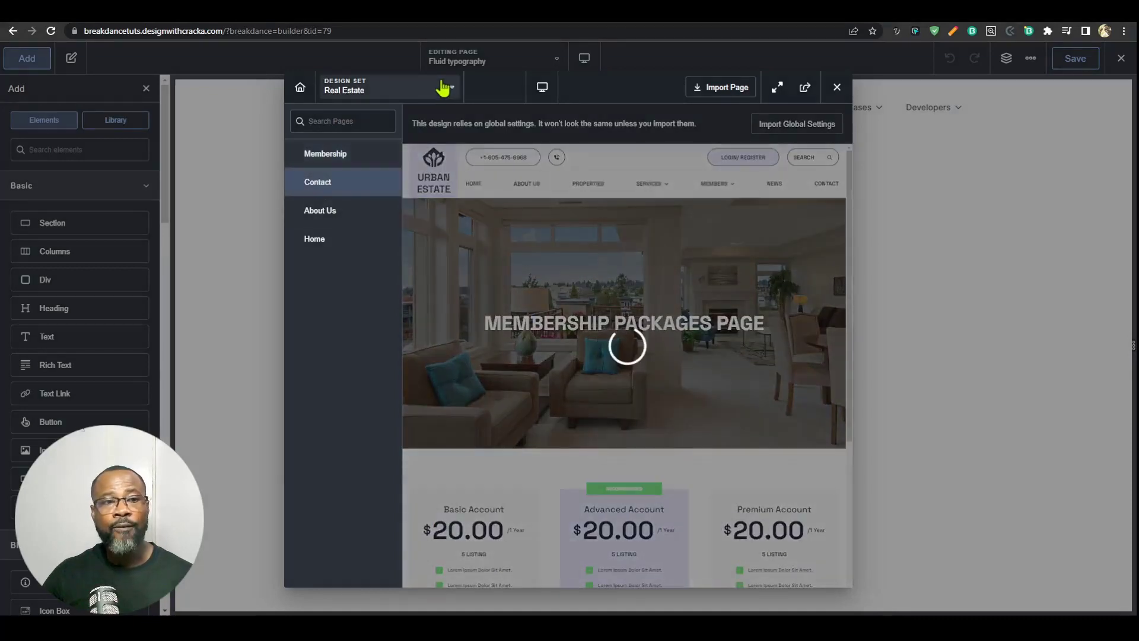
pyautogui.scroll(-5, 674, 429)
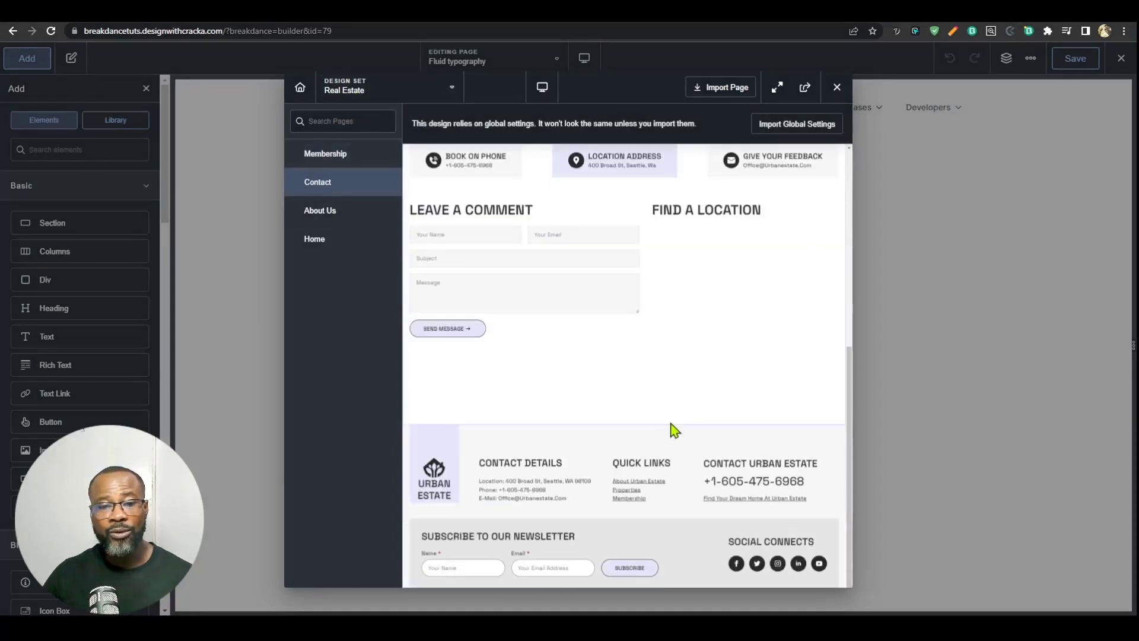
pyautogui.scroll(5, 666, 453)
pyautogui.click(318, 242)
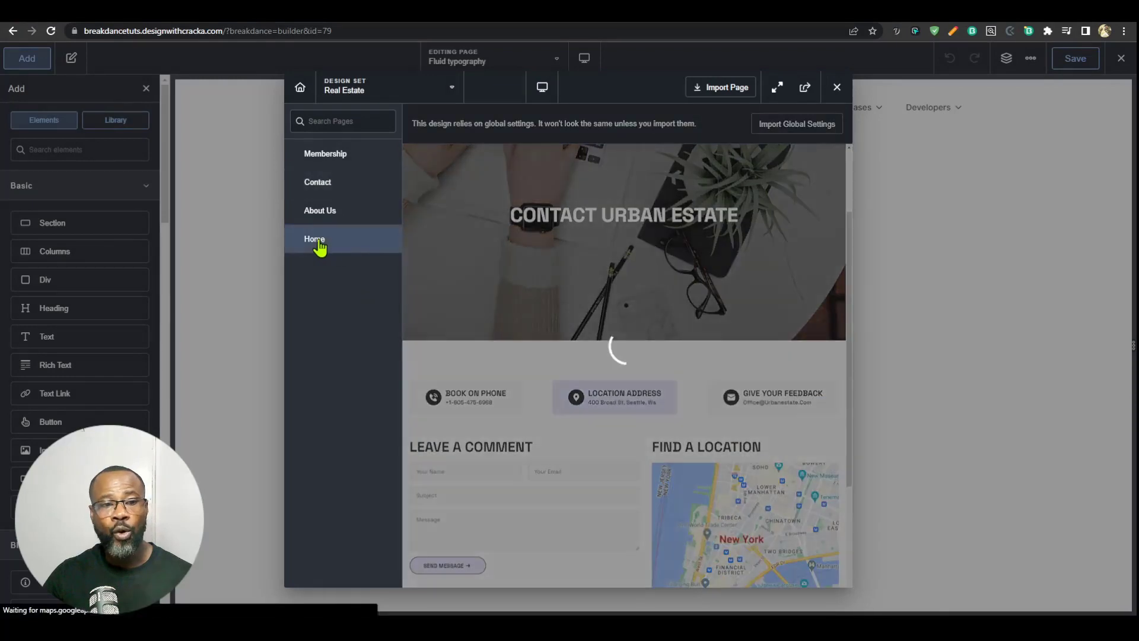
# Step: Switch the design set to Fitness Zone and look through its homepage sections
pyautogui.click(385, 98)
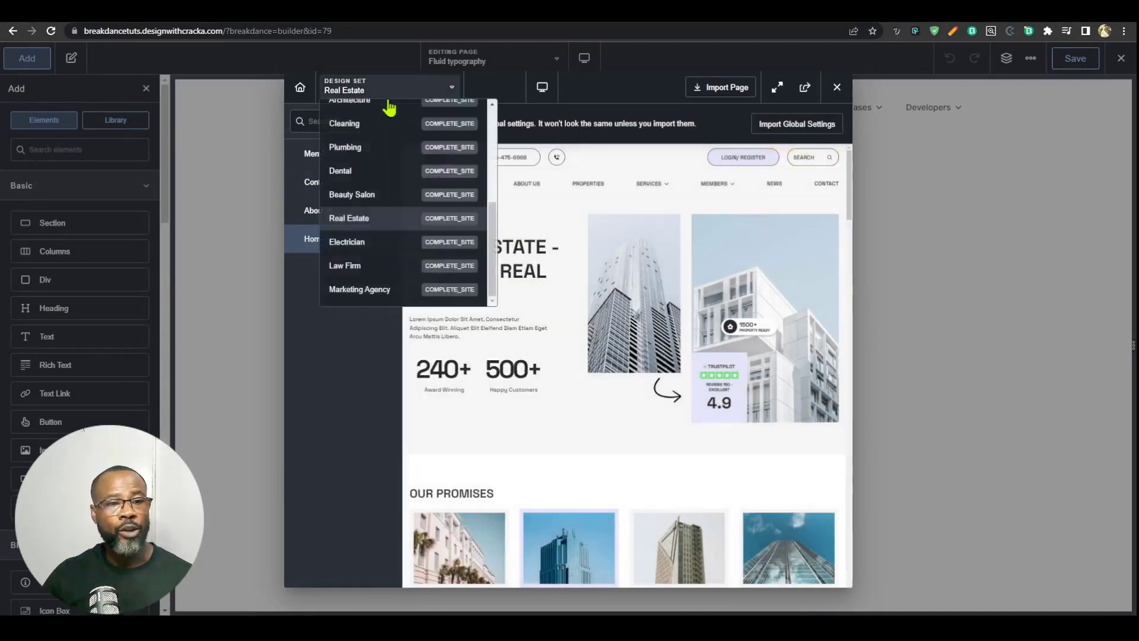
pyautogui.scroll(3, 369, 278)
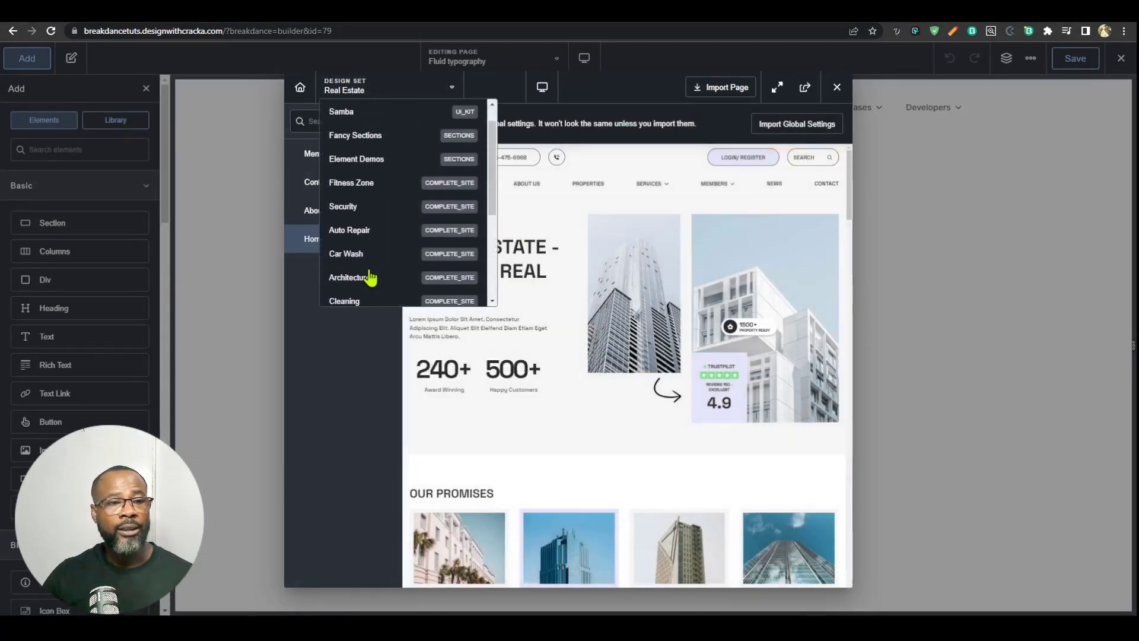
pyautogui.click(365, 188)
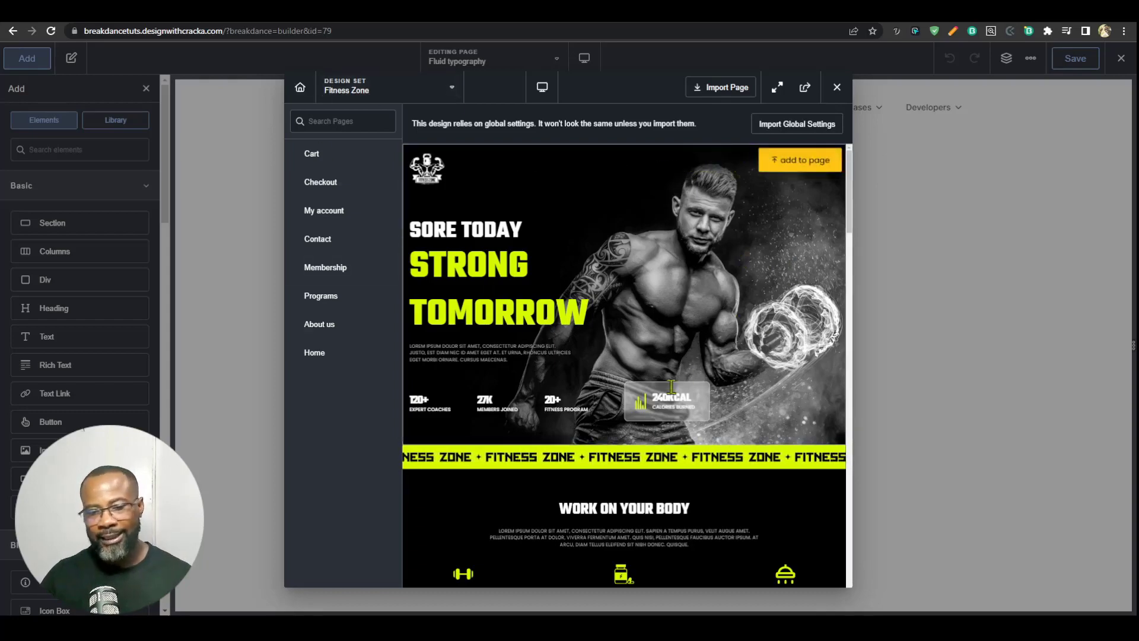
pyautogui.scroll(-5, 672, 454)
pyautogui.scroll(-20, 670, 449)
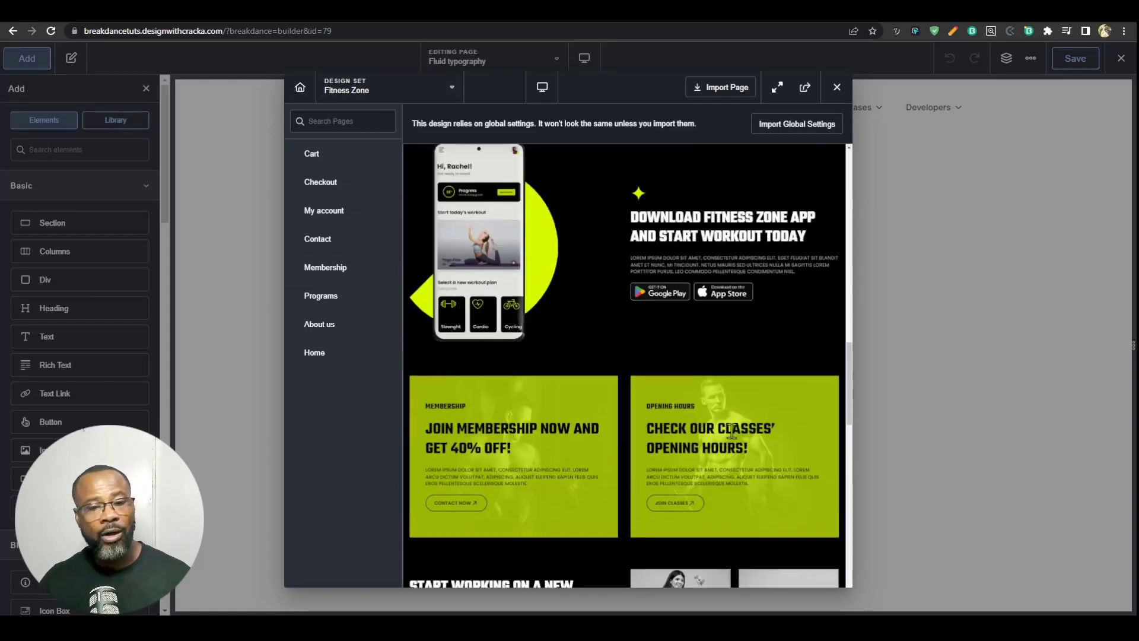
pyautogui.scroll(20, 717, 430)
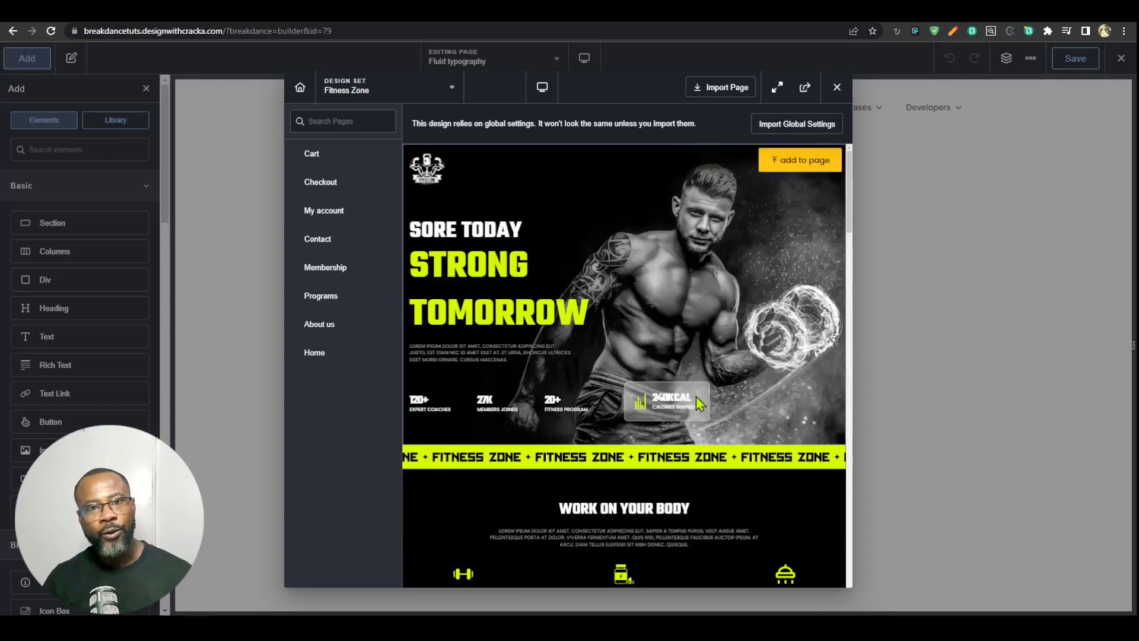